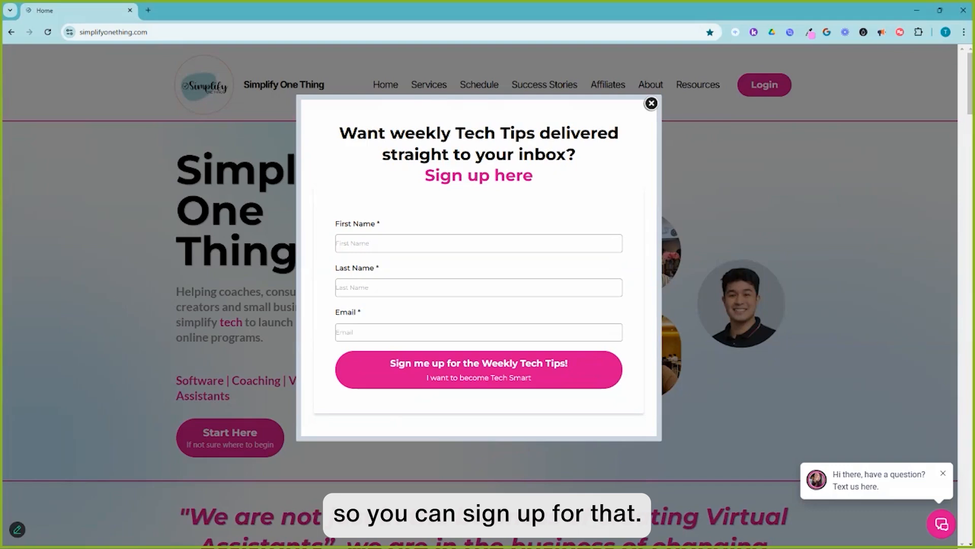
# Dismiss the newsletter sign-up pop-up and open the Resources page to view the Learn Canva masterclass.
pyautogui.click(651, 104)
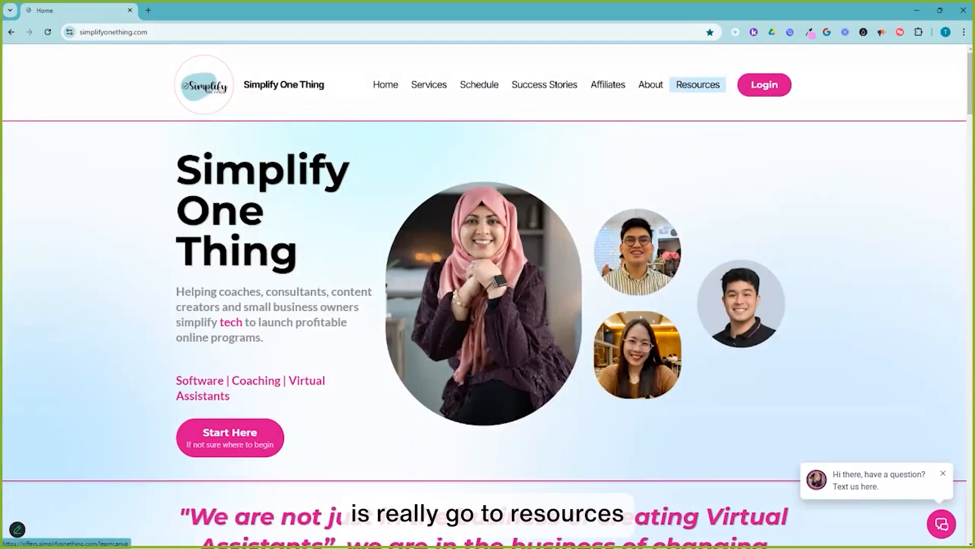
pyautogui.click(698, 84)
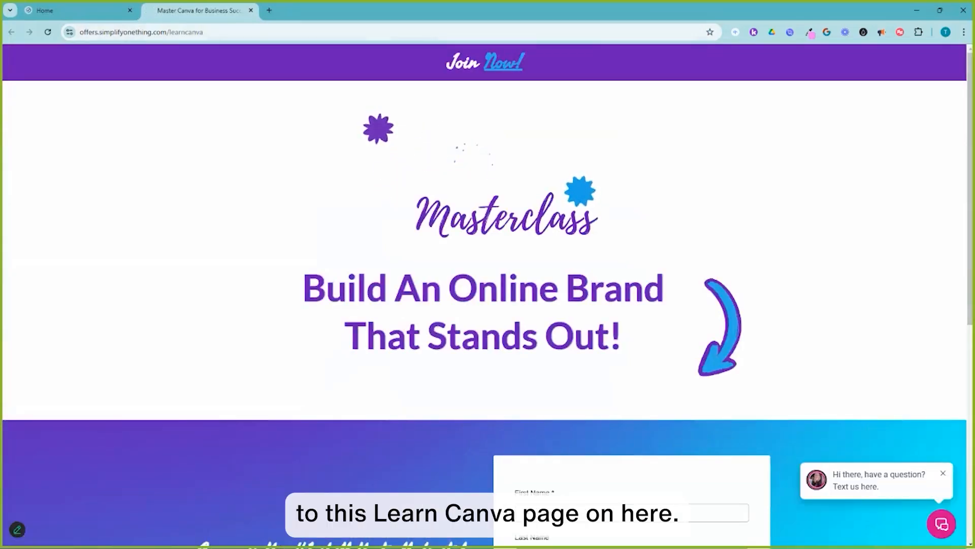
pyautogui.scroll(-3, 485, 294)
pyautogui.scroll(-1, 484, 295)
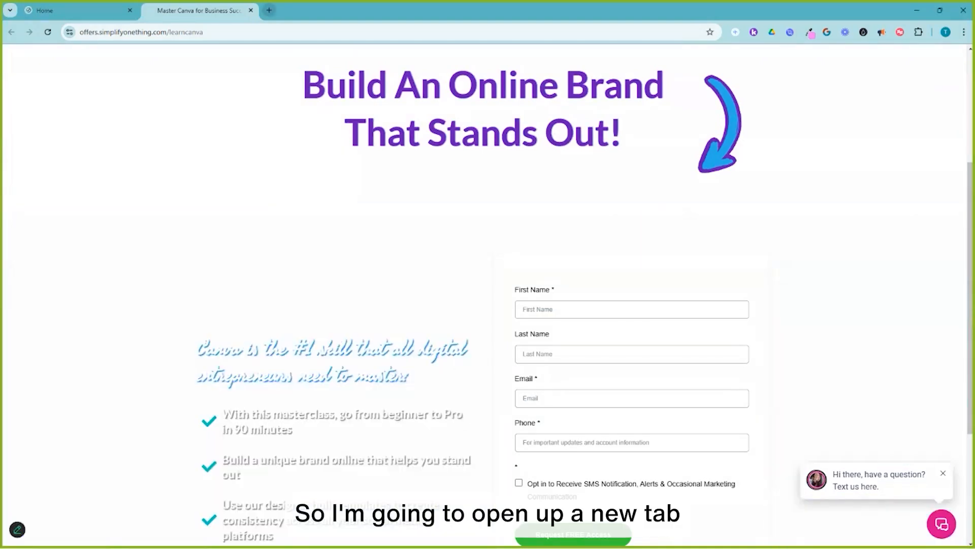
# Open canva.com in a new tab and glance at the Brand Templates section before returning Home.
pyautogui.hotkey('ctrl', 't')
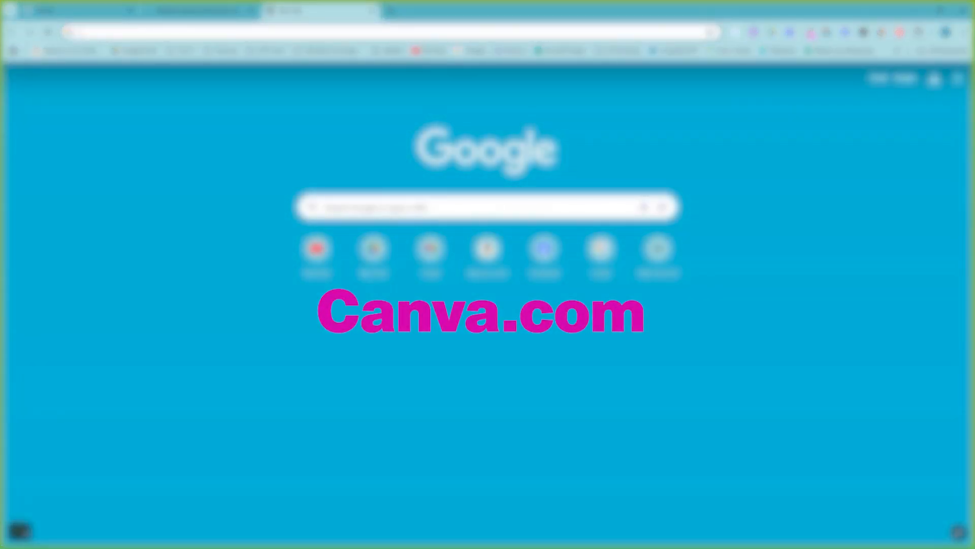
pyautogui.write('canva')
pyautogui.press('Return')
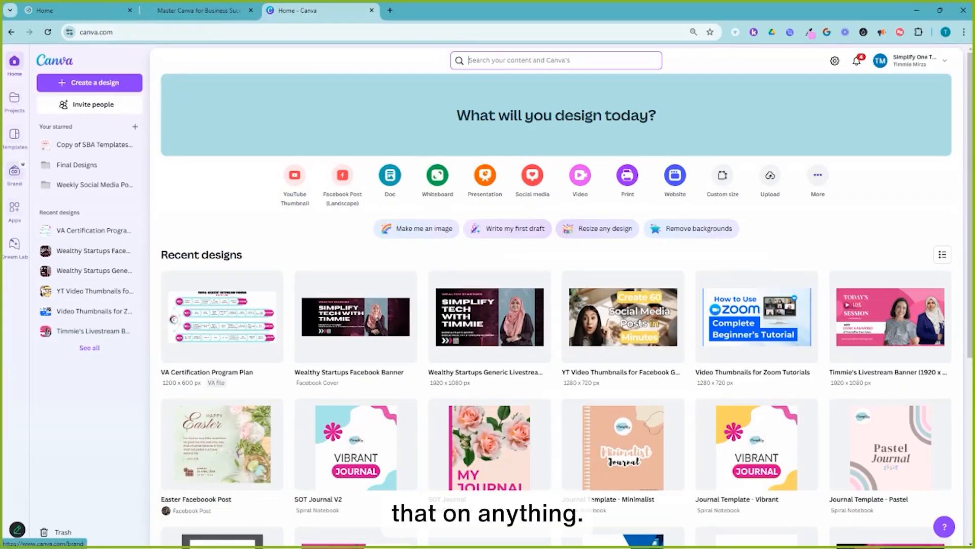
pyautogui.click(14, 171)
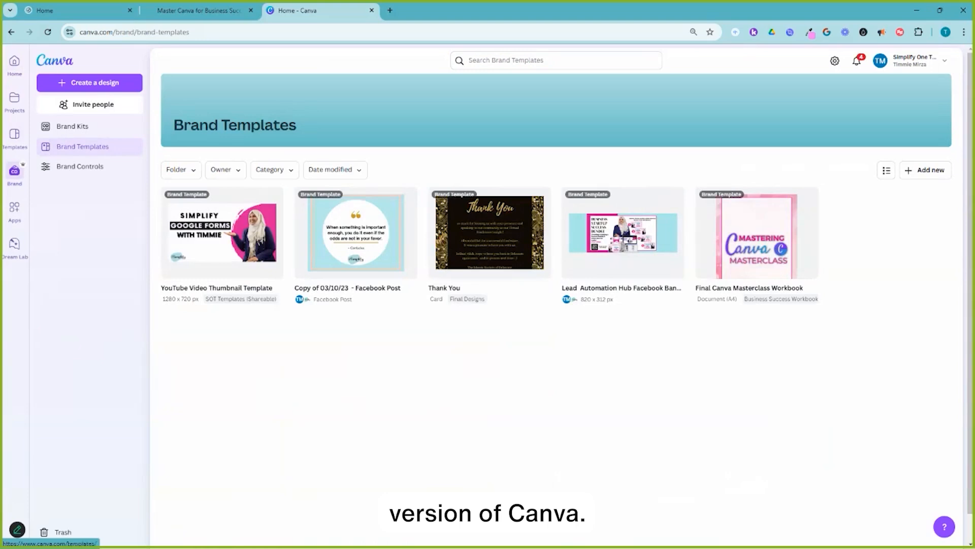
pyautogui.click(14, 62)
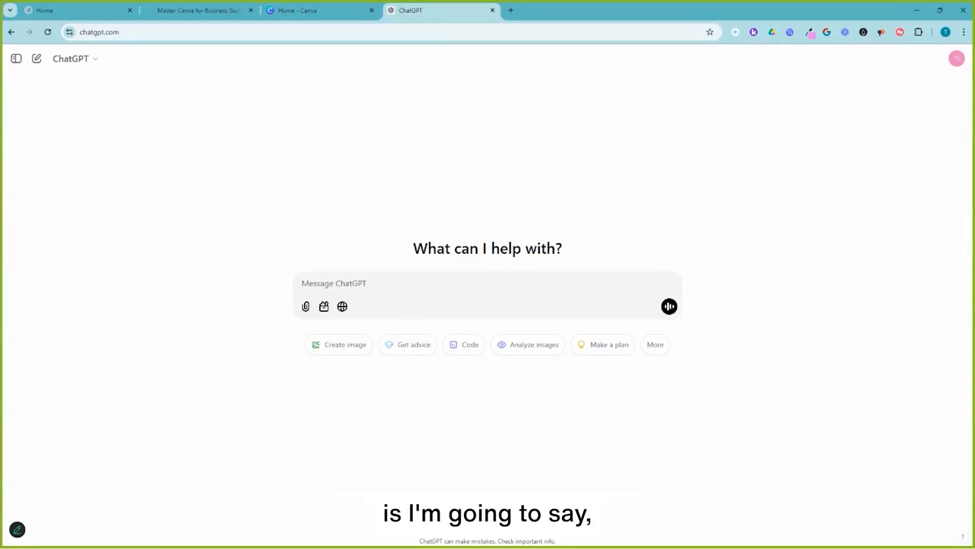
# Begin a ChatGPT prompt with 'For the next 60 days I am going to be focusing on', rewording its ending.
pyautogui.write('For the next ')
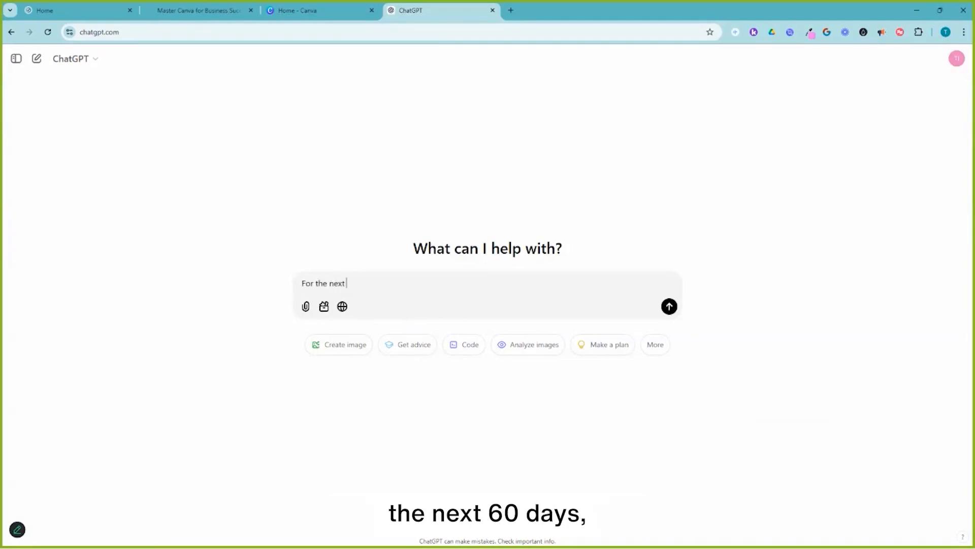
pyautogui.write('60 days I am gu')
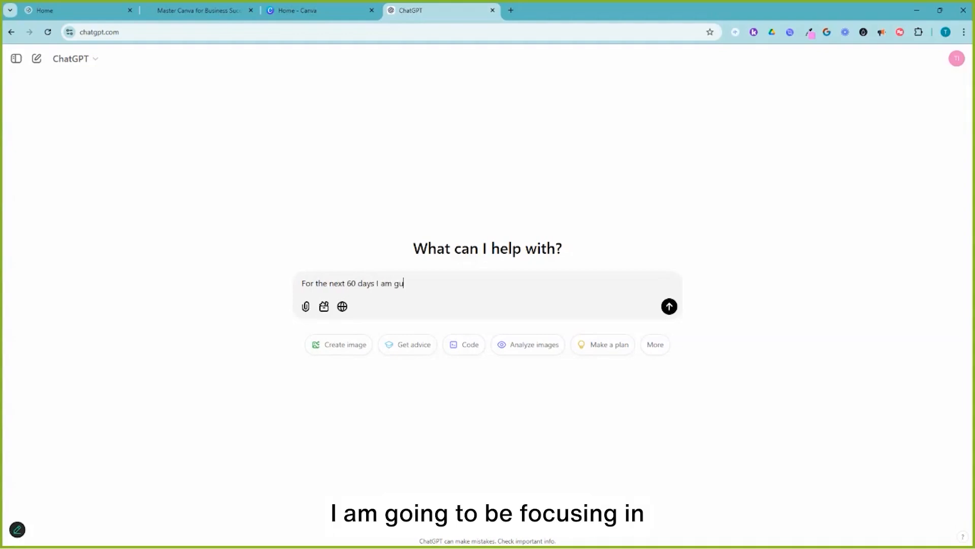
pyautogui.press('BackSpace')
pyautogui.write('oing to be o')
pyautogui.press('BackSpace')
pyautogui.write('focusing')
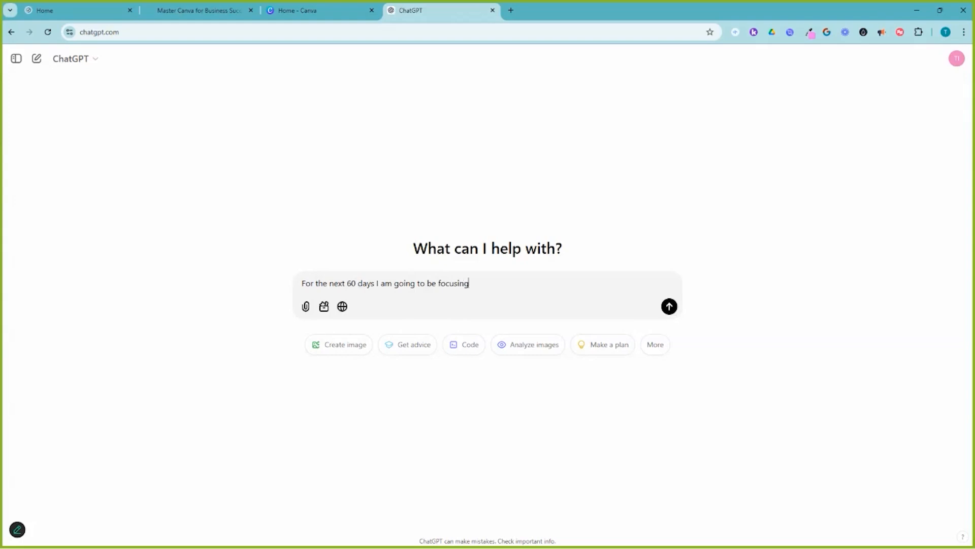
pyautogui.write(' on cont')
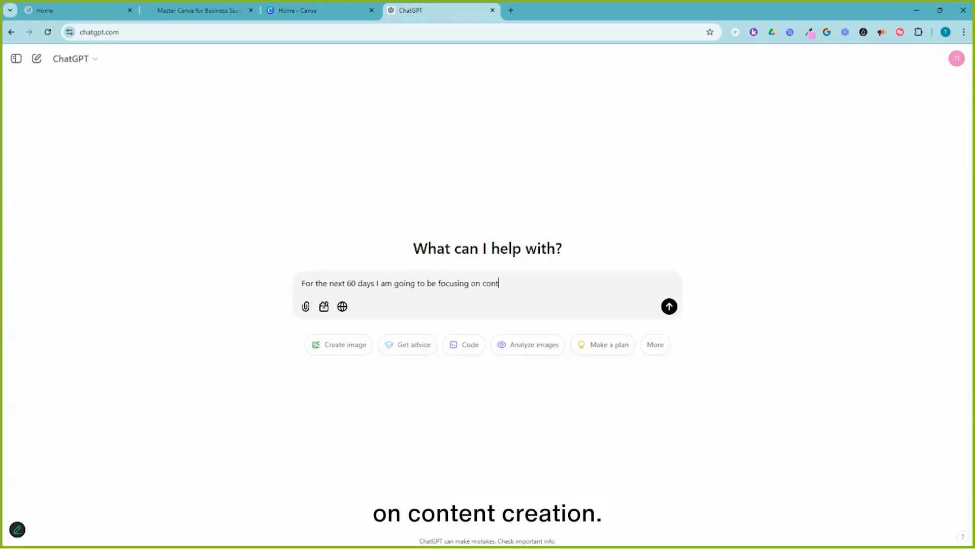
pyautogui.write('ent creation and')
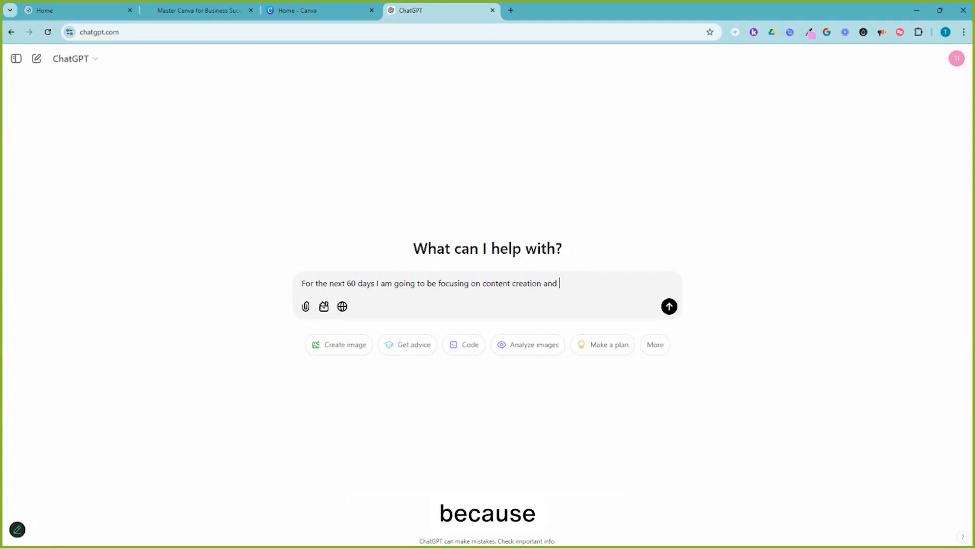
pyautogui.hotkey('shift', 'End')
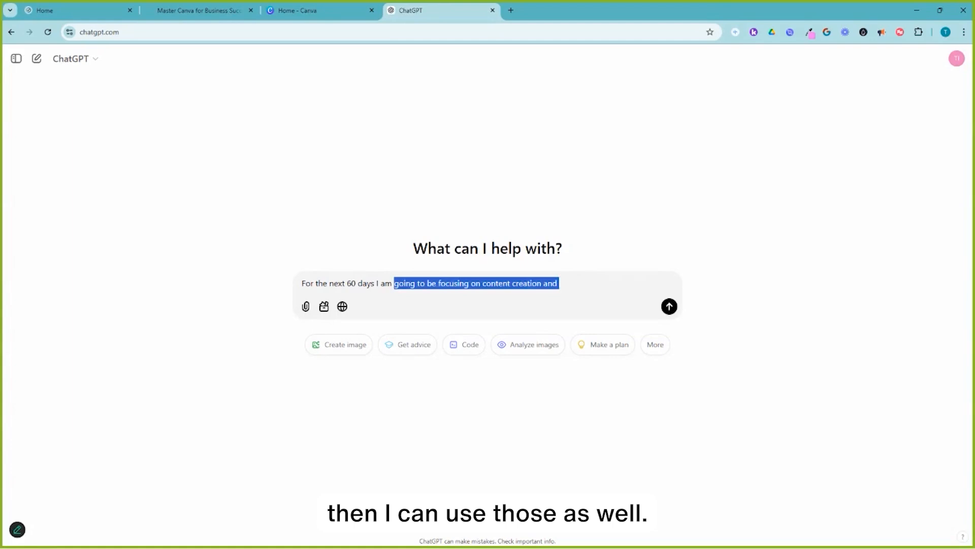
pyautogui.press('BackSpace')
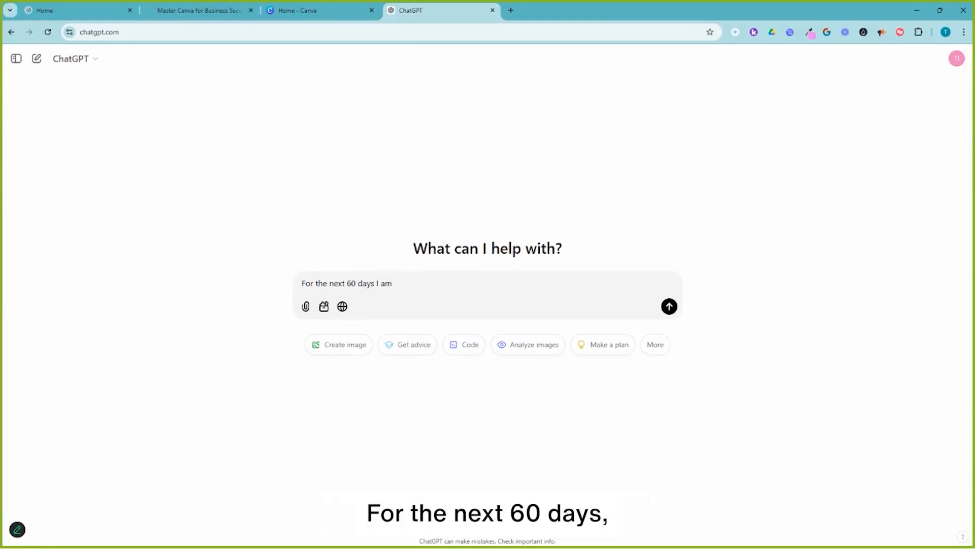
pyautogui.write('going to be focusing on')
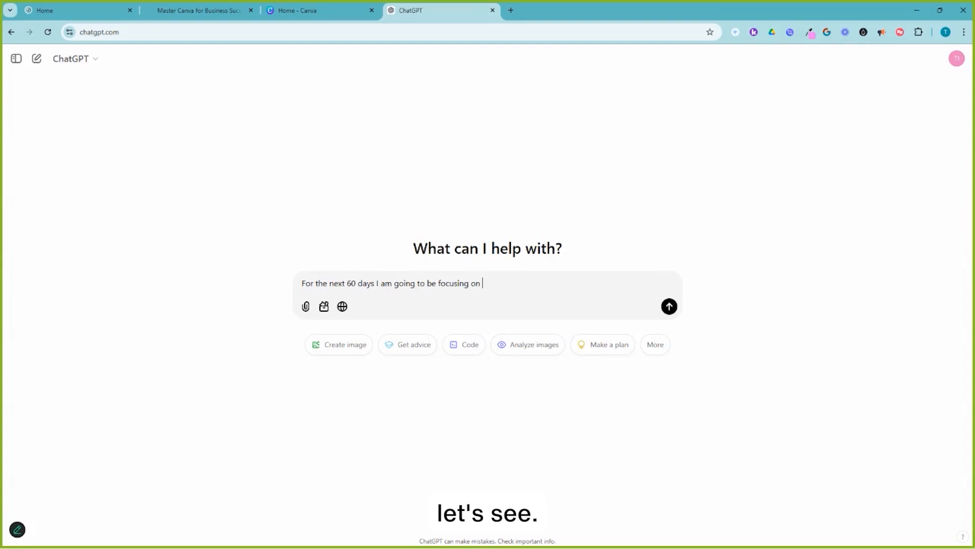
# Continue the prompt with 'time management, goal setting and getting things done.'.
pyautogui.write('time management, goal settng')
pyautogui.press('BackSpace')
pyautogui.press('BackSpace')
pyautogui.write('ing and')
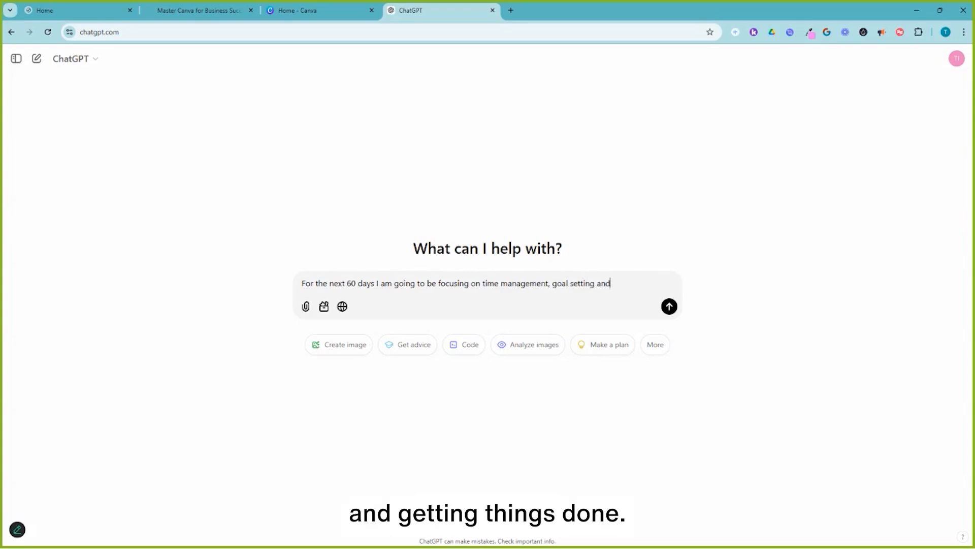
pyautogui.write(' getting things done. Can you please give me 6')
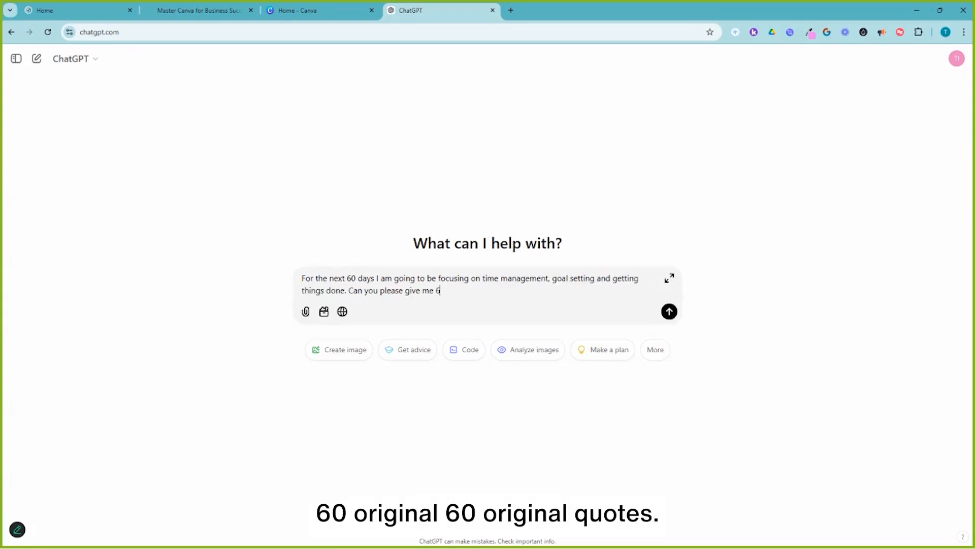
pyautogui.write('0 origina ll quotes on these topics fr')
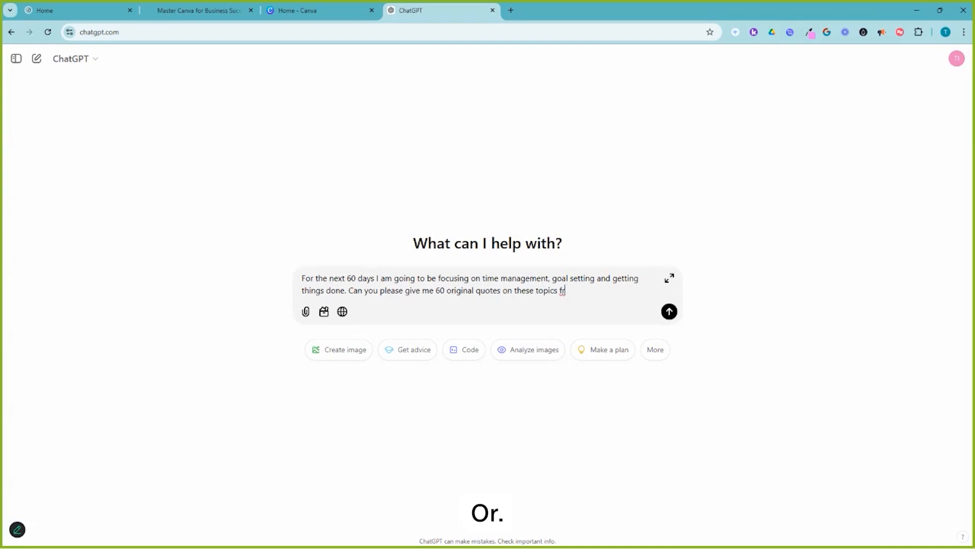
pyautogui.press('BackSpace')
pyautogui.write('or posting on ')
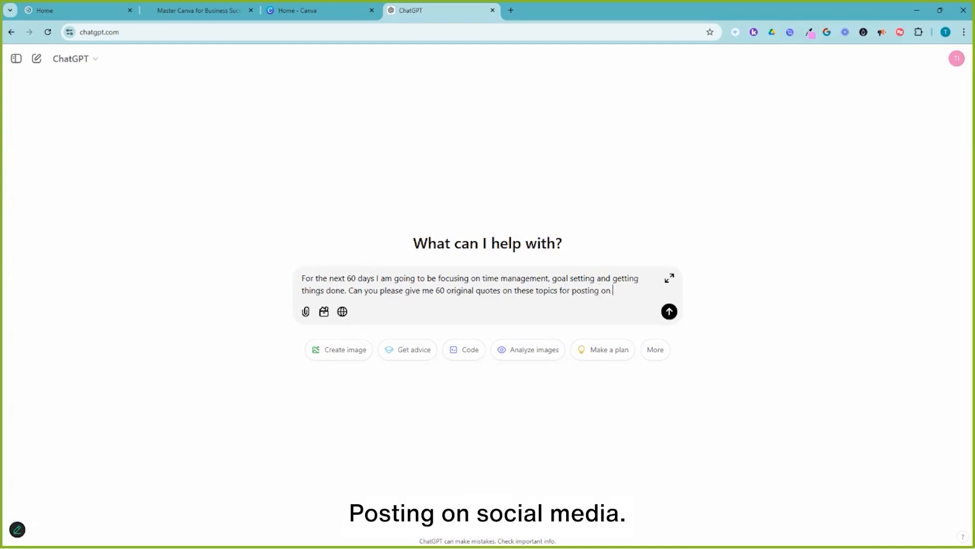
pyautogui.write('social media. My goal is to')
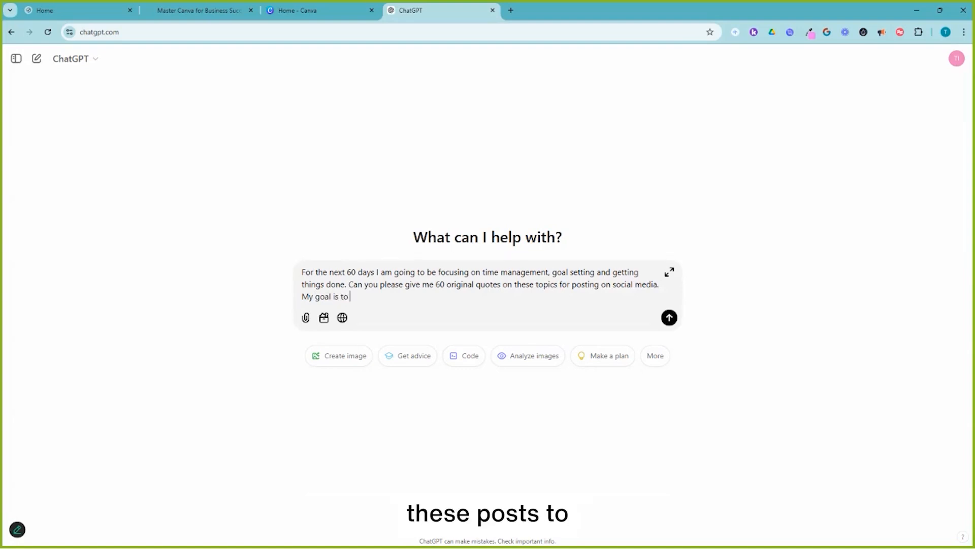
# Finish with 'make the posts engaging and attract people who are interested in accomplishing their goals in 2025.' and send the prompt.
pyautogui.write('make the posts engageing and attract people w')
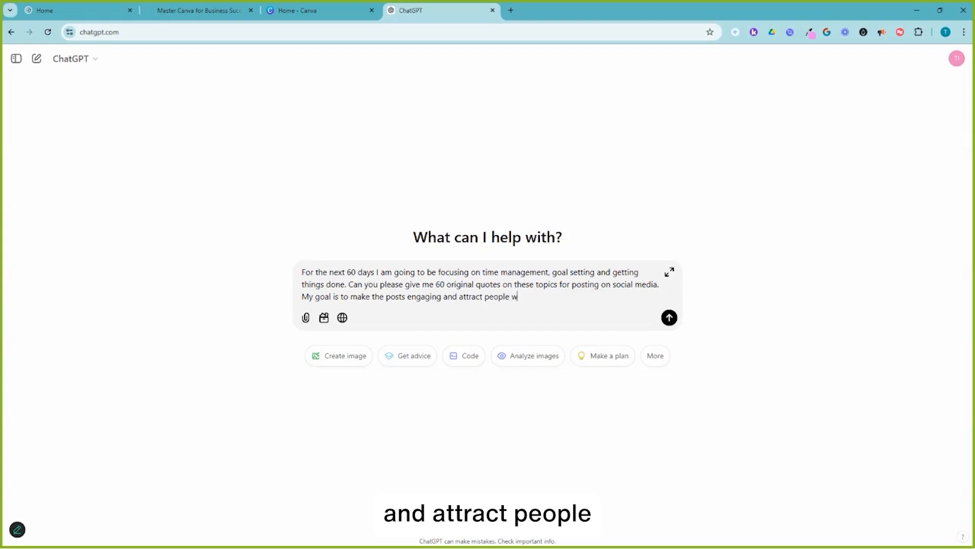
pyautogui.write('ho are interested in accomplishing their gaoals in ')
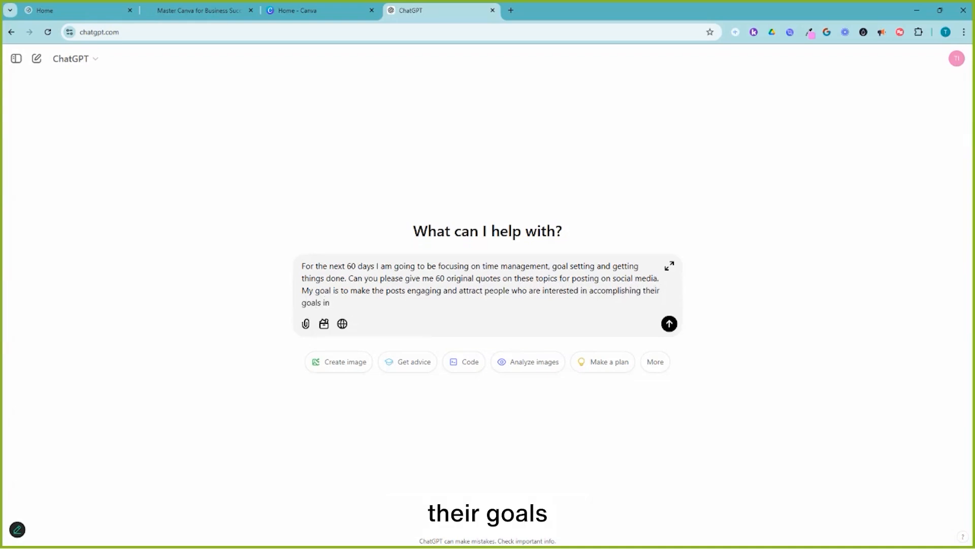
pyautogui.write('2025.')
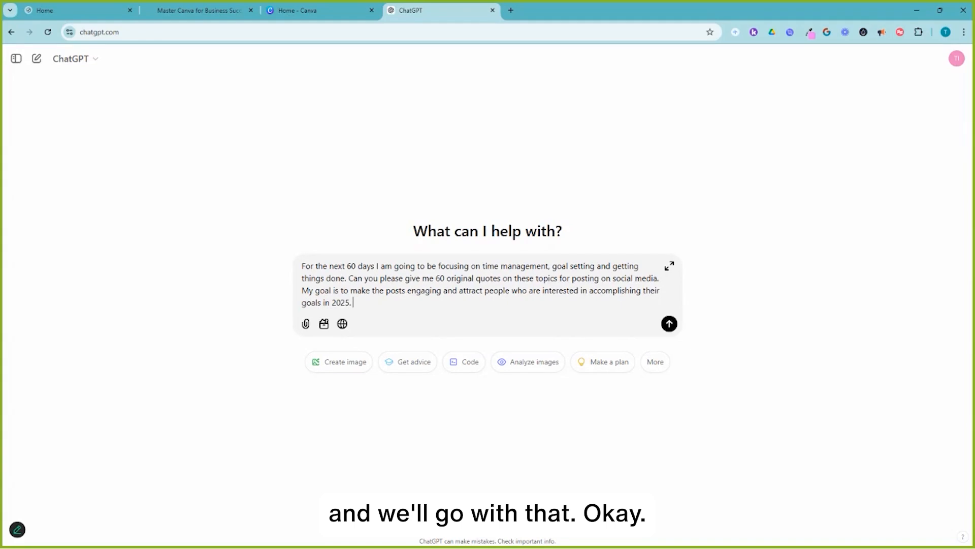
pyautogui.press('Return')
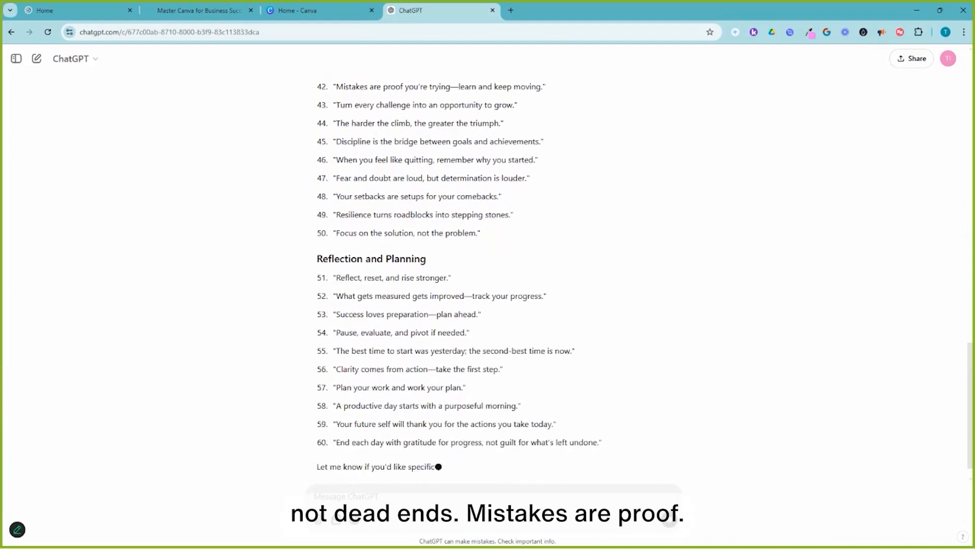
# Select the list of 60 quotes in ChatGPT's reply and copy it.
pyautogui.scroll(2, 488, 274)
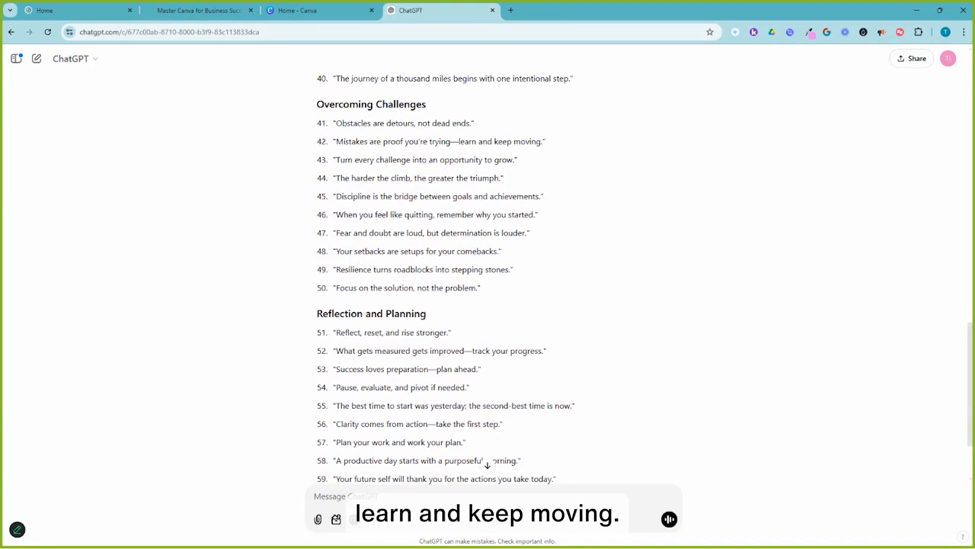
pyautogui.click(487, 464)
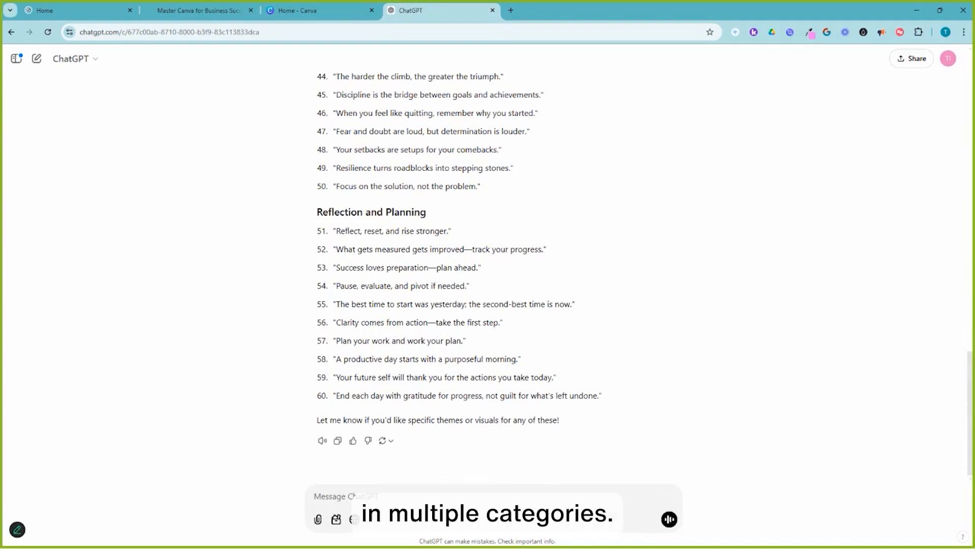
pyautogui.moveTo(602, 396); pyautogui.dragTo(356, 48)
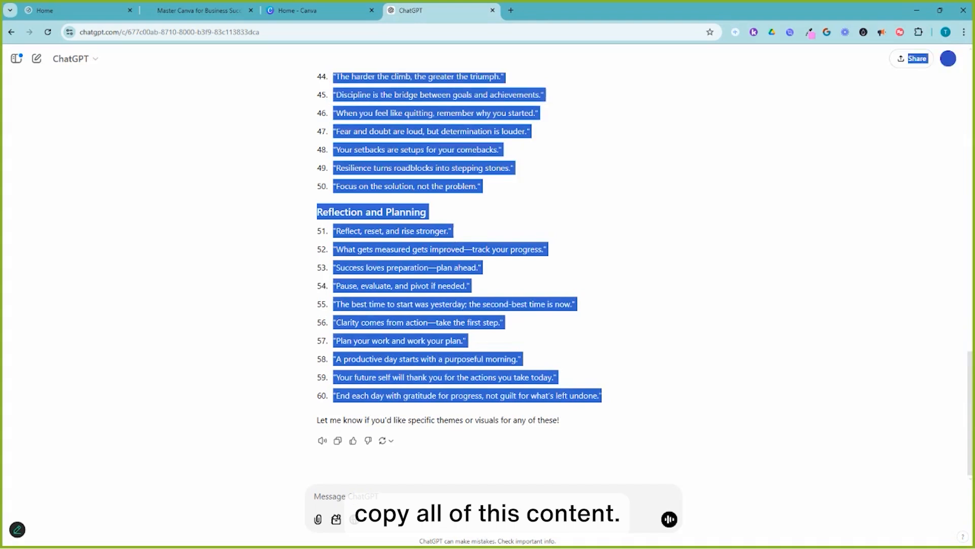
pyautogui.scroll(1, 459, 254)
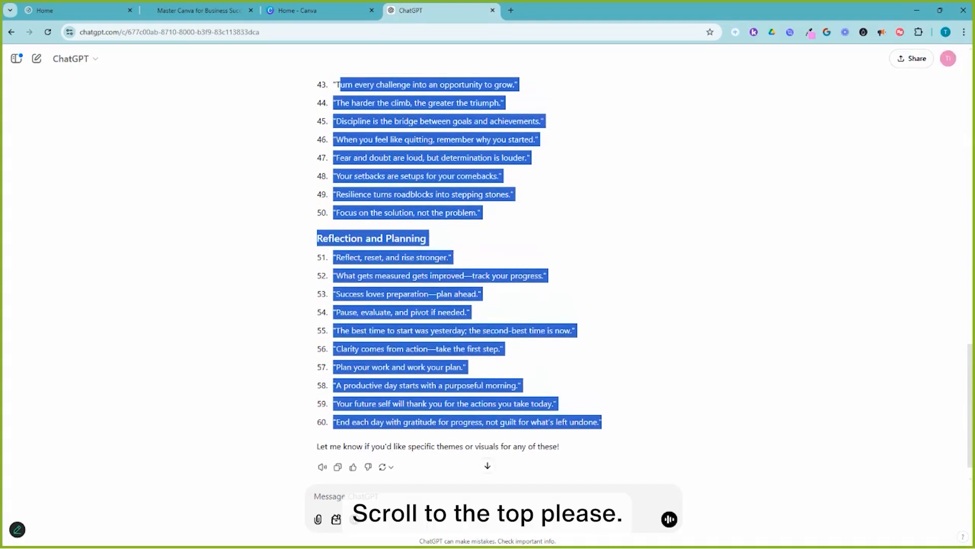
pyautogui.scroll(20, 459, 274)
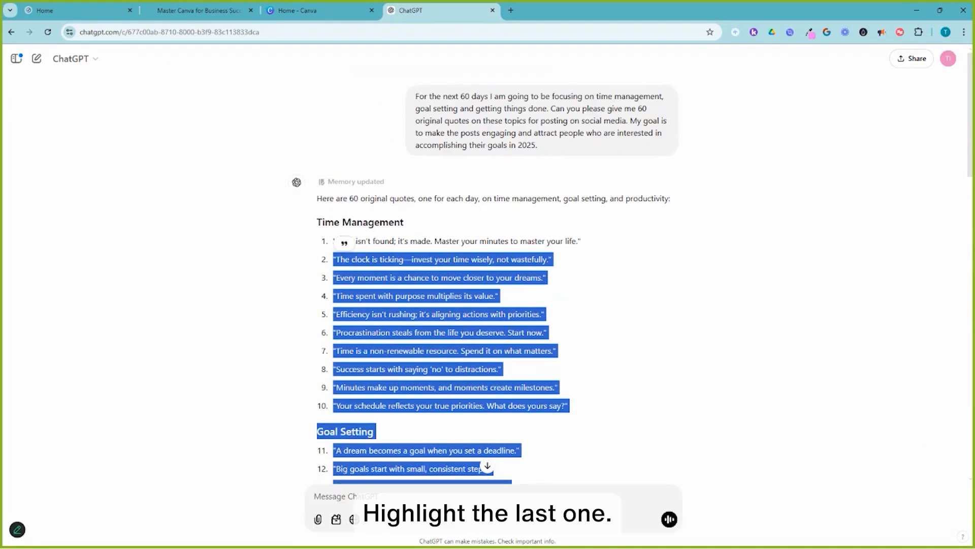
pyautogui.rightClick(418, 269)
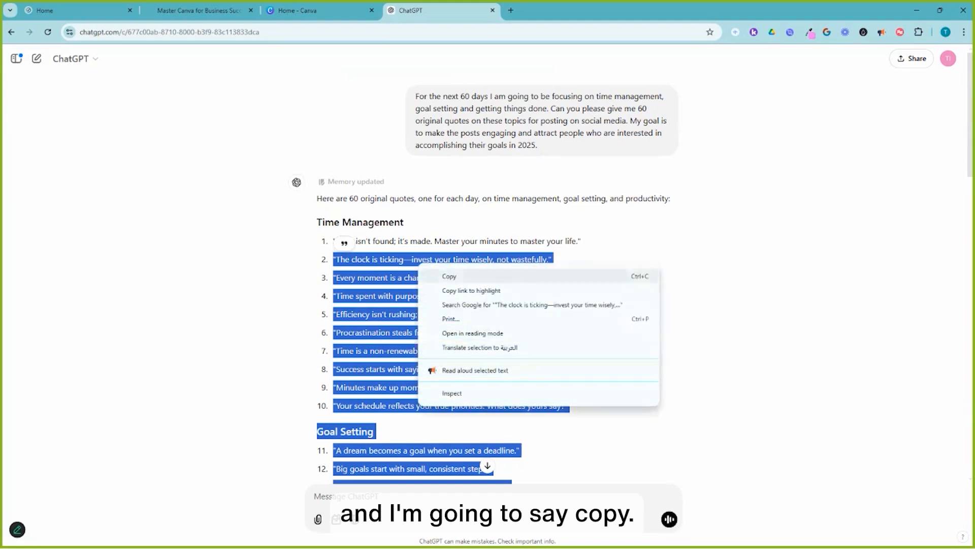
pyautogui.click(449, 276)
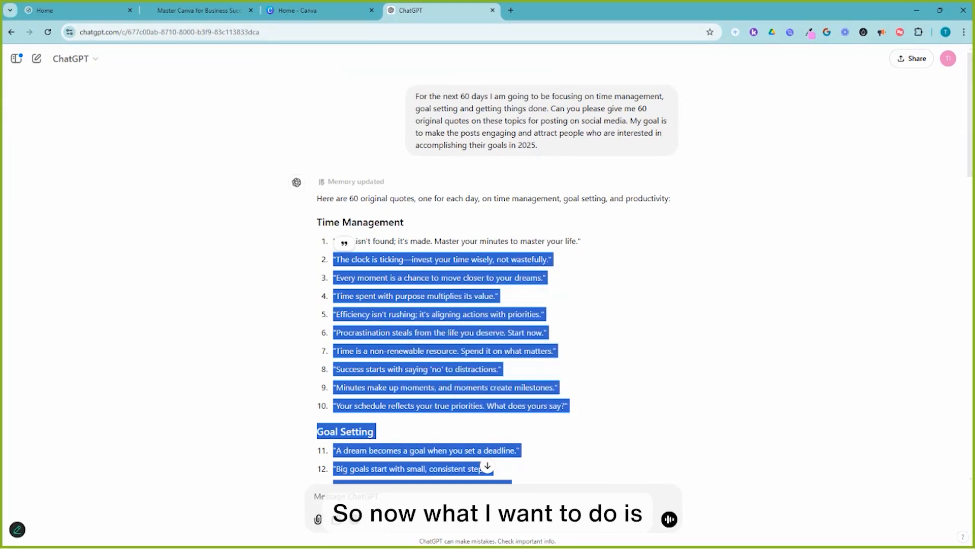
# Switch to Google Sheets from the Google apps launcher and create a blank spreadsheet.
pyautogui.press('super')
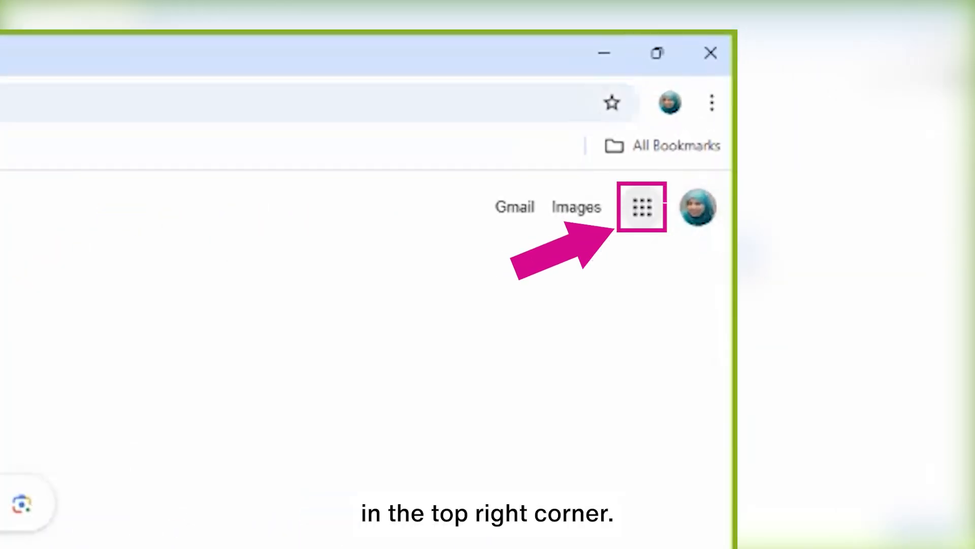
pyautogui.click(642, 207)
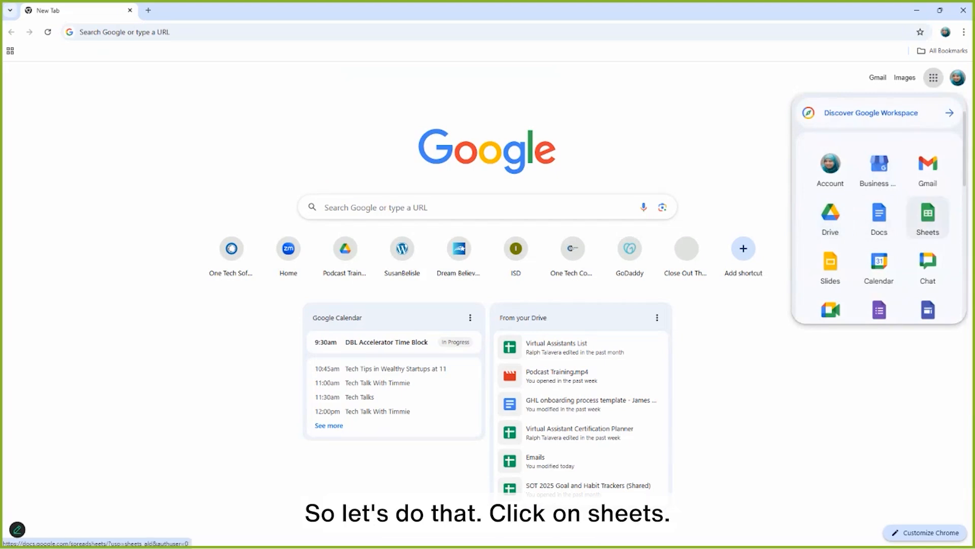
pyautogui.click(928, 216)
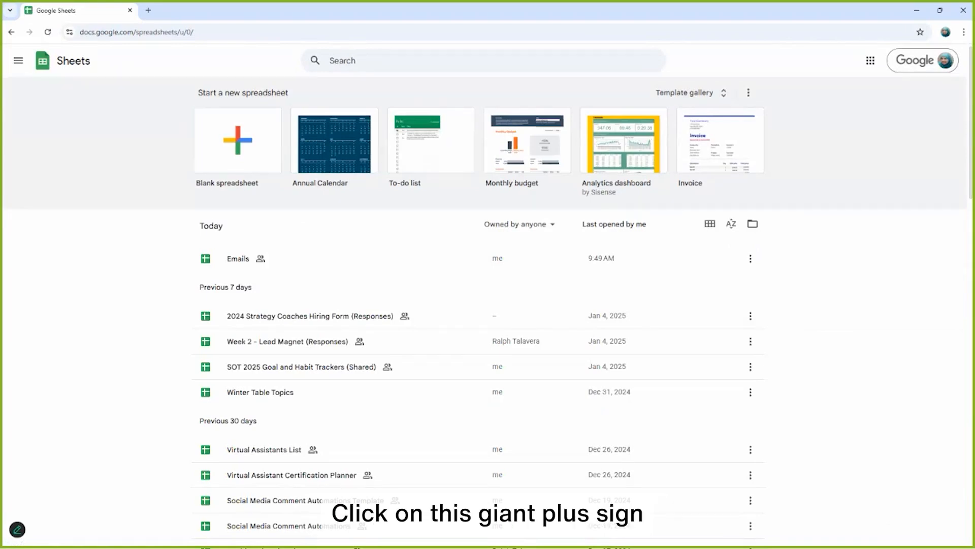
pyautogui.click(238, 140)
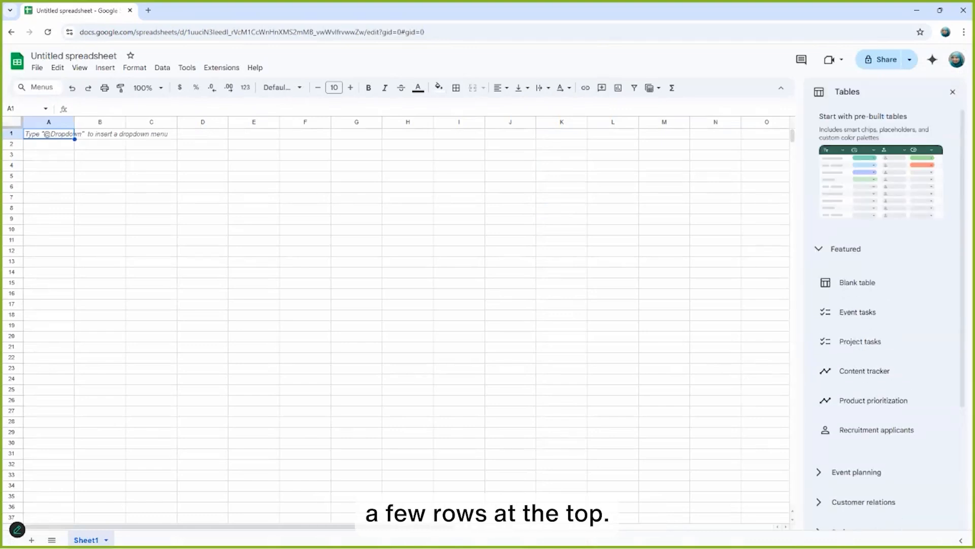
# Paste the copied quotes starting at cell A4 and widen column A to fit them.
pyautogui.click(49, 165)
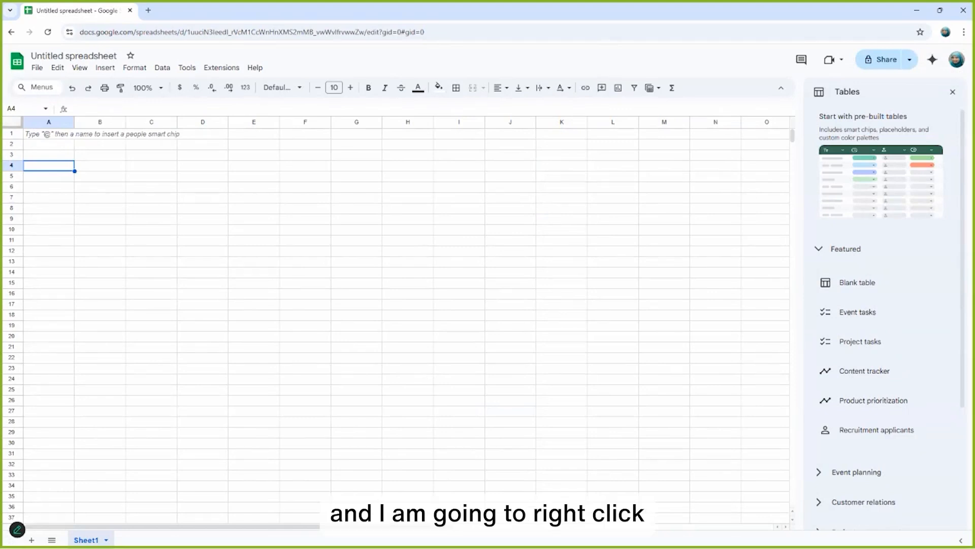
pyautogui.rightClick(67, 169)
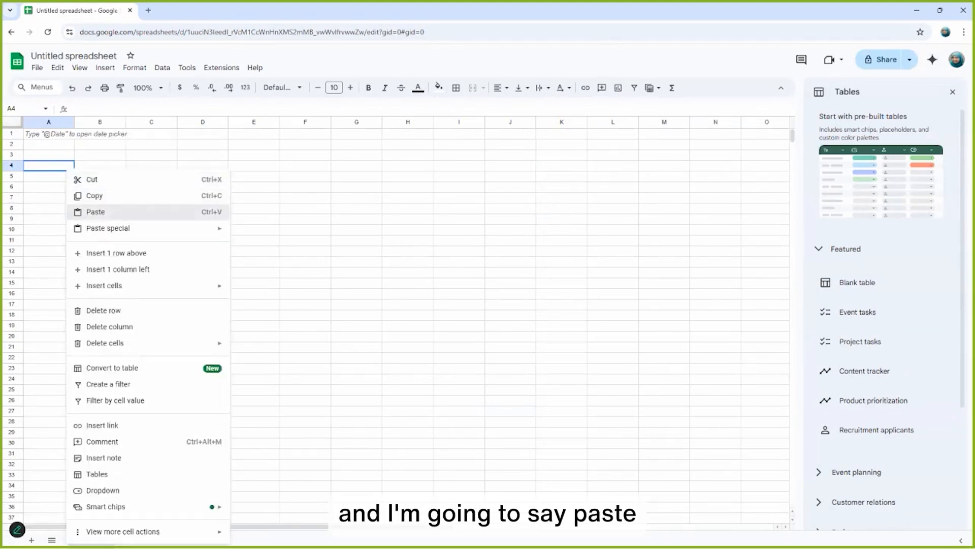
pyautogui.click(96, 212)
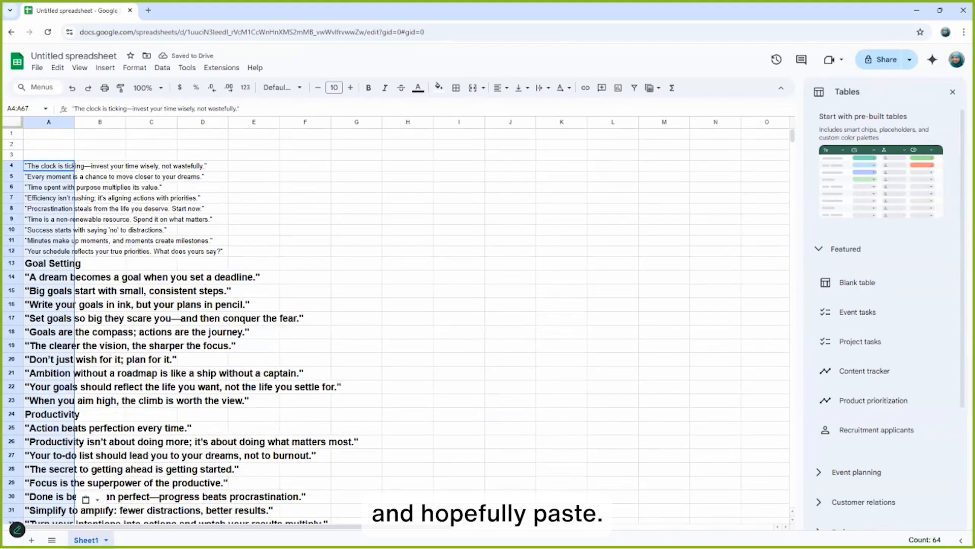
pyautogui.moveTo(74, 122); pyautogui.dragTo(374, 122)
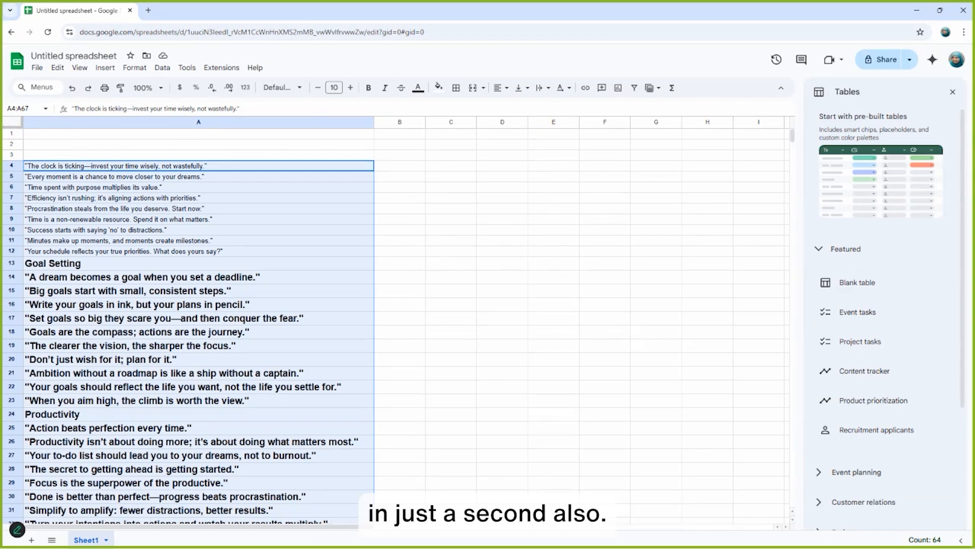
# Copy the missing first quote from ChatGPT and paste it into cell A3.
pyautogui.click(199, 155)
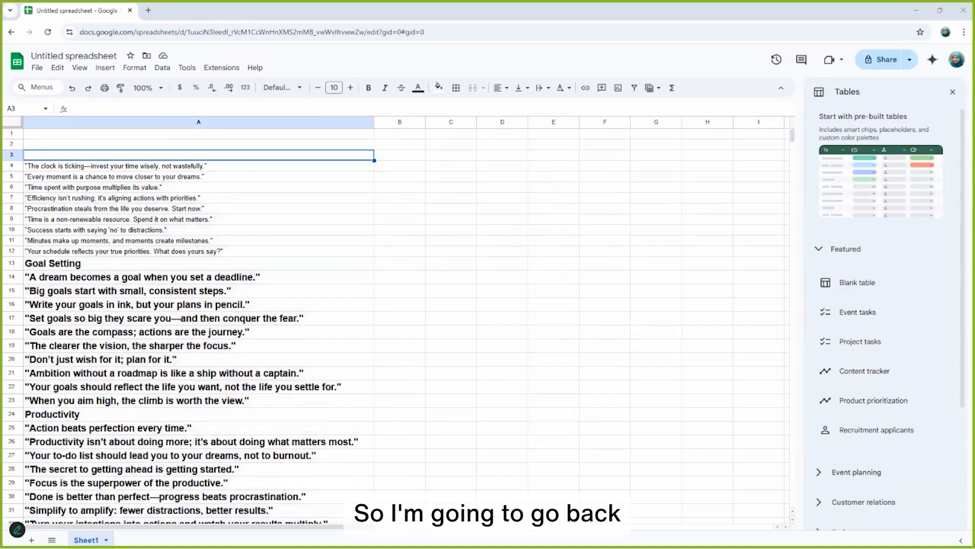
pyautogui.hotkey('alt', 'Tab')
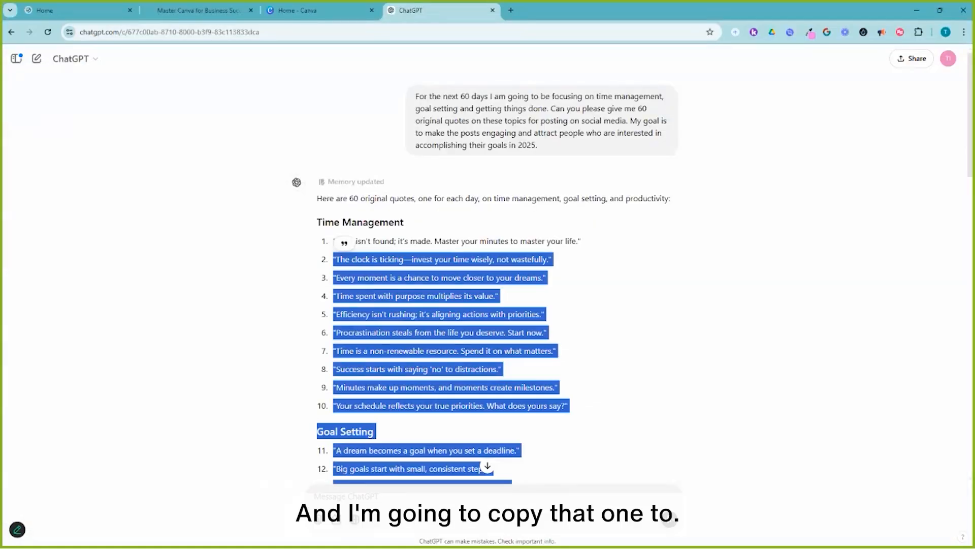
pyautogui.hotkey('alt', 'Tab')
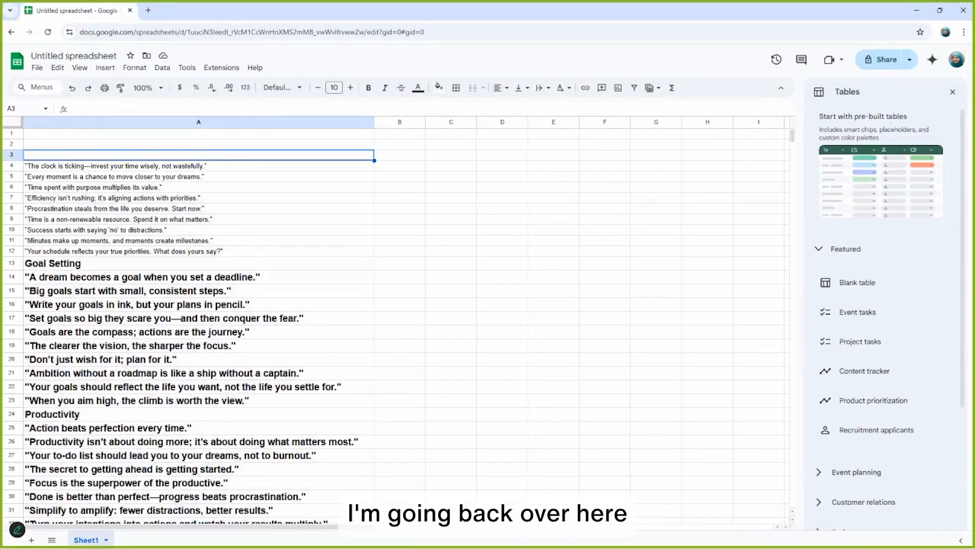
pyautogui.hotkey('ctrl', 'v')
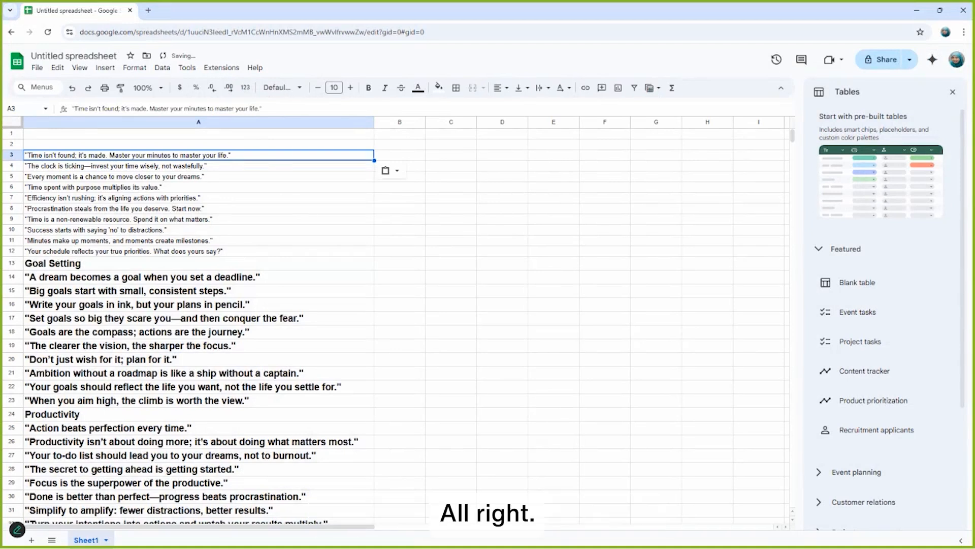
# Delete the empty row 2 above the quotes.
pyautogui.click(199, 144)
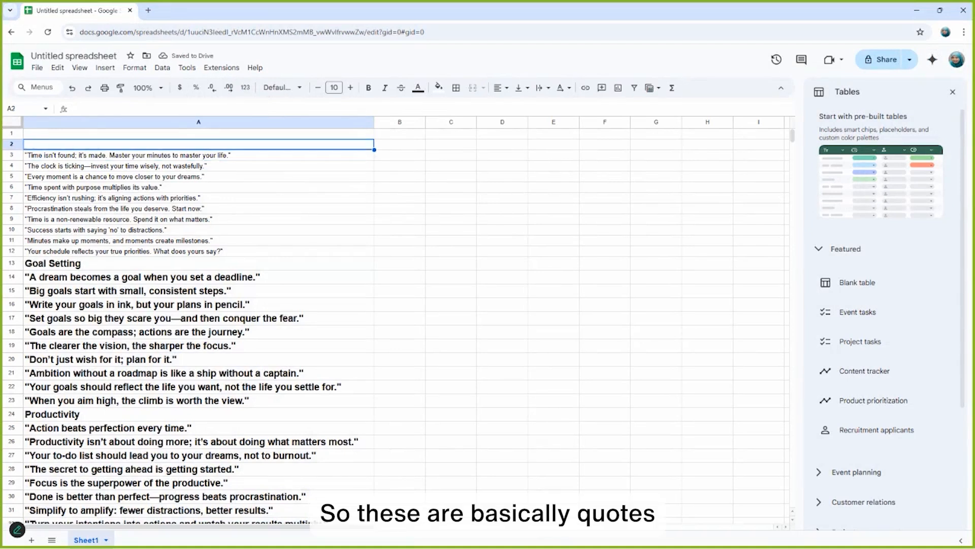
pyautogui.click(11, 144)
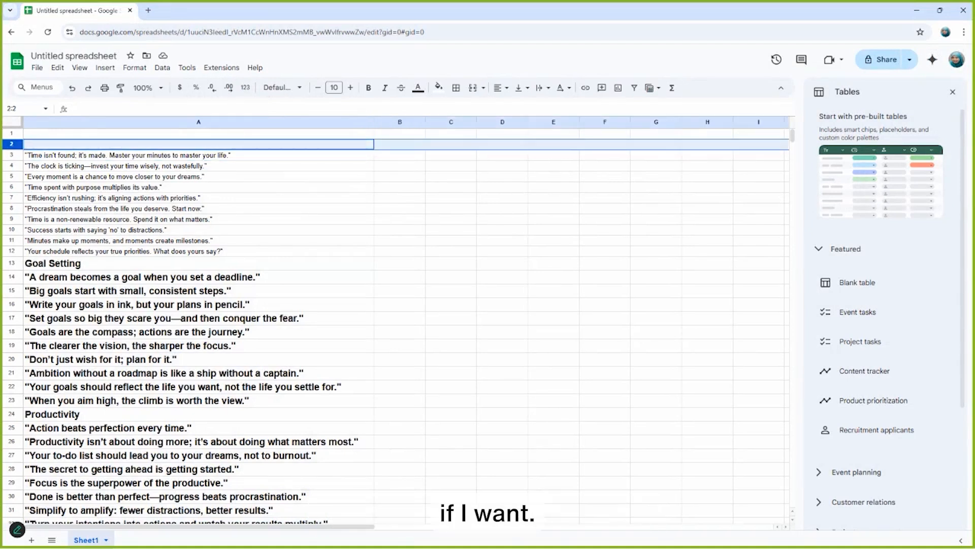
pyautogui.rightClick(10, 143)
pyautogui.click(46, 260)
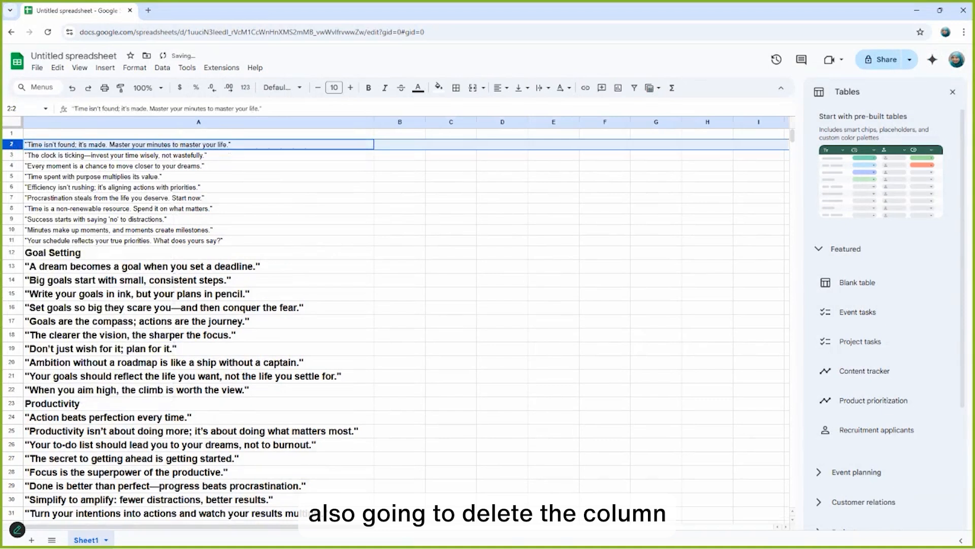
# Delete the Goal Setting topic heading row.
pyautogui.click(66, 253)
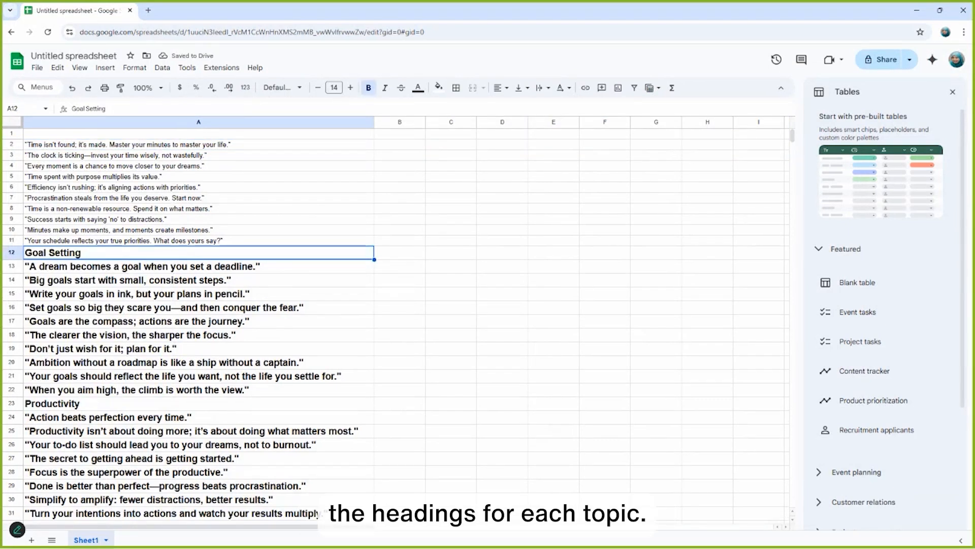
pyautogui.scroll(-2, 12, 203)
pyautogui.scroll(1, 12, 199)
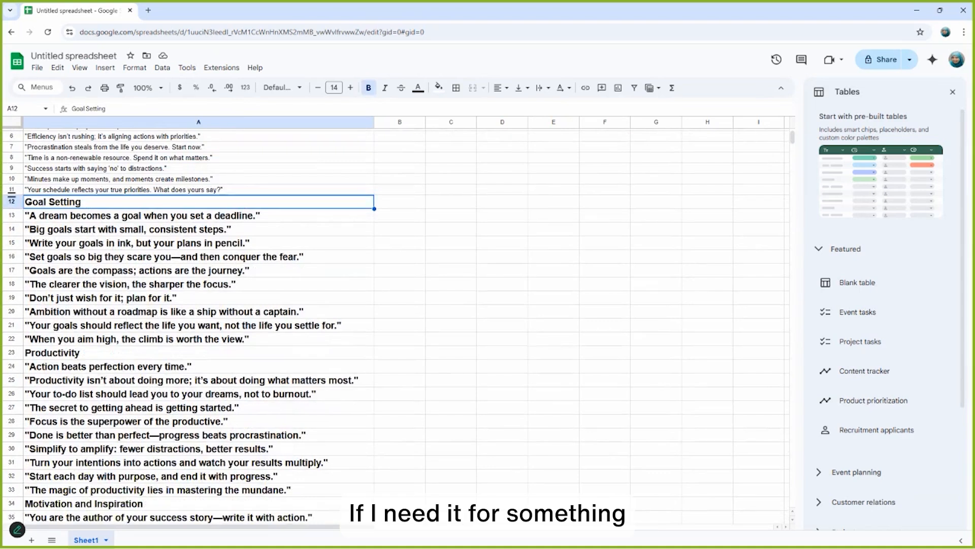
pyautogui.click(12, 202)
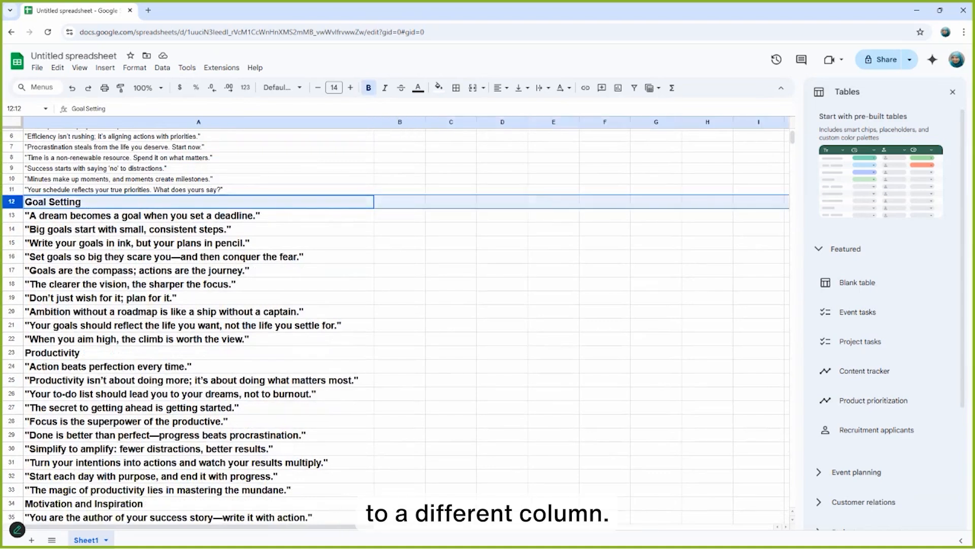
pyautogui.rightClick(11, 202)
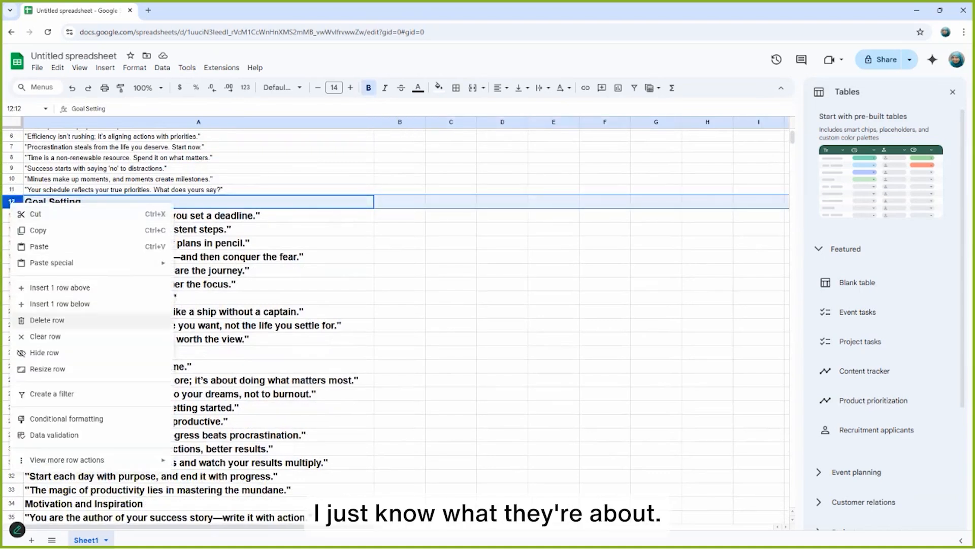
pyautogui.click(46, 320)
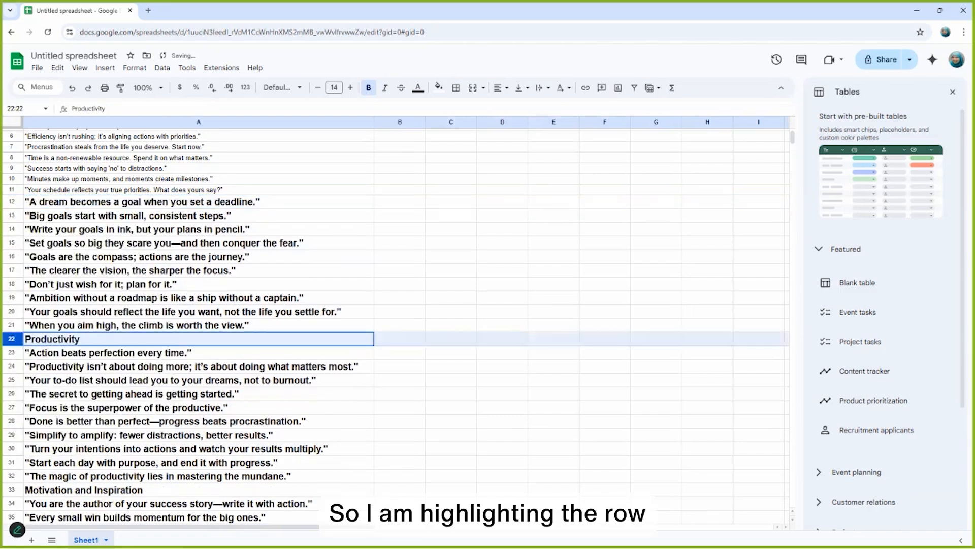
# Delete the Productivity topic heading row.
pyautogui.click(11, 340)
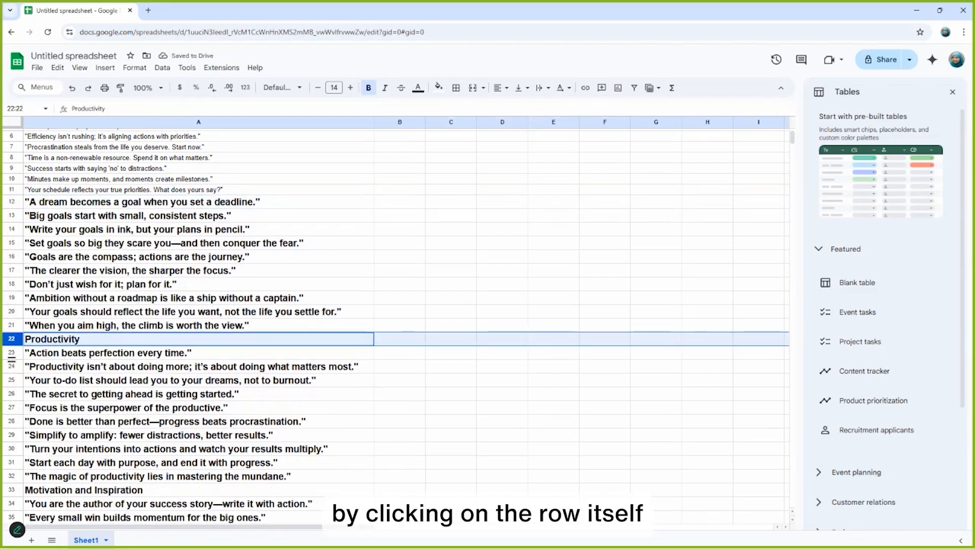
pyautogui.rightClick(12, 339)
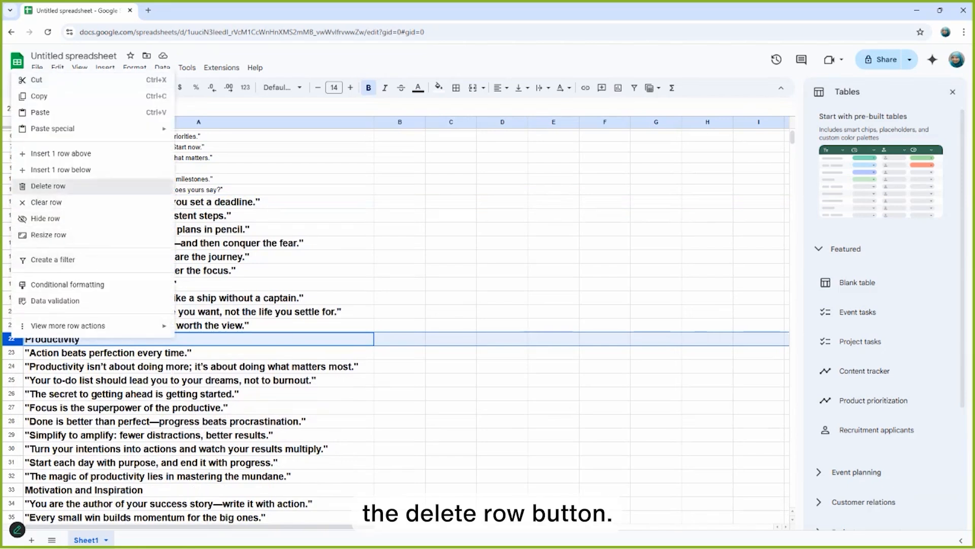
pyautogui.click(48, 186)
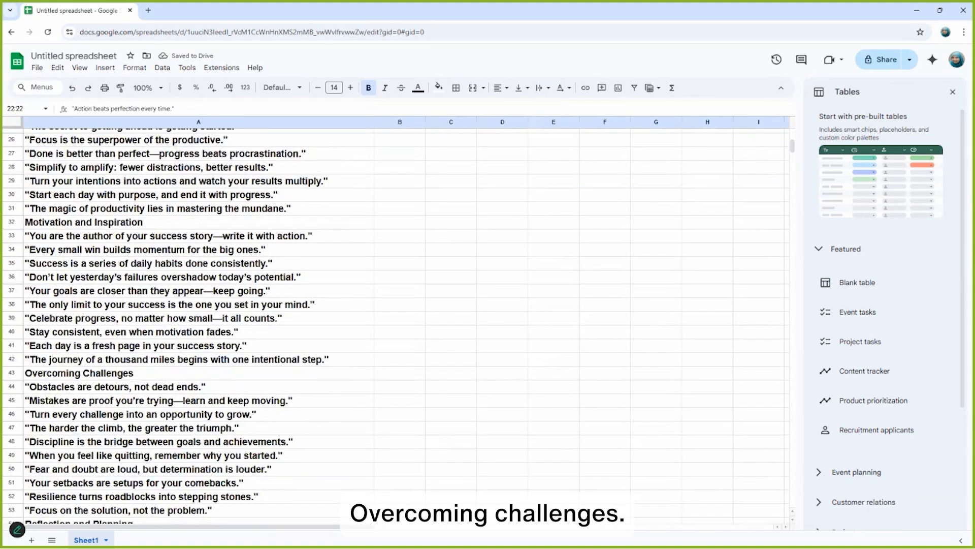
# Delete the Overcoming Challenges topic heading row.
pyautogui.click(12, 373)
pyautogui.rightClick(12, 373)
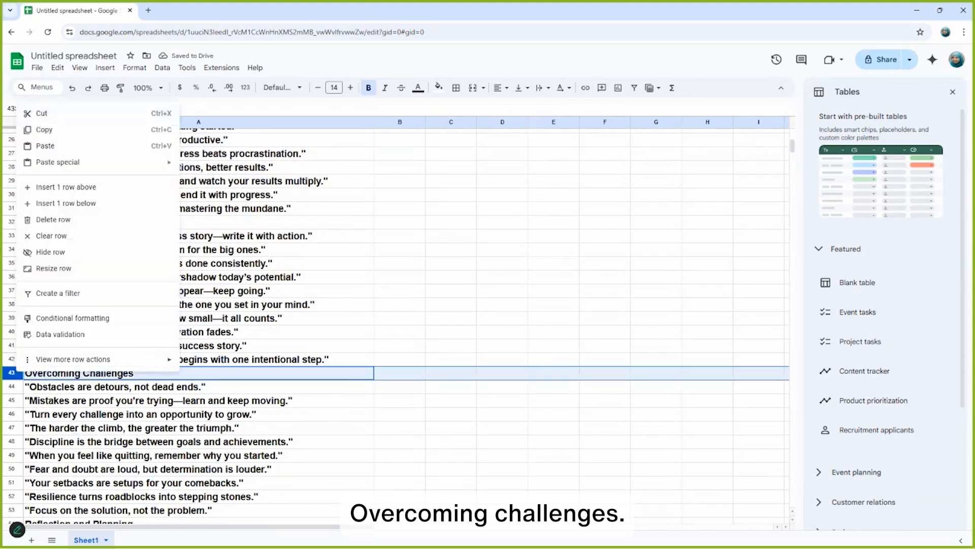
pyautogui.click(48, 219)
# Delete the Reflection and Planning topic heading row.
pyautogui.scroll(-5, 396, 325)
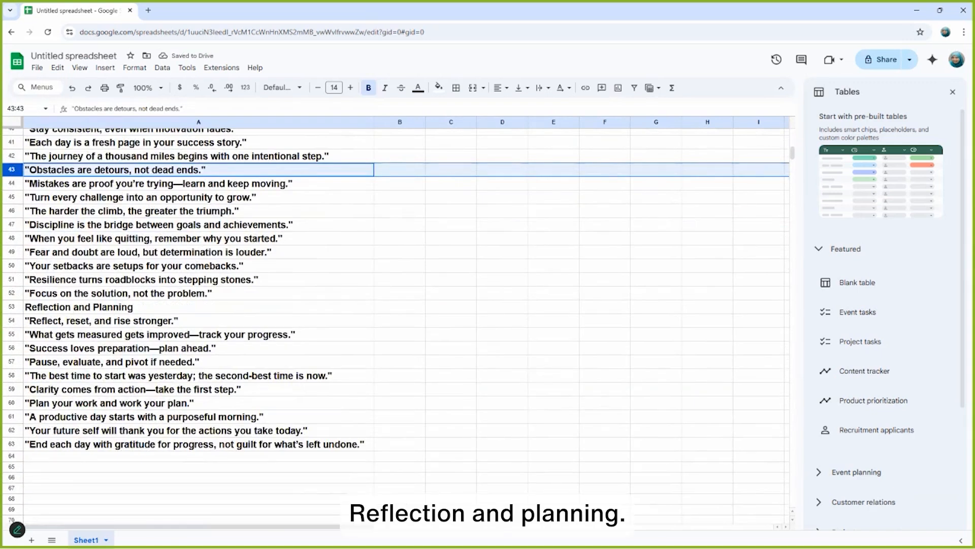
pyautogui.click(12, 307)
pyautogui.rightClick(15, 307)
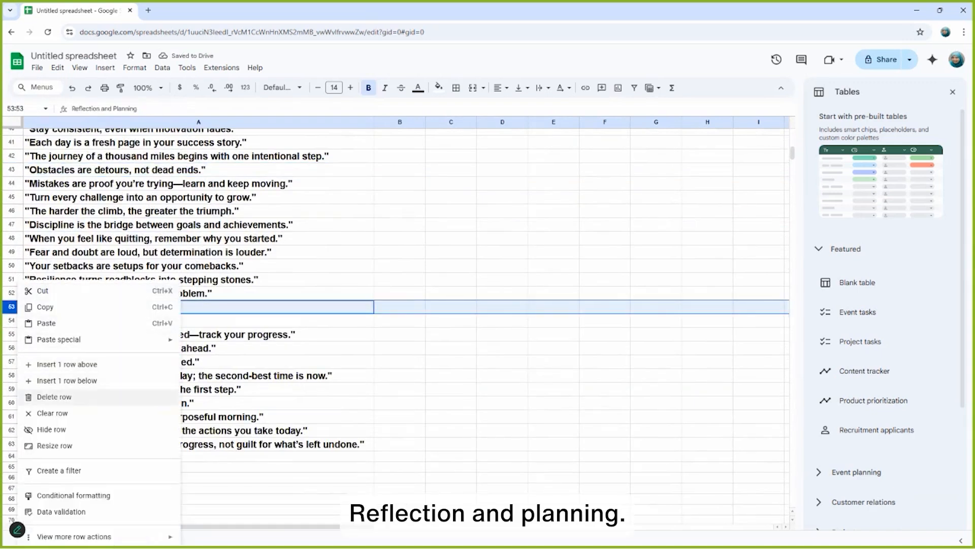
pyautogui.click(54, 396)
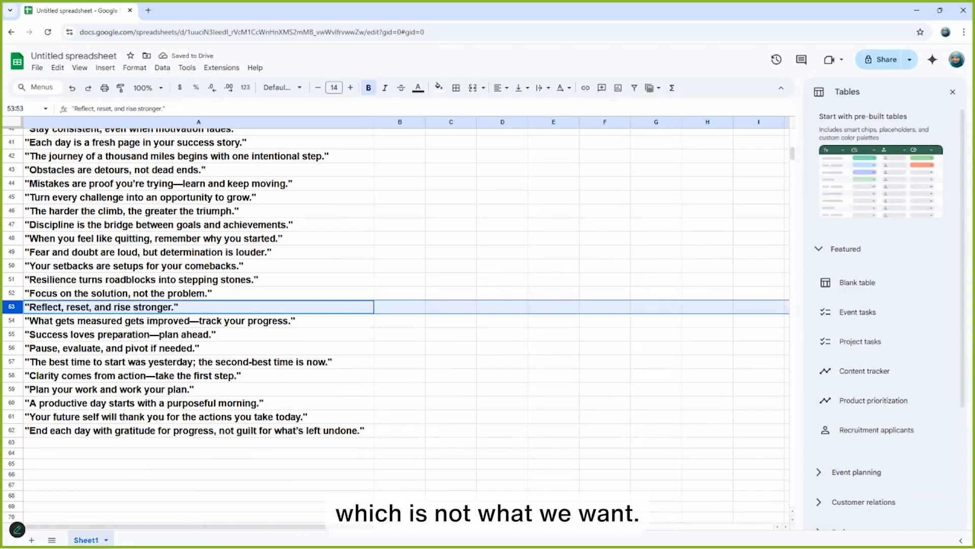
# Select all quotes from cell A2 downward to check how many rows there are.
pyautogui.scroll(3, 396, 284)
pyautogui.scroll(10, 397, 325)
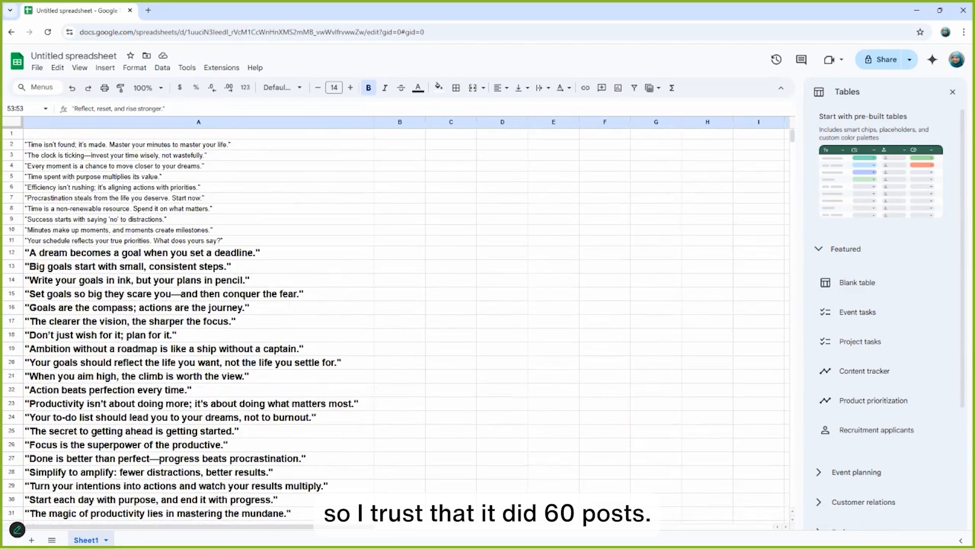
pyautogui.click(199, 144)
pyautogui.scroll(-10, 199, 325)
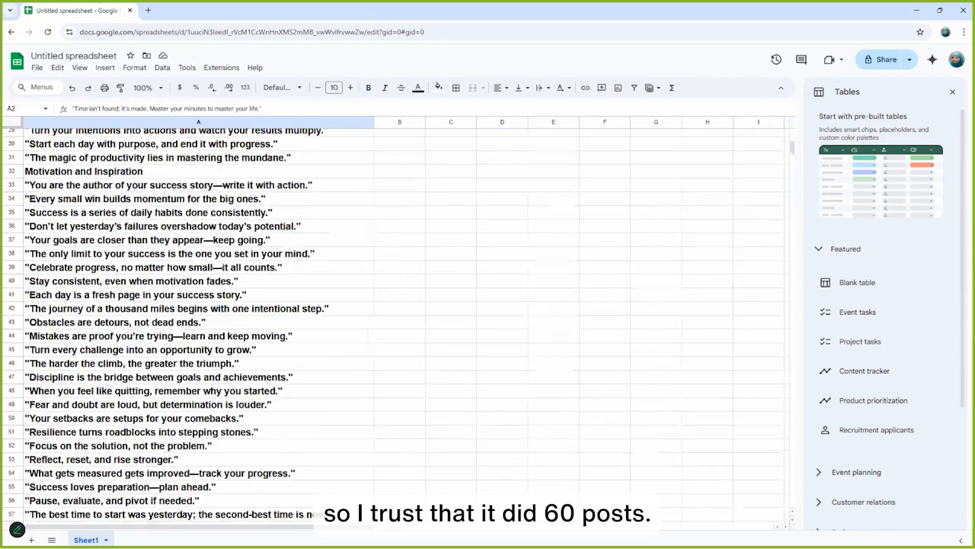
pyautogui.scroll(-4, 396, 325)
pyautogui.hotkey('ctrl', 'shift', 'Down')
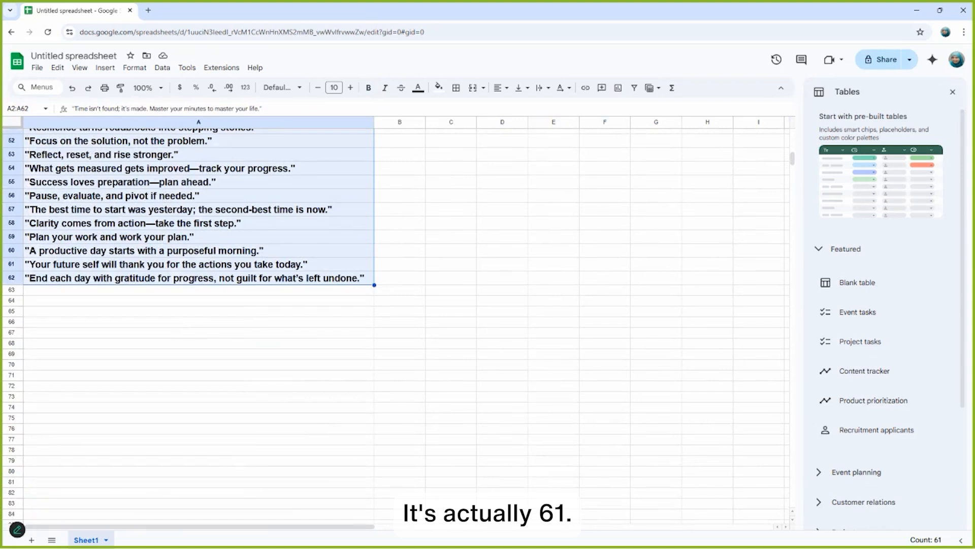
# Delete the Motivation and Inspiration topic heading row.
pyautogui.scroll(5, 290, 305)
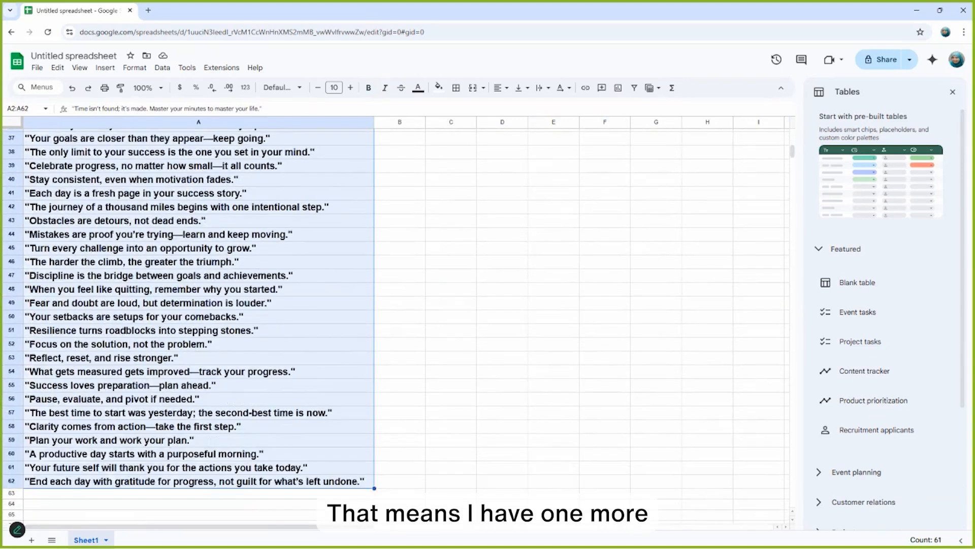
pyautogui.scroll(3, 198, 305)
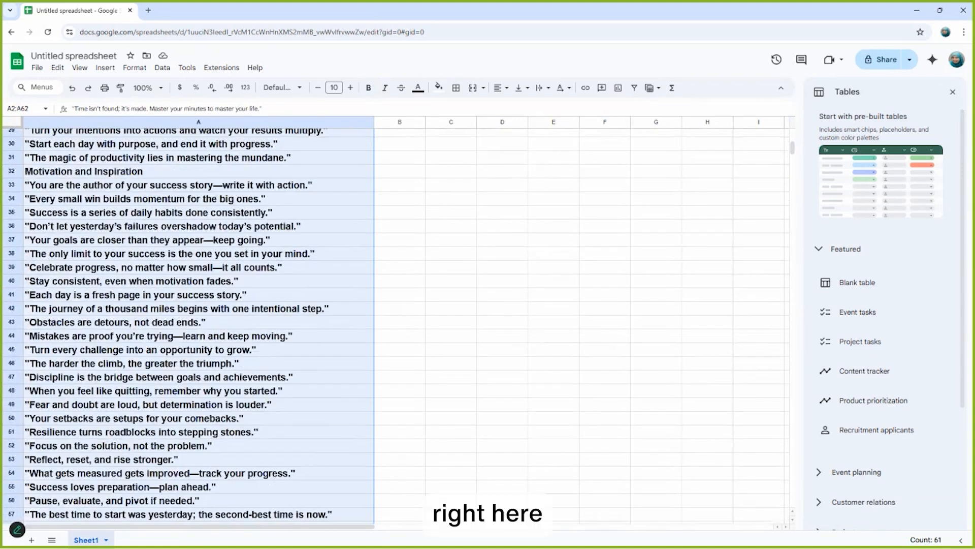
pyautogui.click(198, 171)
pyautogui.click(11, 171)
pyautogui.rightClick(13, 171)
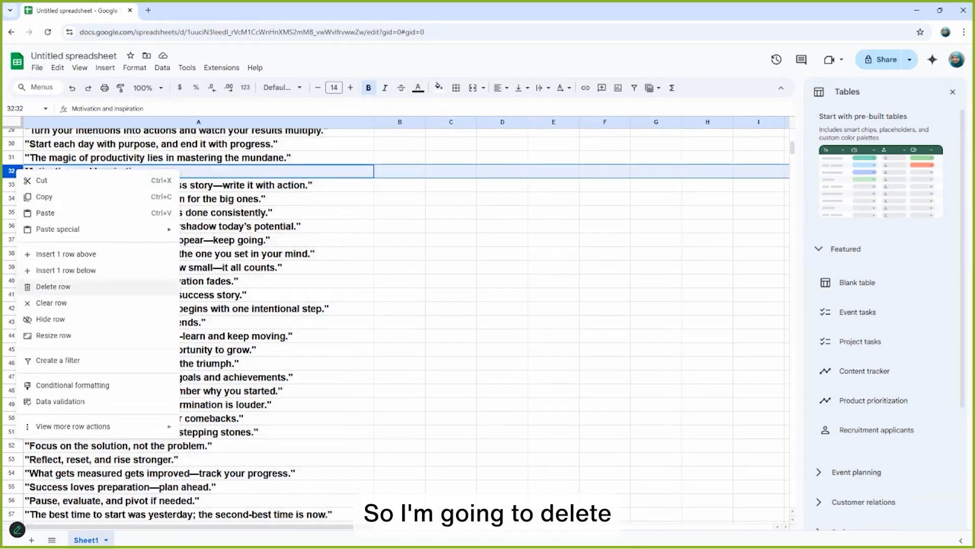
pyautogui.click(53, 286)
# Enter the column header Quotes in cell A1.
pyautogui.scroll(7, 53, 287)
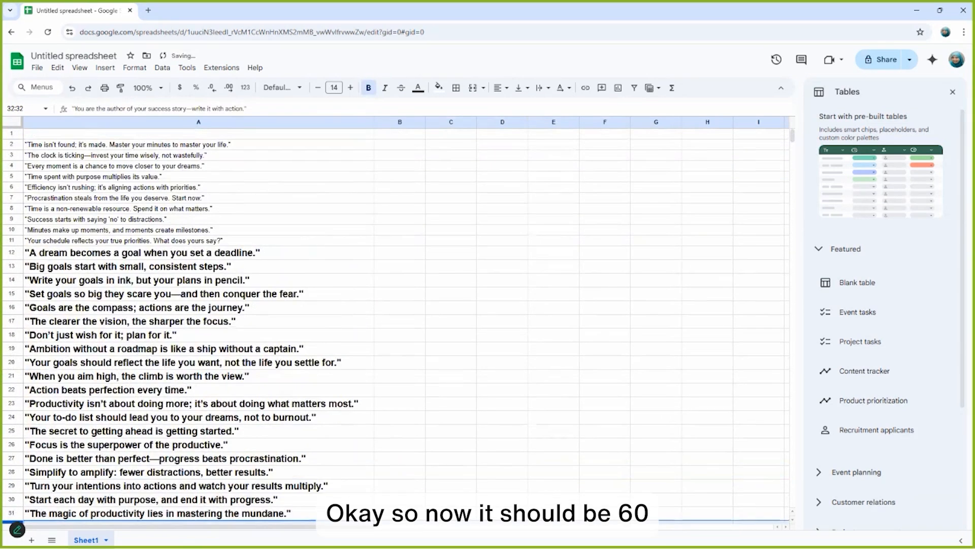
pyautogui.click(102, 133)
pyautogui.write('Q')
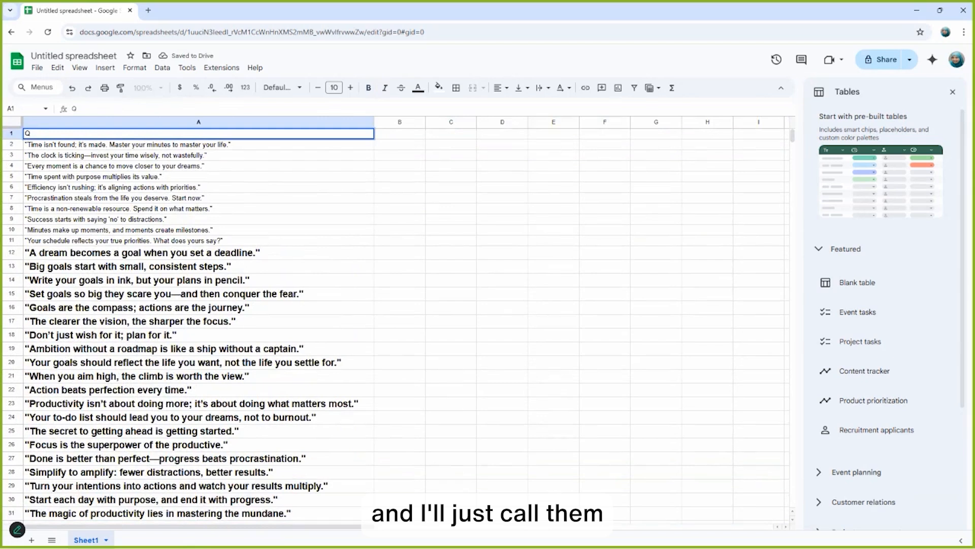
pyautogui.write('uoetes')
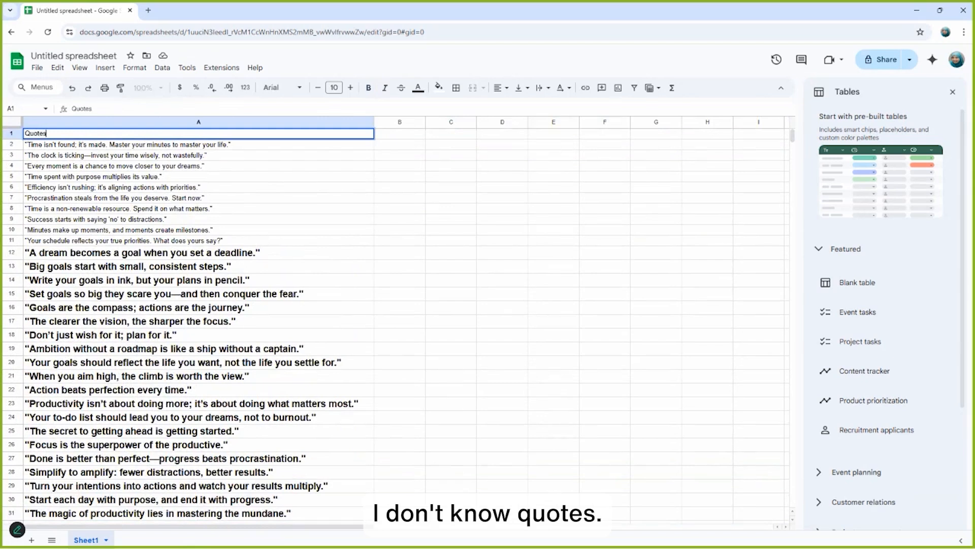
pyautogui.press('Return')
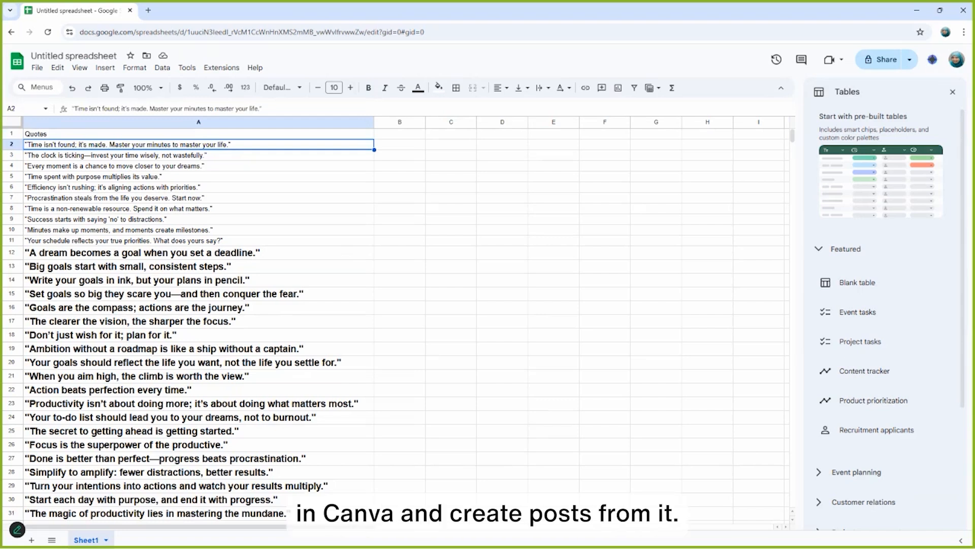
# Close the Tables side panel and scroll through the finished quote list.
pyautogui.click(953, 92)
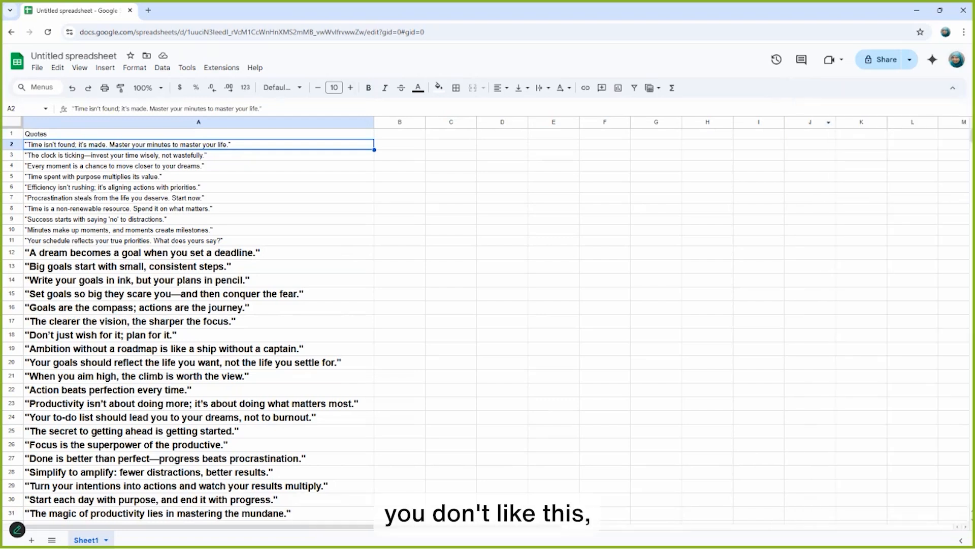
pyautogui.scroll(-5, 203, 325)
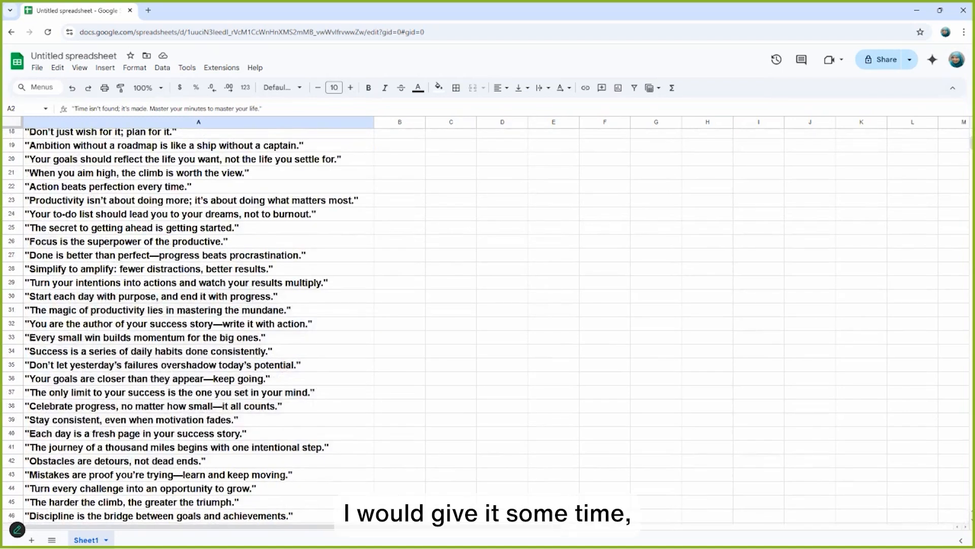
pyautogui.scroll(-7, 198, 326)
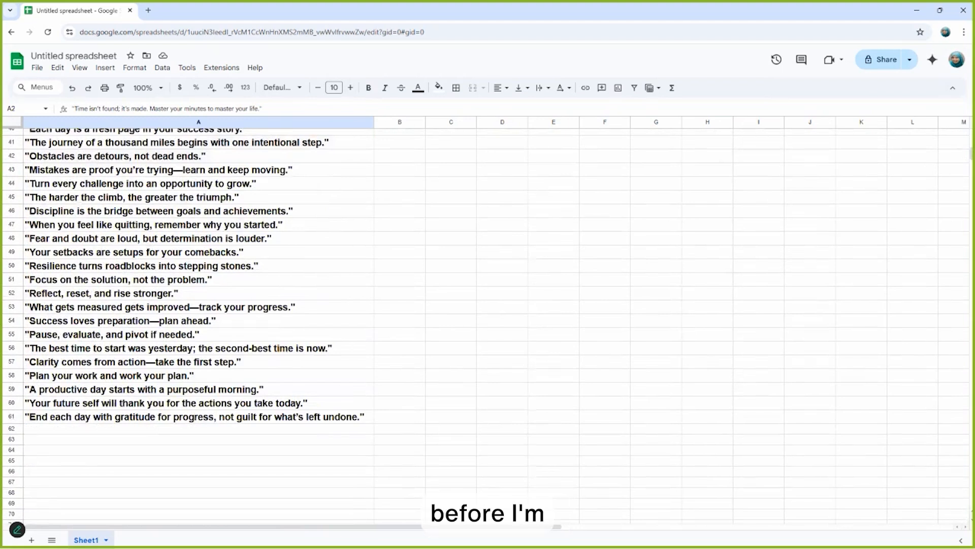
pyautogui.scroll(12, 198, 325)
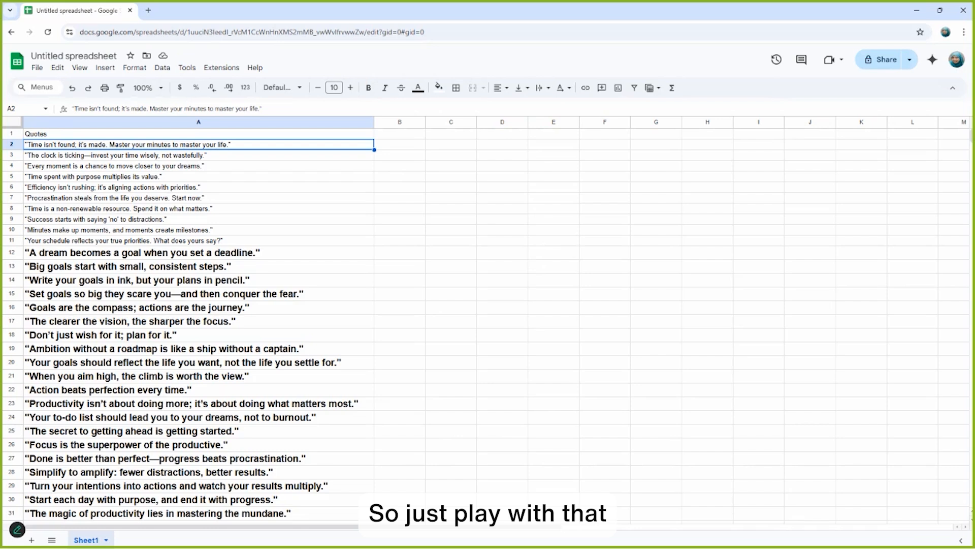
pyautogui.click(198, 208)
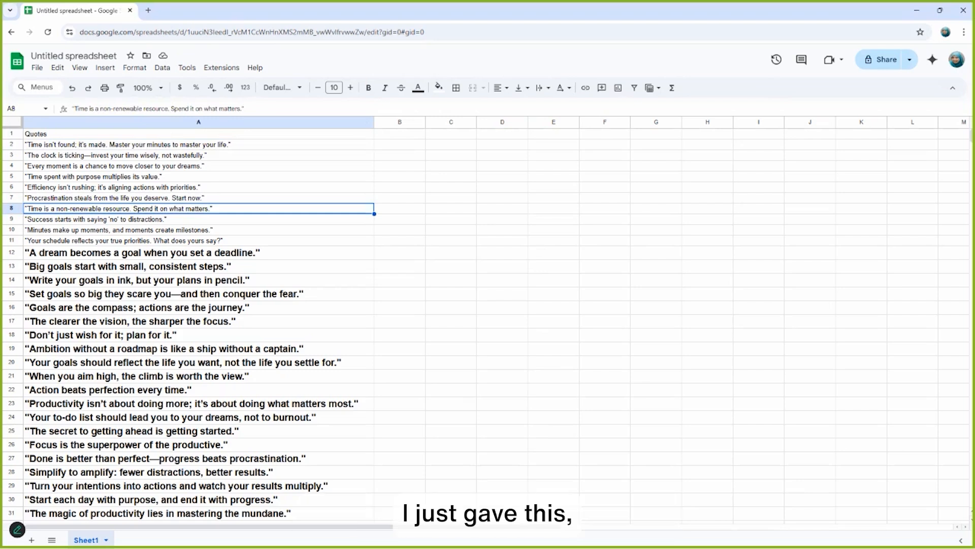
pyautogui.click(198, 134)
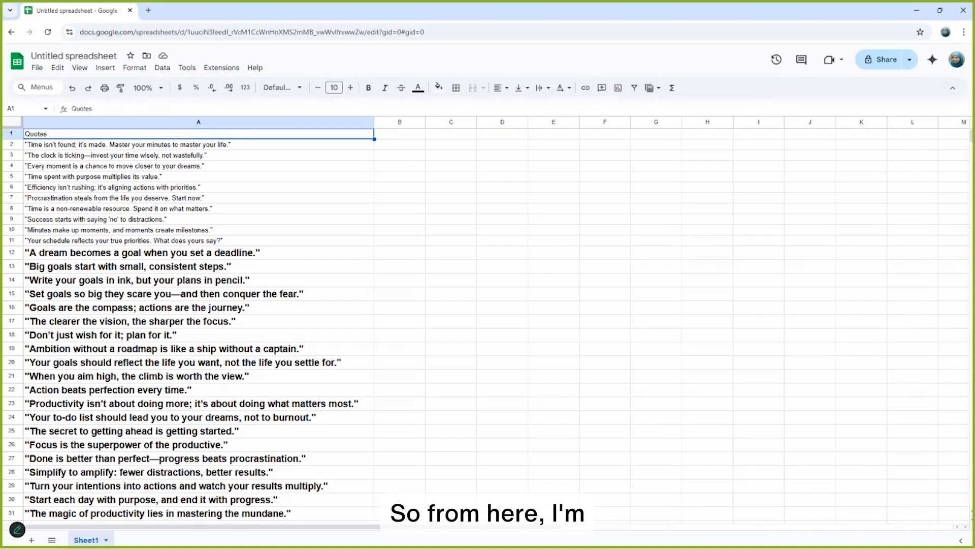
# Rename the spreadsheet as Productivity Quote.
pyautogui.click(88, 55)
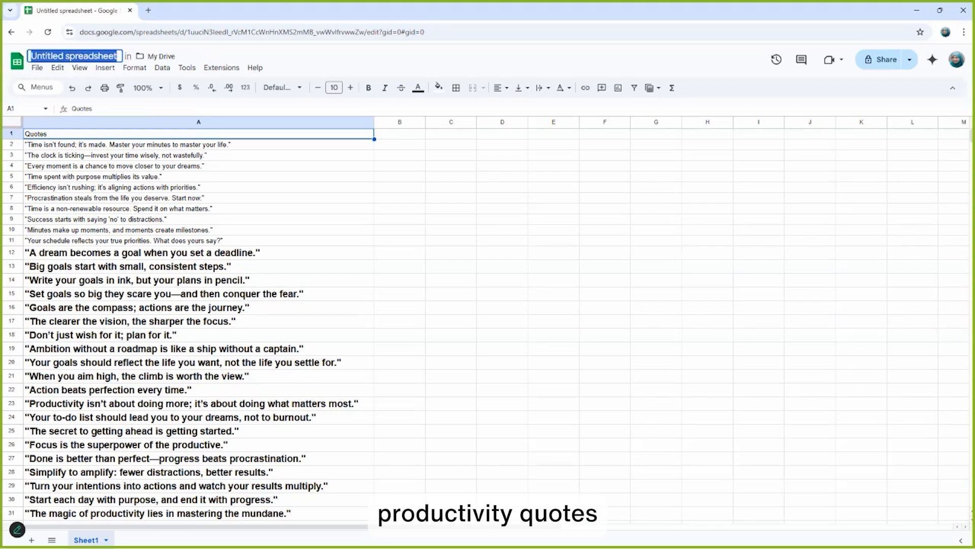
pyautogui.write('productivity Quote')
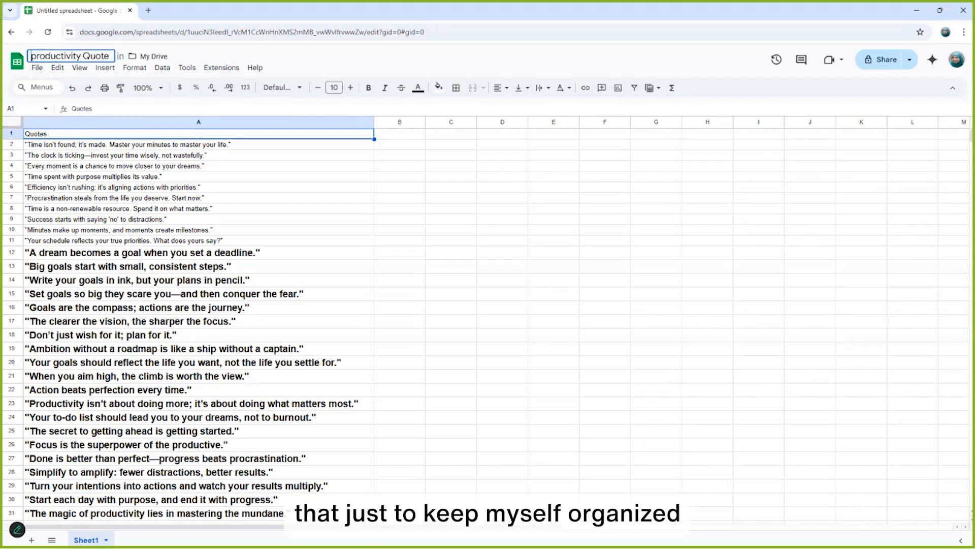
pyautogui.press('Delete')
pyautogui.write('P')
pyautogui.click(153, 240)
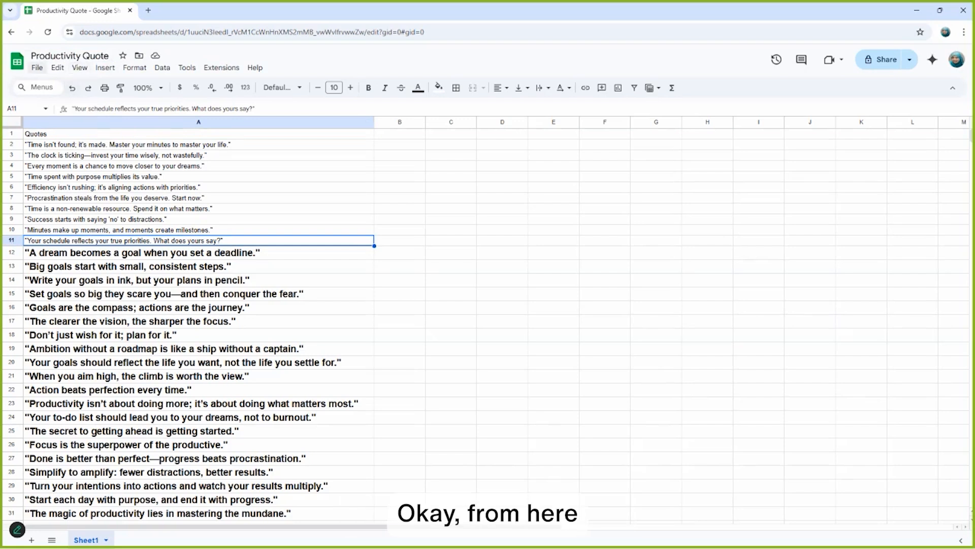
# Download the sheet as a Comma Separated Values (.csv) file.
pyautogui.click(37, 67)
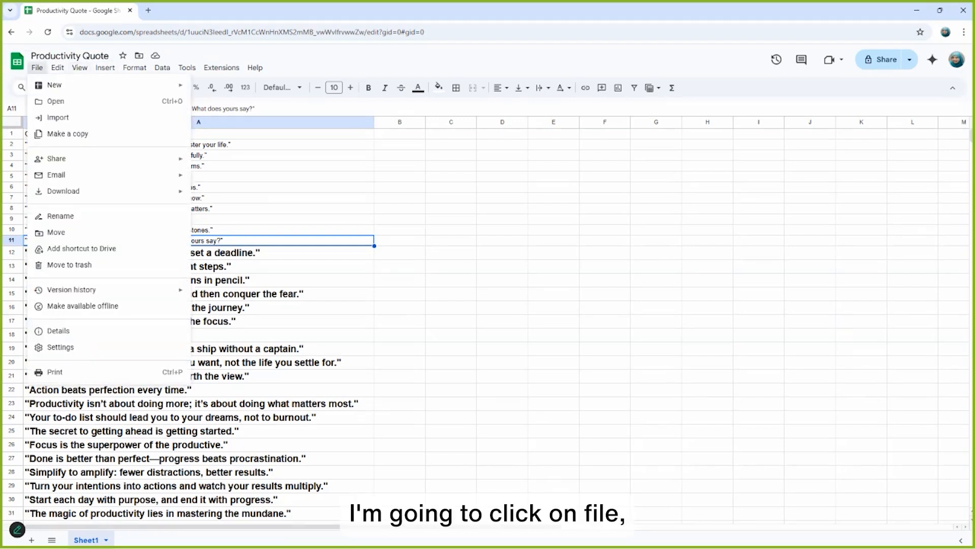
pyautogui.moveTo(63, 192)
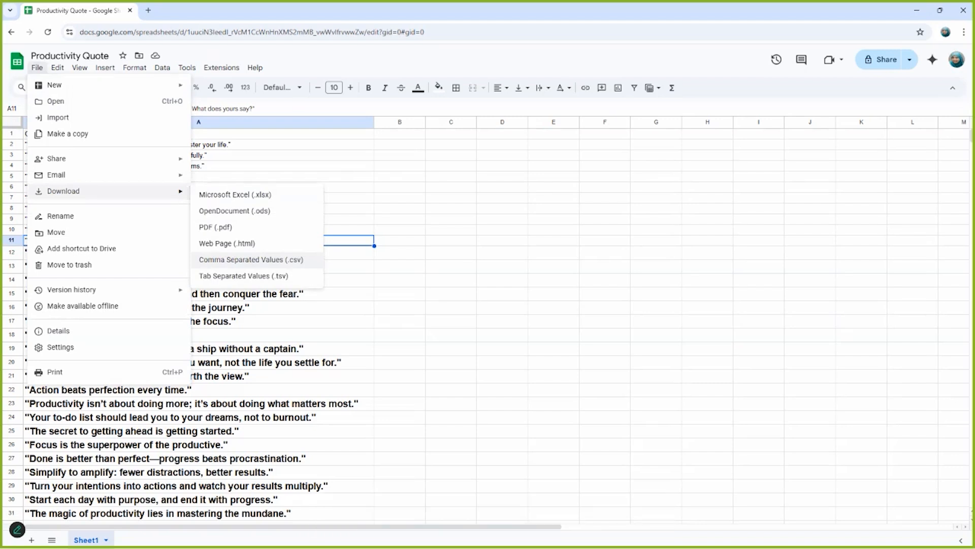
pyautogui.click(312, 260)
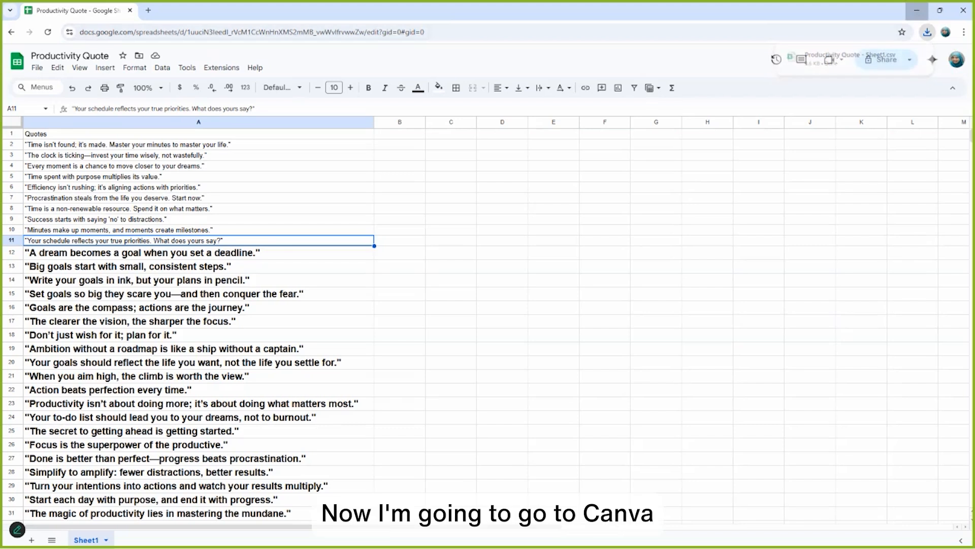
# Switch to the Canva tab and search Canva Templates for instagram post template.
pyautogui.click(917, 10)
pyautogui.click(297, 10)
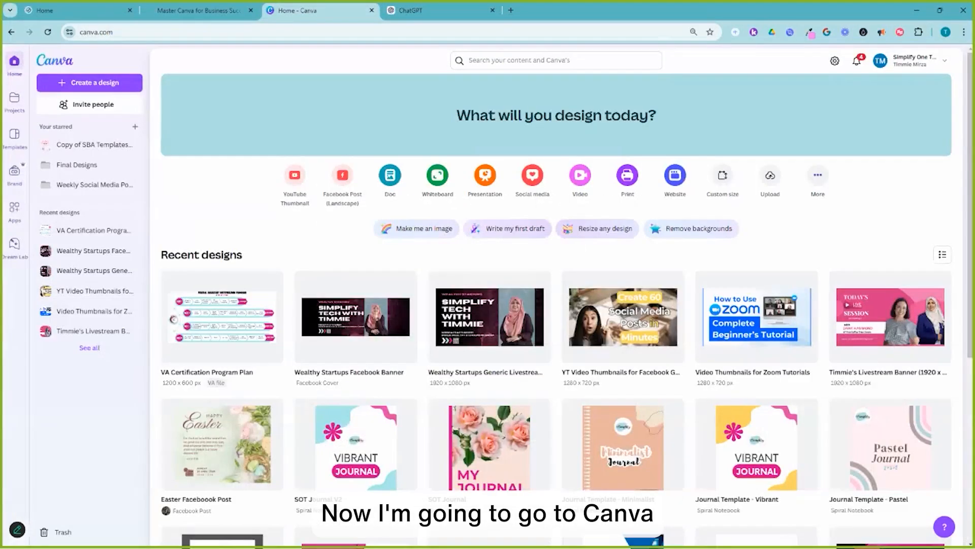
pyautogui.click(556, 61)
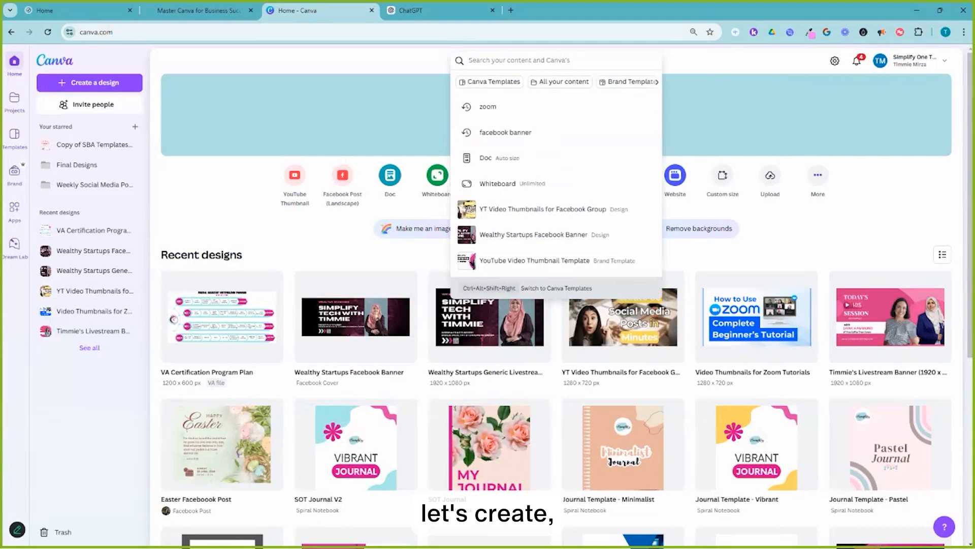
pyautogui.write('Instagr')
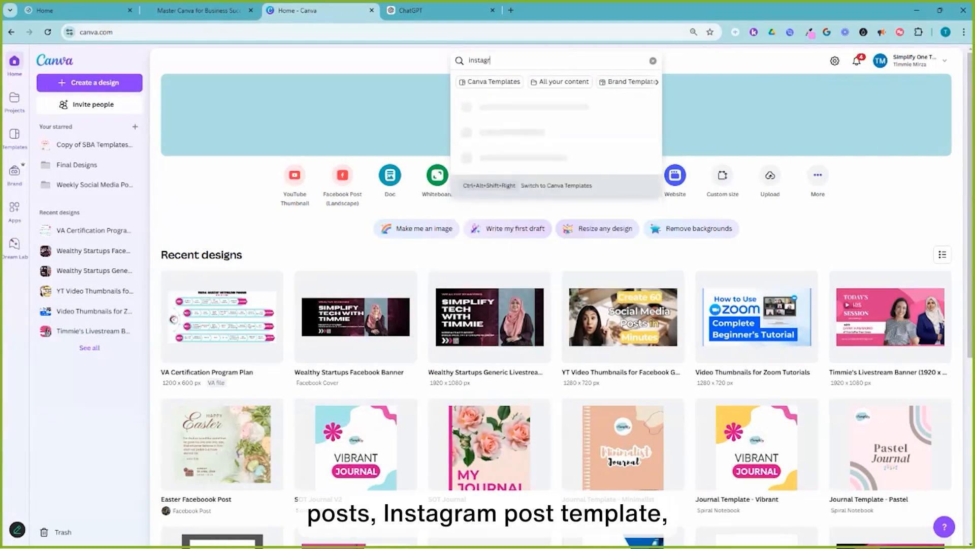
pyautogui.write('am post')
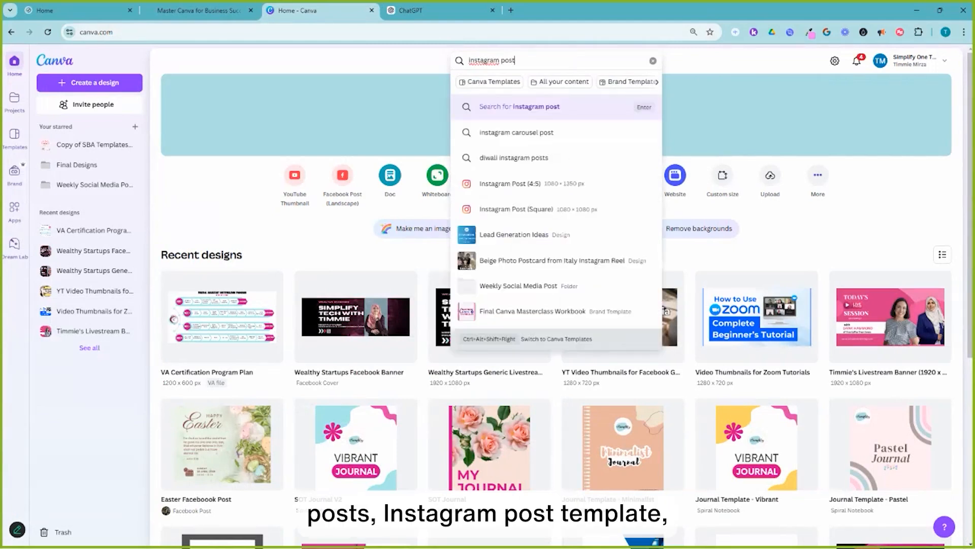
pyautogui.write(' template')
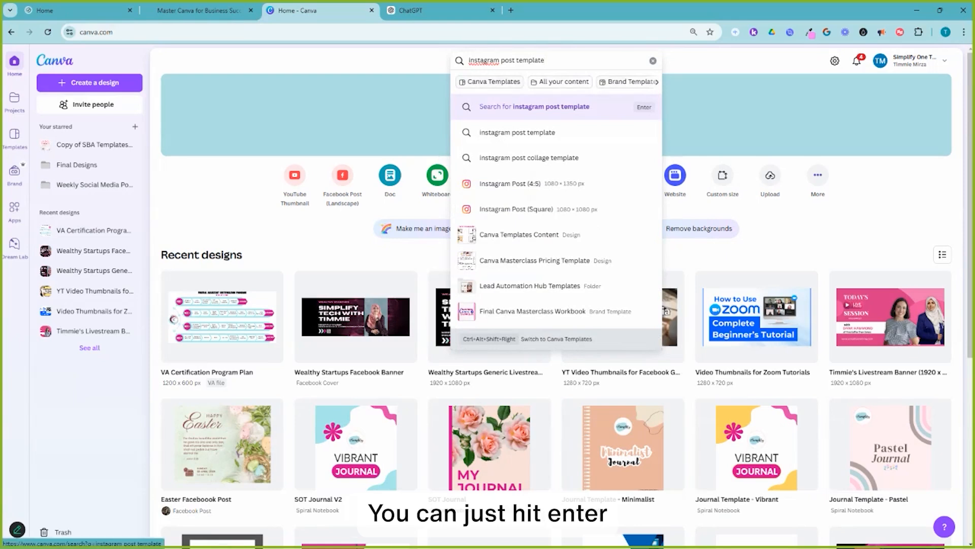
pyautogui.click(490, 82)
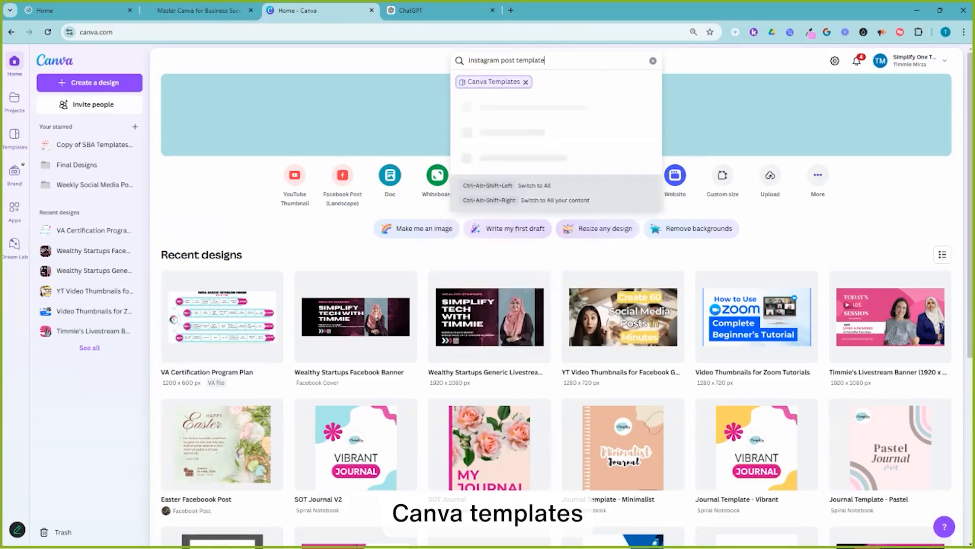
pyautogui.press('Return')
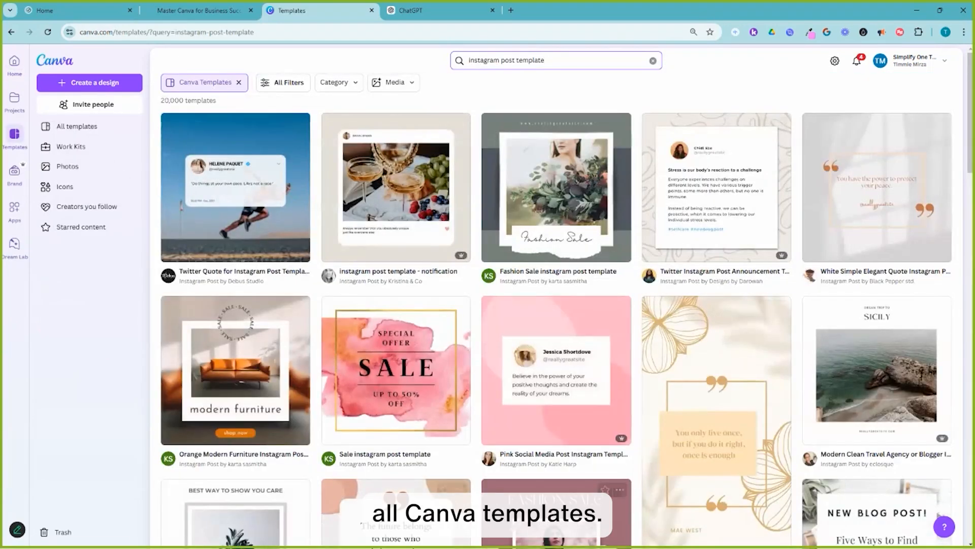
# Browse the Instagram post template results for a suitable quote design.
pyautogui.scroll(-4, 716, 204)
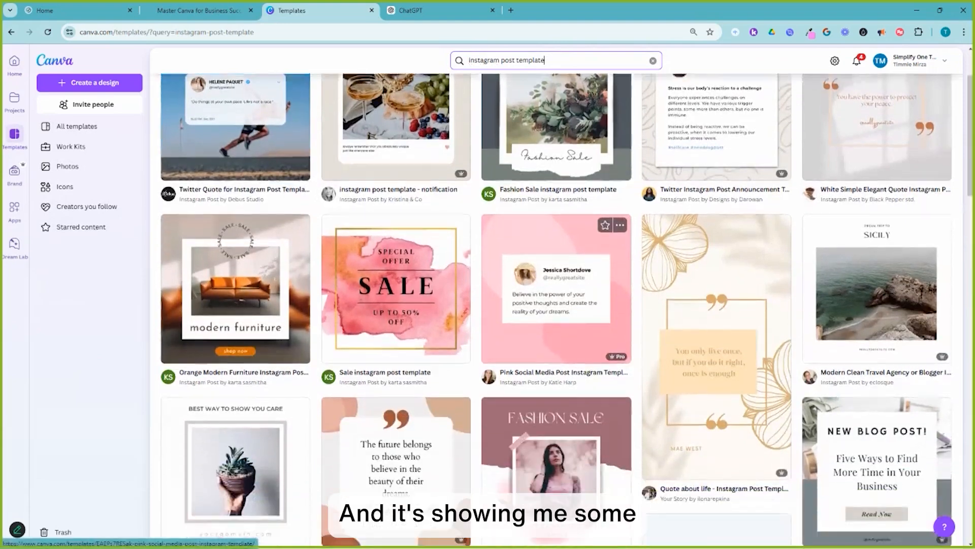
pyautogui.scroll(-3, 716, 254)
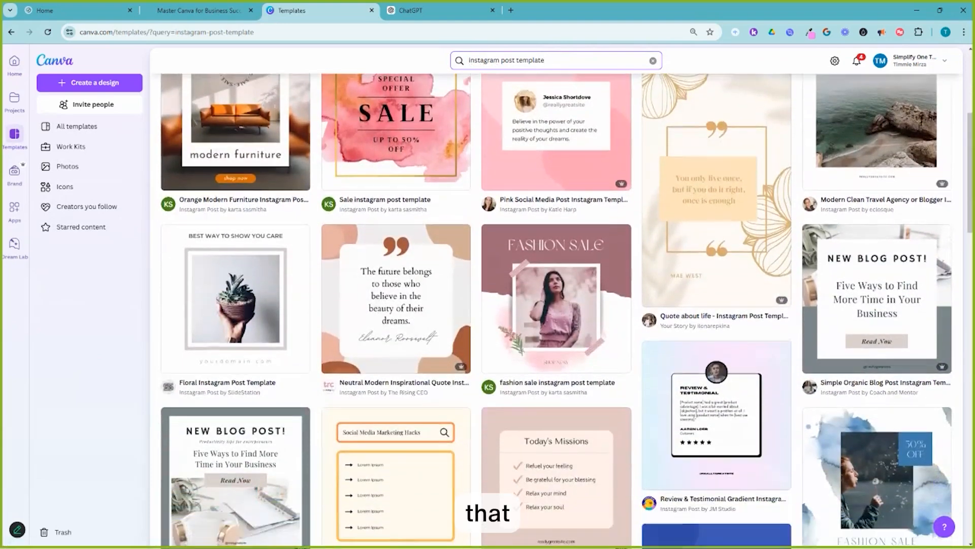
pyautogui.scroll(-3, 716, 228)
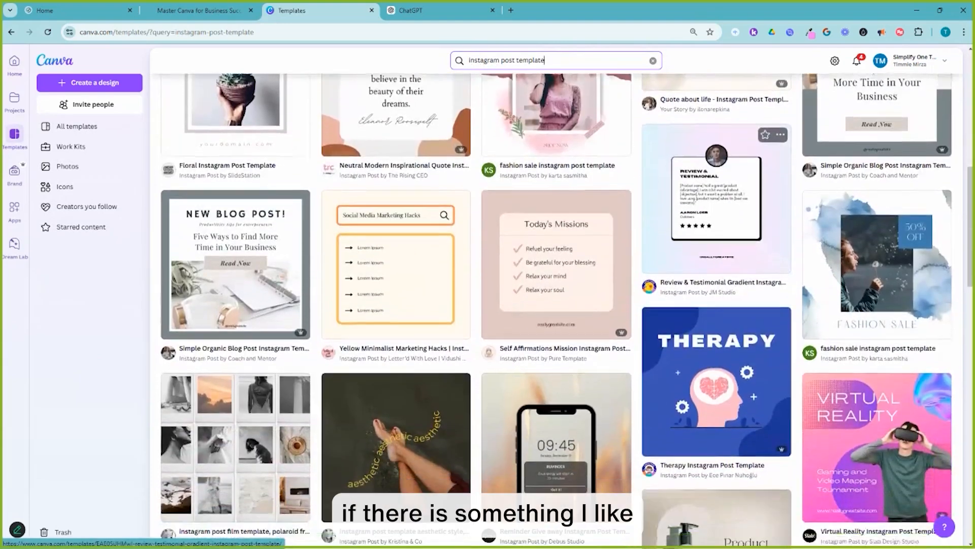
pyautogui.scroll(-7, 716, 228)
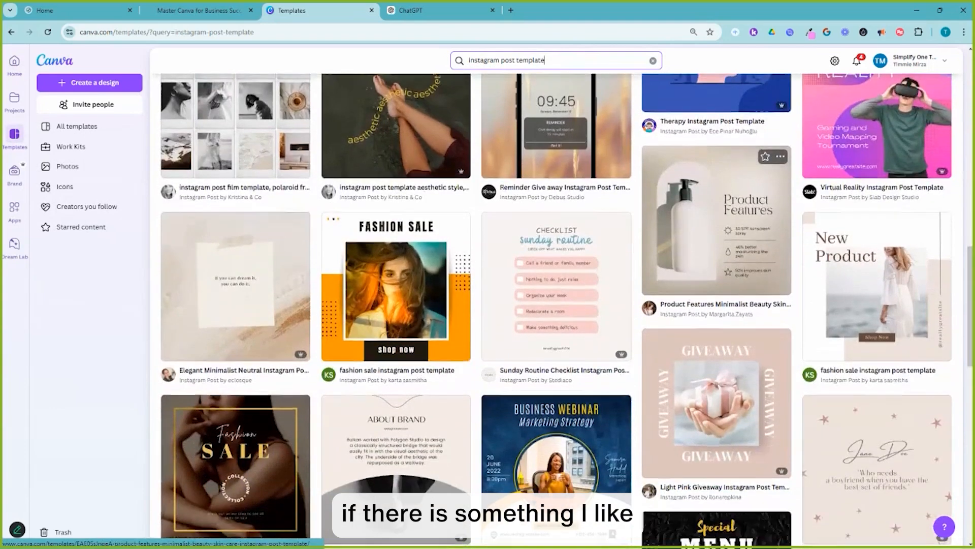
pyautogui.scroll(-4, 717, 274)
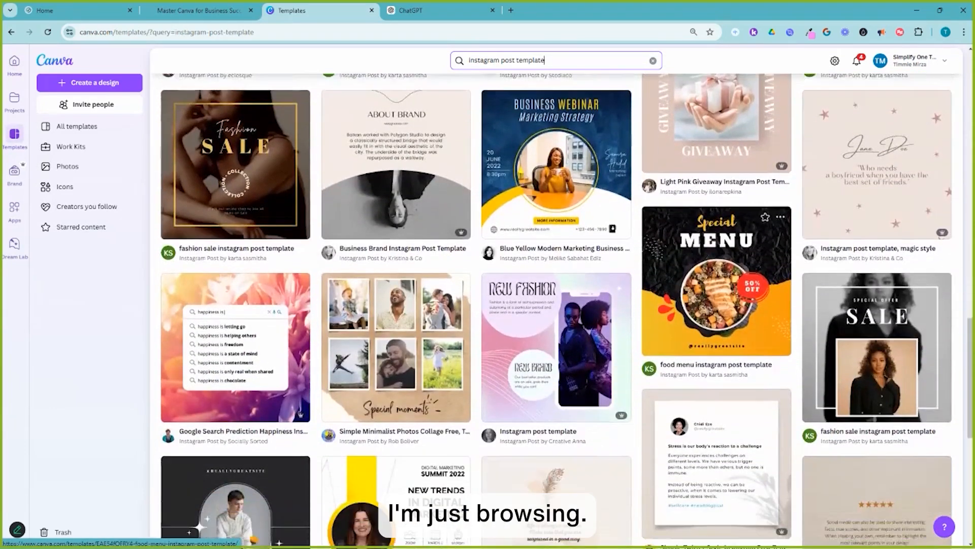
pyautogui.scroll(-3, 717, 229)
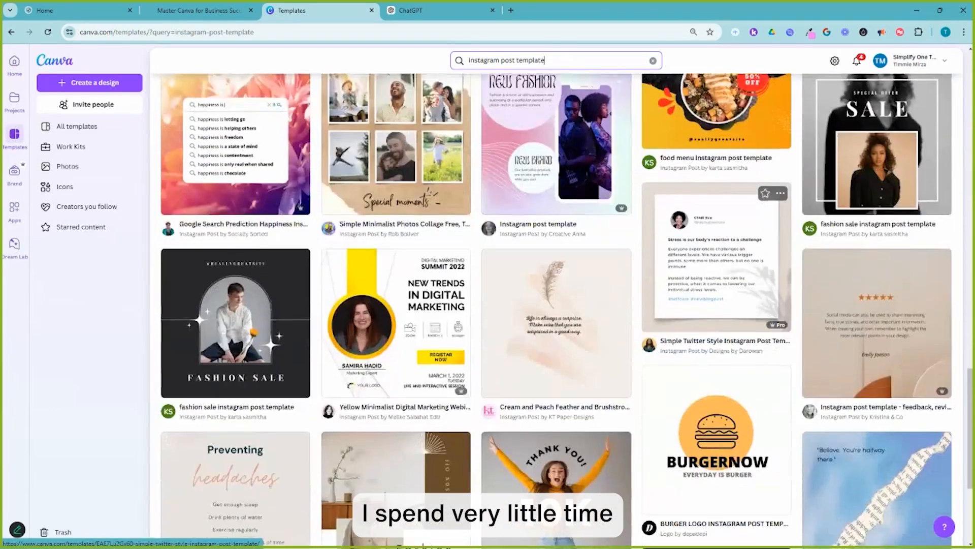
pyautogui.scroll(-3, 717, 229)
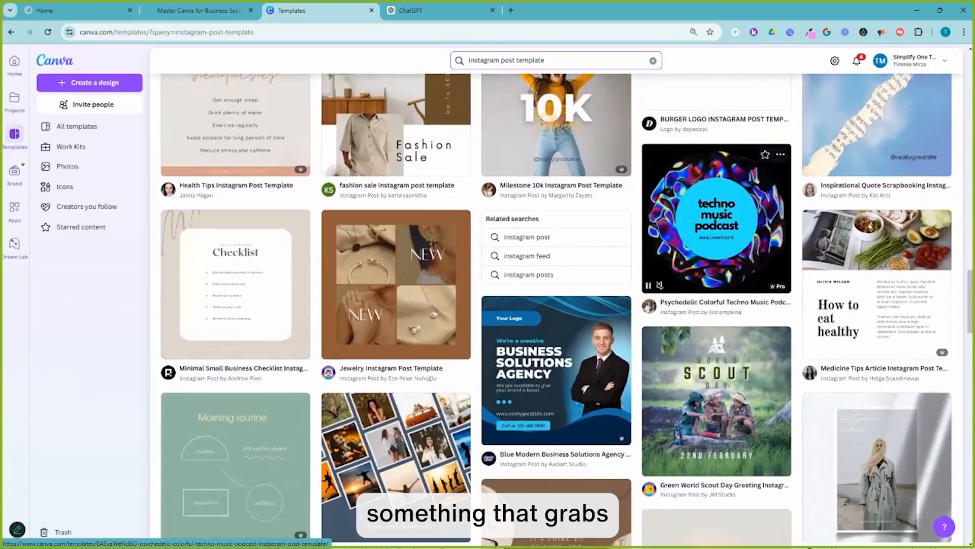
pyautogui.scroll(-1, 716, 228)
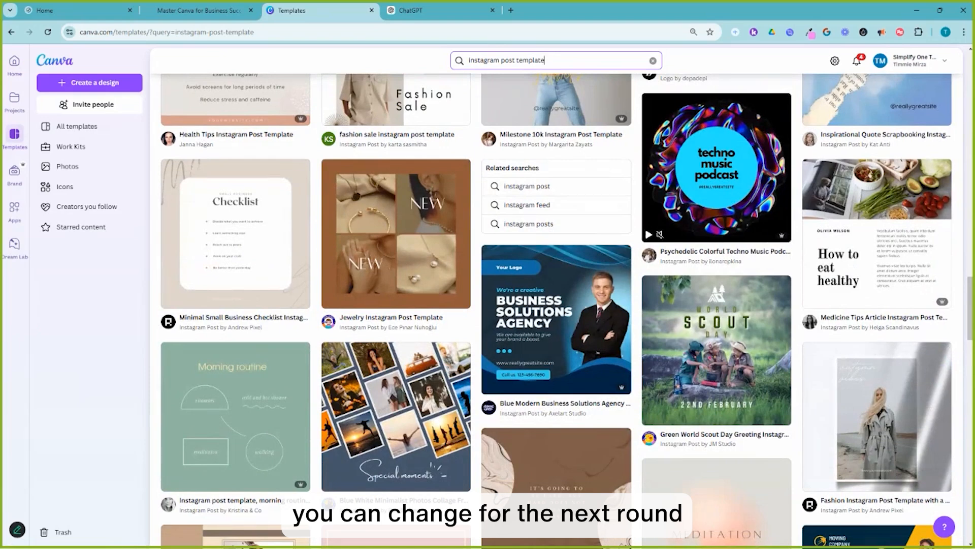
pyautogui.scroll(-7, 716, 351)
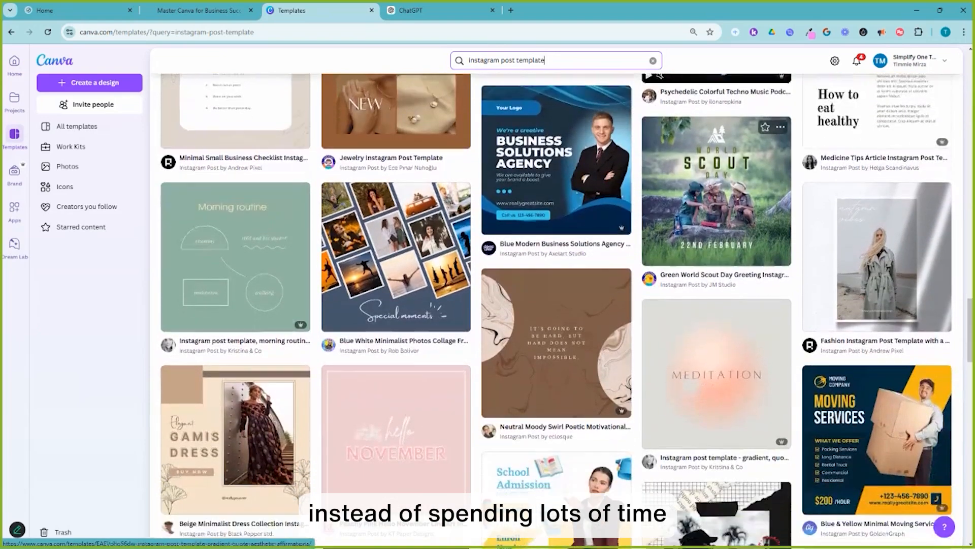
pyautogui.scroll(-8, 717, 350)
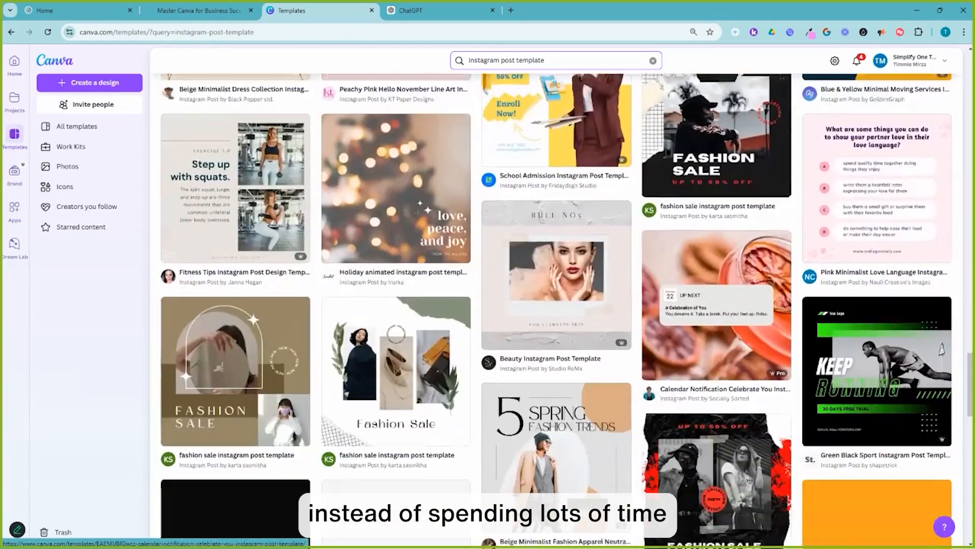
pyautogui.scroll(-8, 716, 294)
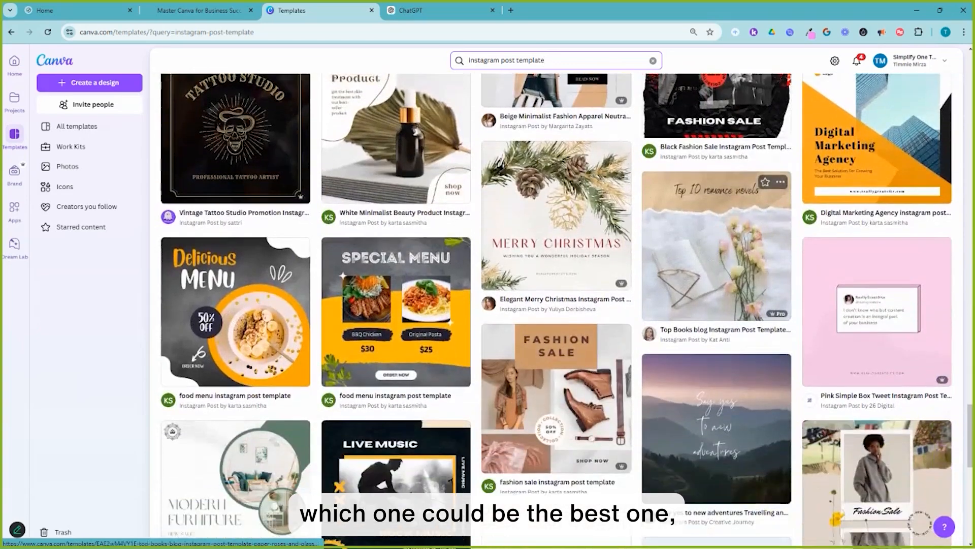
pyautogui.scroll(-7, 717, 233)
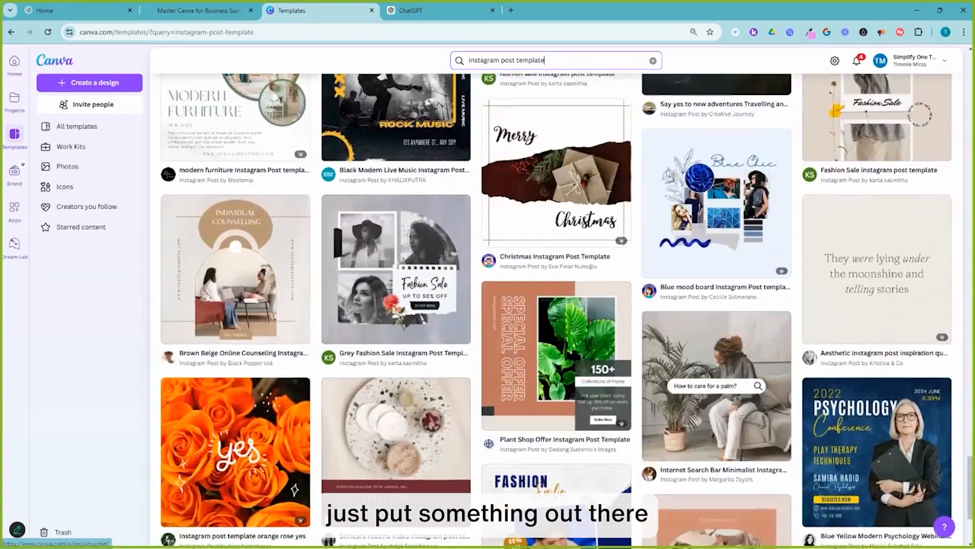
pyautogui.scroll(-7, 716, 233)
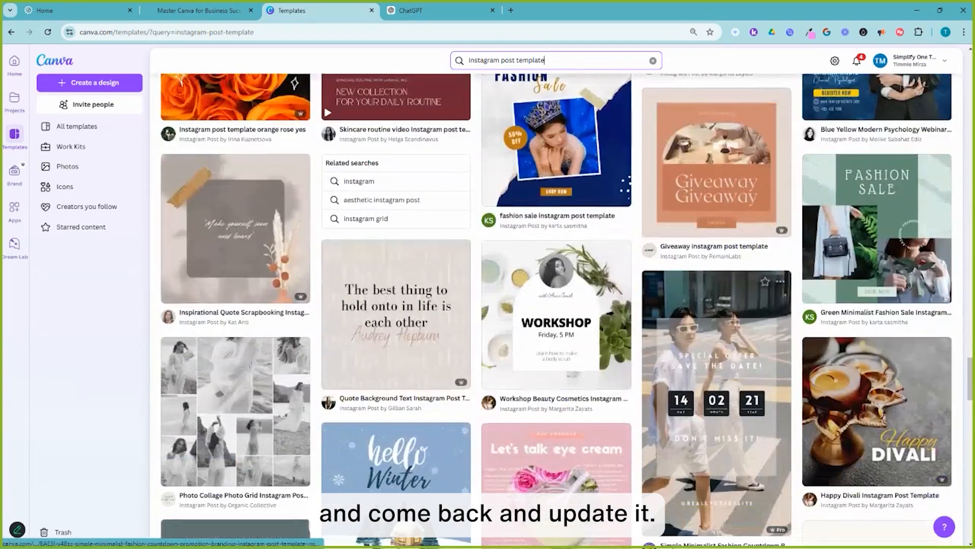
pyautogui.scroll(-3, 716, 305)
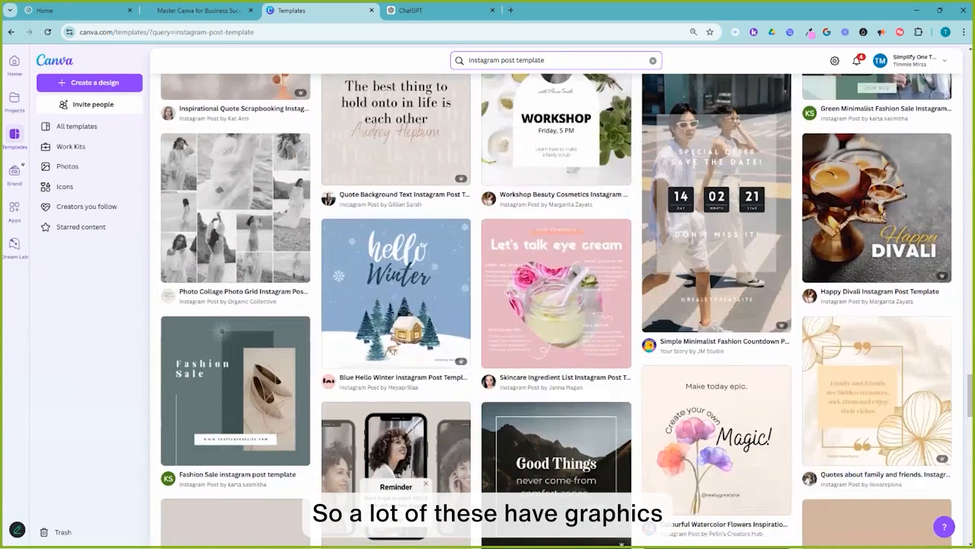
pyautogui.scroll(-2, 559, 305)
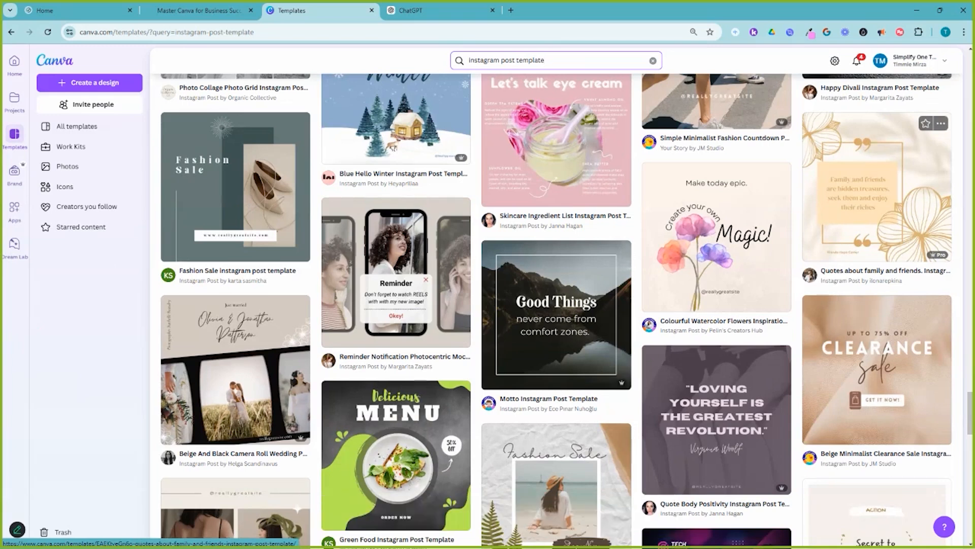
pyautogui.moveTo(938, 255)
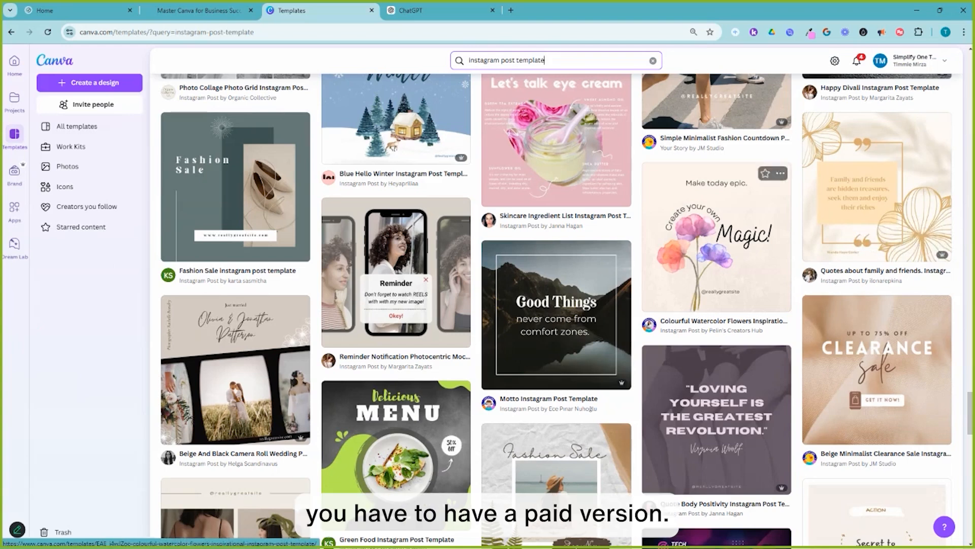
pyautogui.scroll(-3, 556, 311)
pyautogui.scroll(-5, 717, 244)
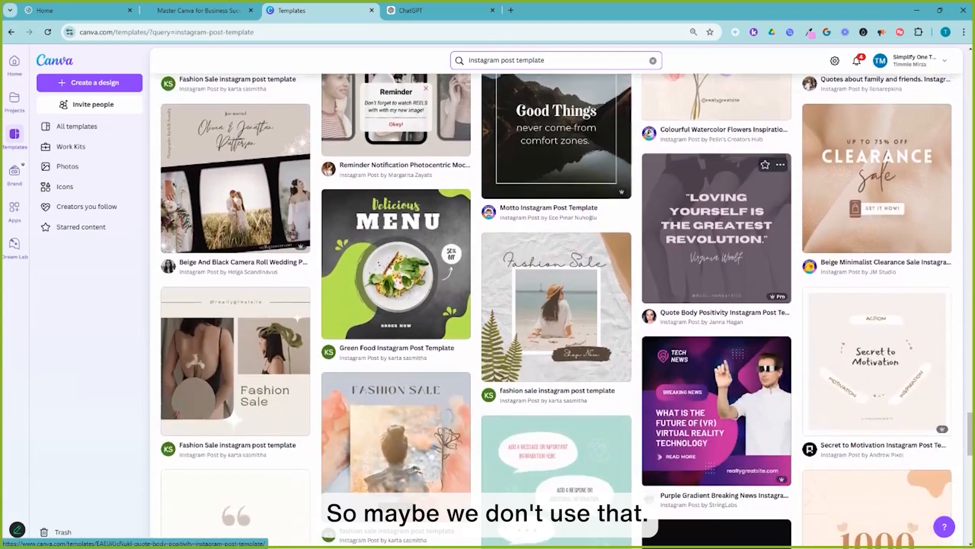
pyautogui.scroll(-8, 716, 229)
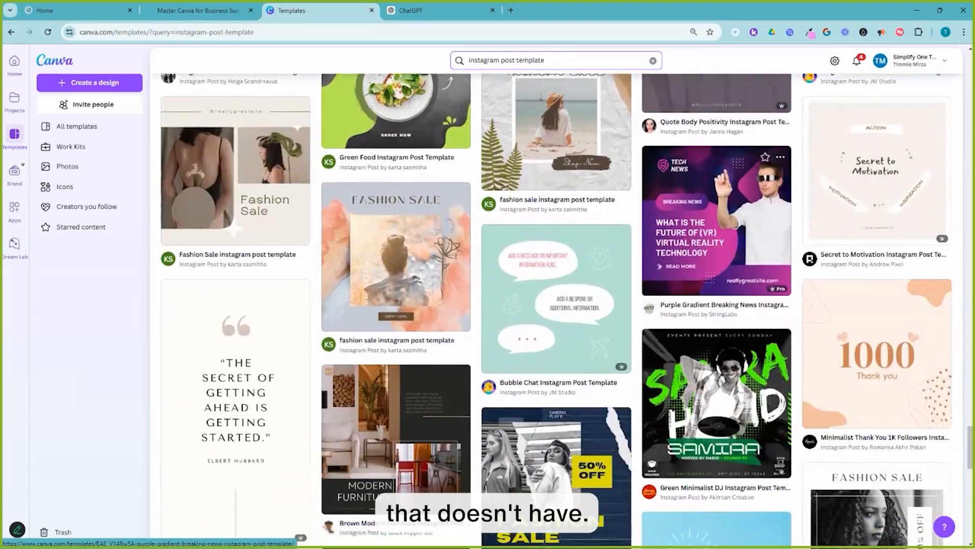
pyautogui.scroll(-10, 716, 229)
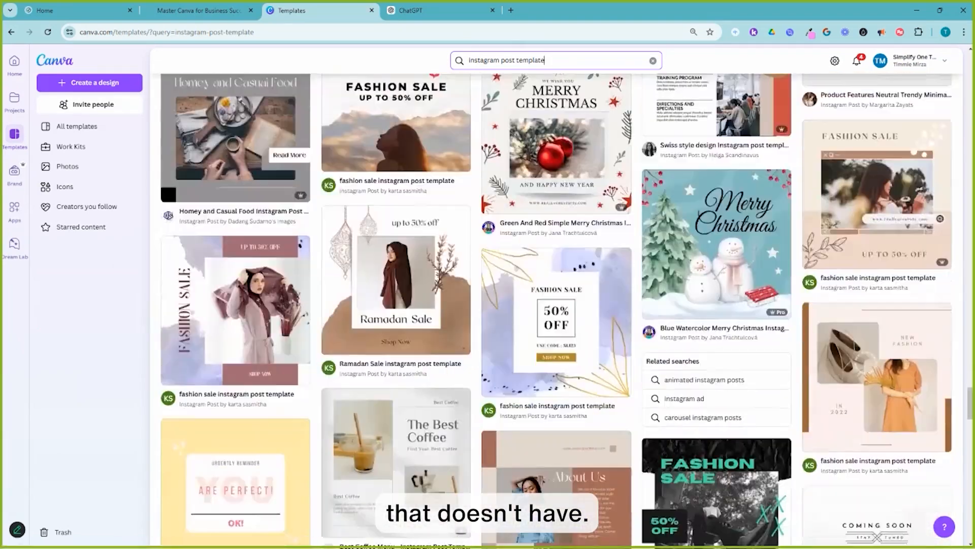
# Scroll further through the template results and open the November autumn inspirational quote template preview.
pyautogui.scroll(-7, 716, 229)
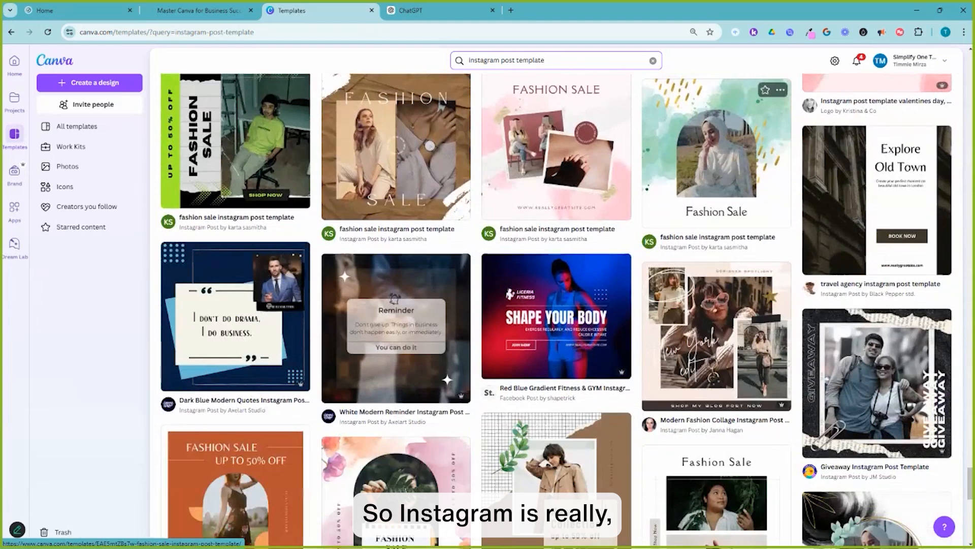
pyautogui.scroll(-3, 716, 203)
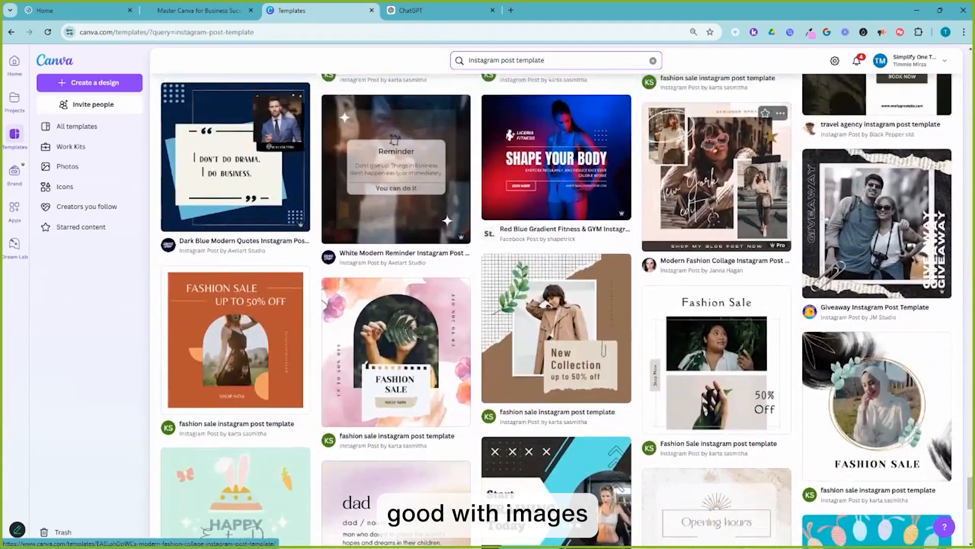
pyautogui.scroll(-5, 717, 204)
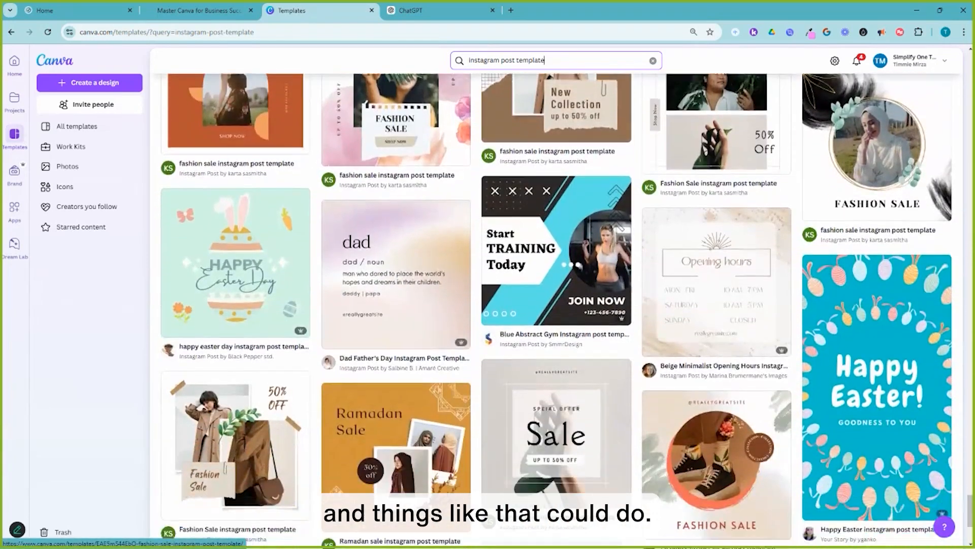
pyautogui.scroll(-3, 717, 203)
pyautogui.scroll(-2, 716, 203)
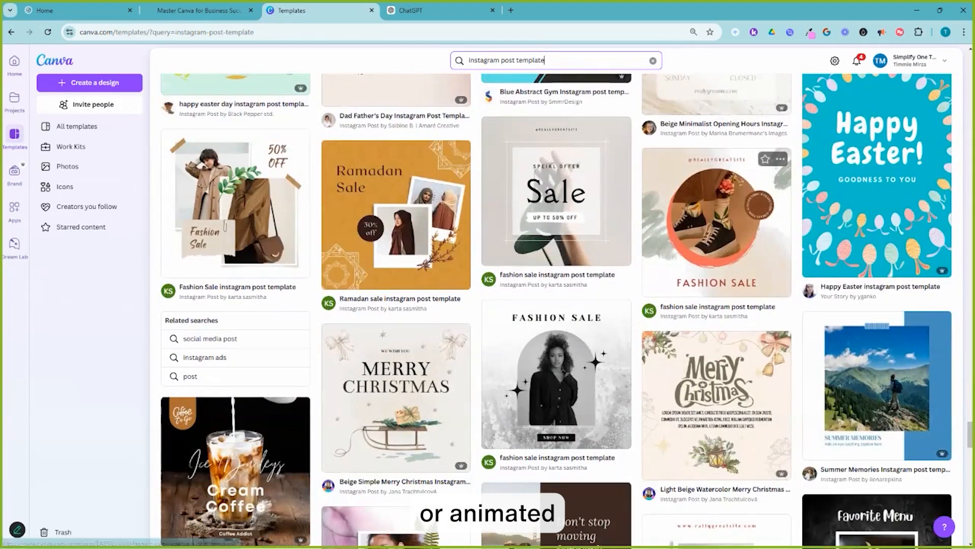
pyautogui.scroll(-6, 716, 167)
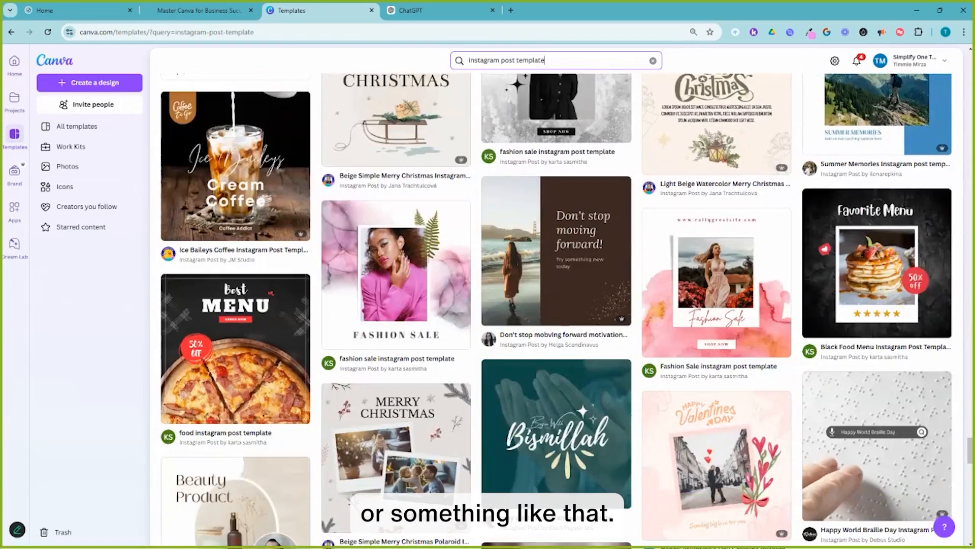
pyautogui.scroll(-1, 556, 204)
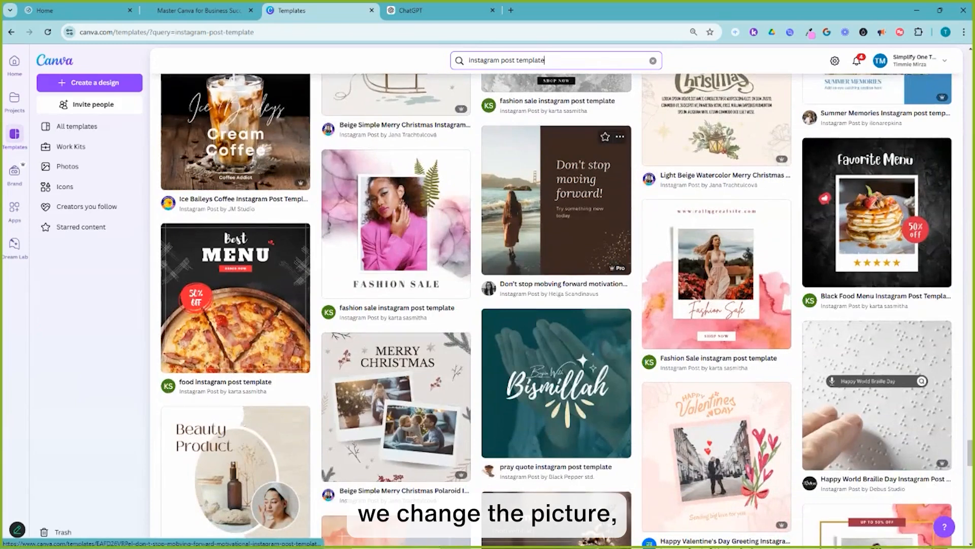
pyautogui.scroll(-5, 556, 228)
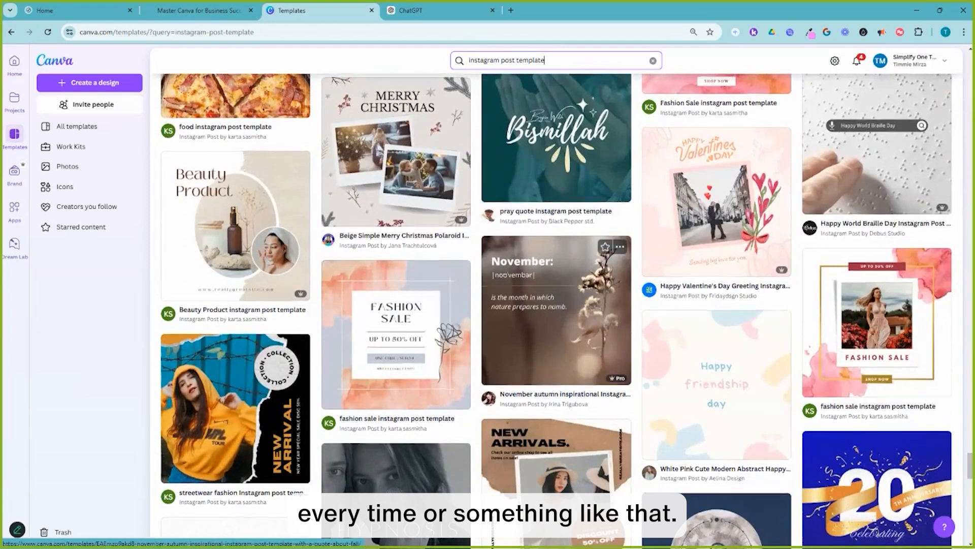
pyautogui.scroll(-1, 556, 229)
pyautogui.scroll(1, 556, 228)
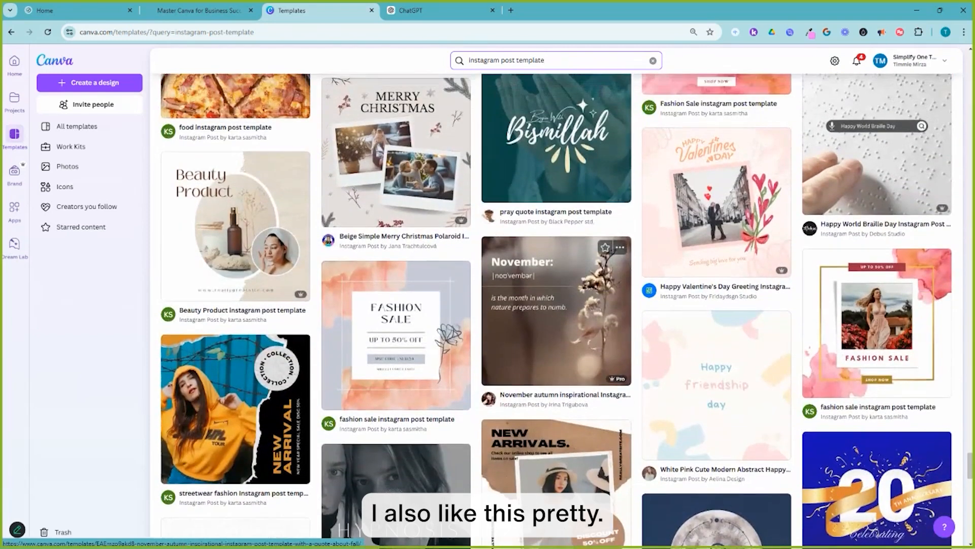
pyautogui.click(556, 310)
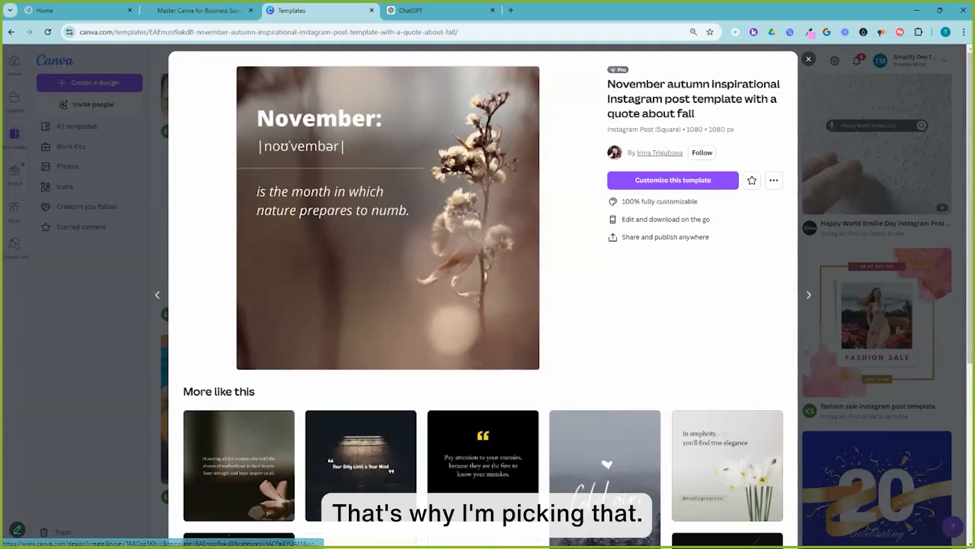
# Look over similar quote templates, then customize the November autumn inspirational template in the editor.
pyautogui.scroll(-2, 482, 295)
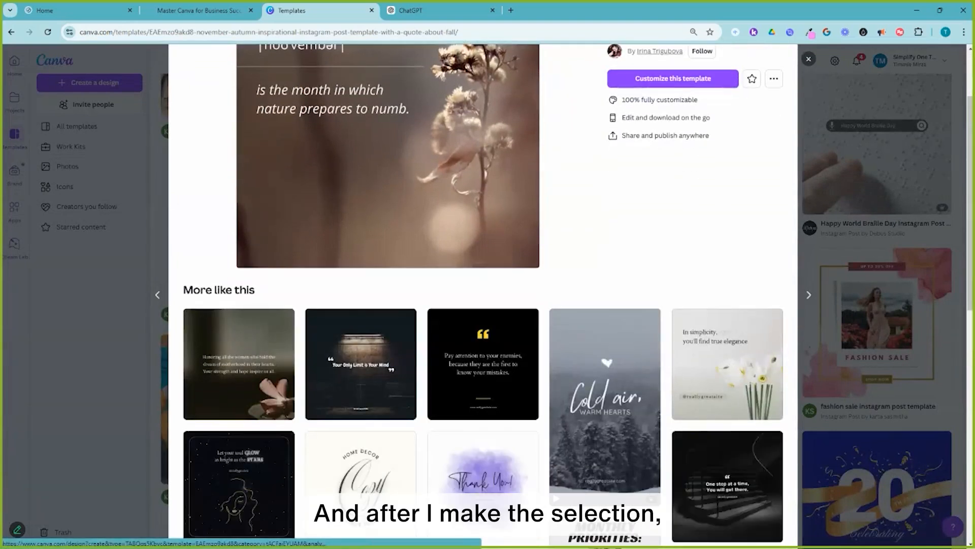
pyautogui.scroll(-1, 559, 330)
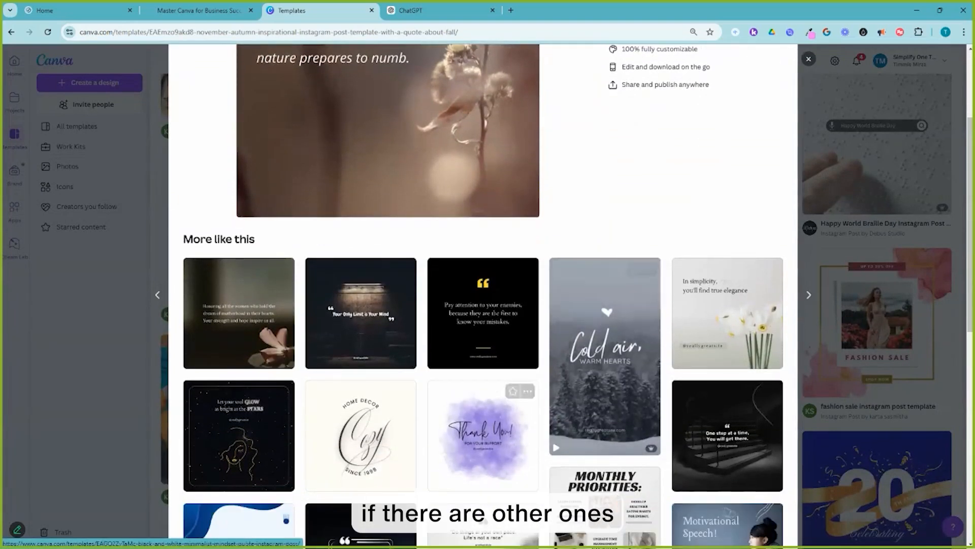
pyautogui.scroll(-1, 605, 447)
pyautogui.scroll(-3, 605, 447)
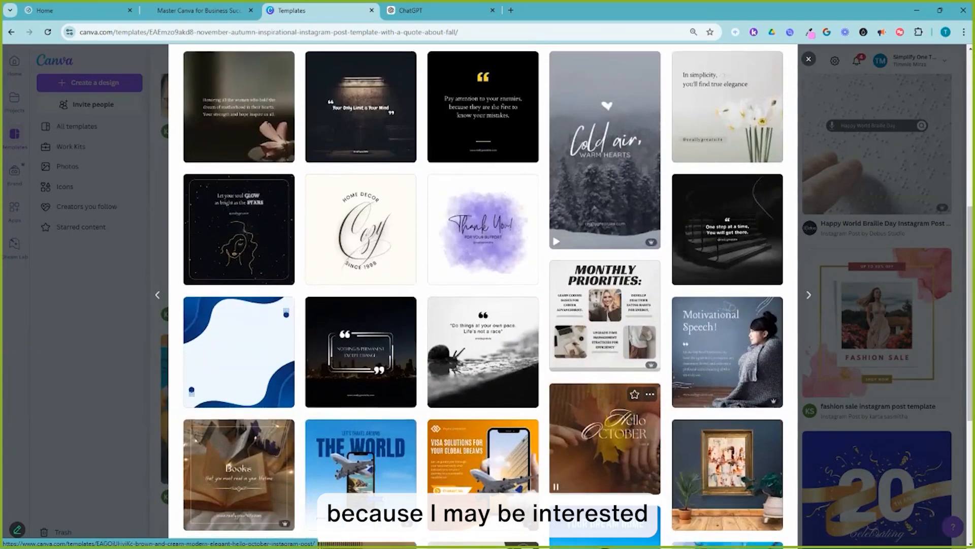
pyautogui.scroll(-1, 628, 422)
pyautogui.scroll(5, 628, 422)
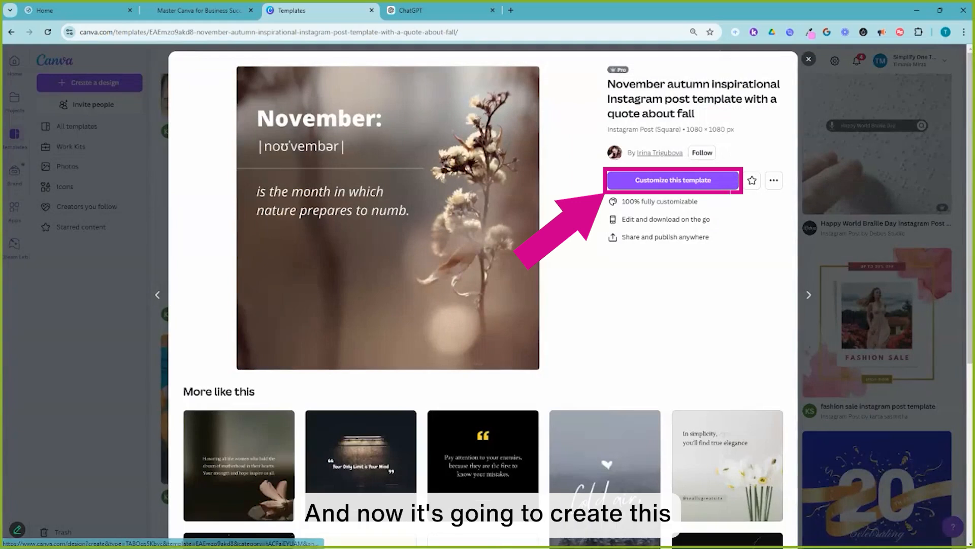
pyautogui.click(673, 180)
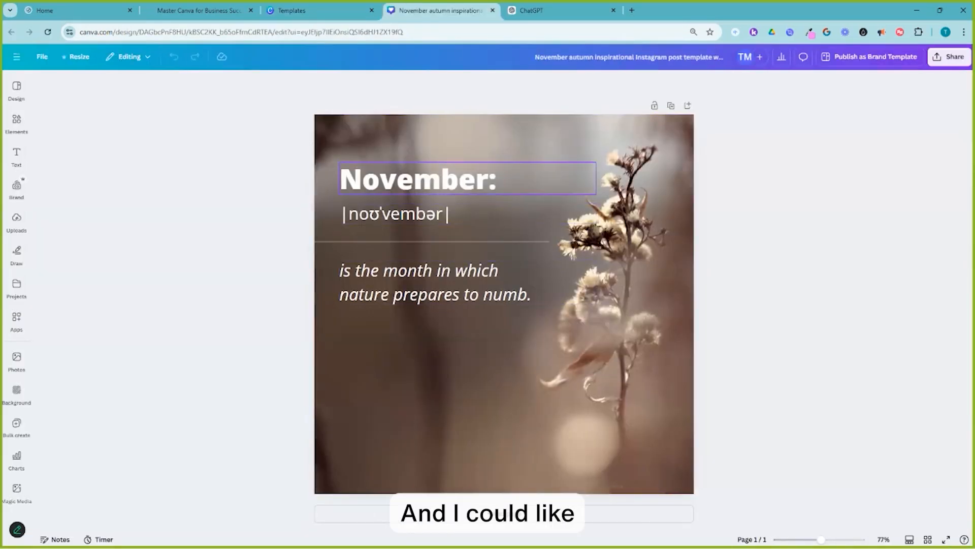
# Delete the November: heading and the phonetic pronunciation line from the design.
pyautogui.click(417, 180)
pyautogui.click(418, 179)
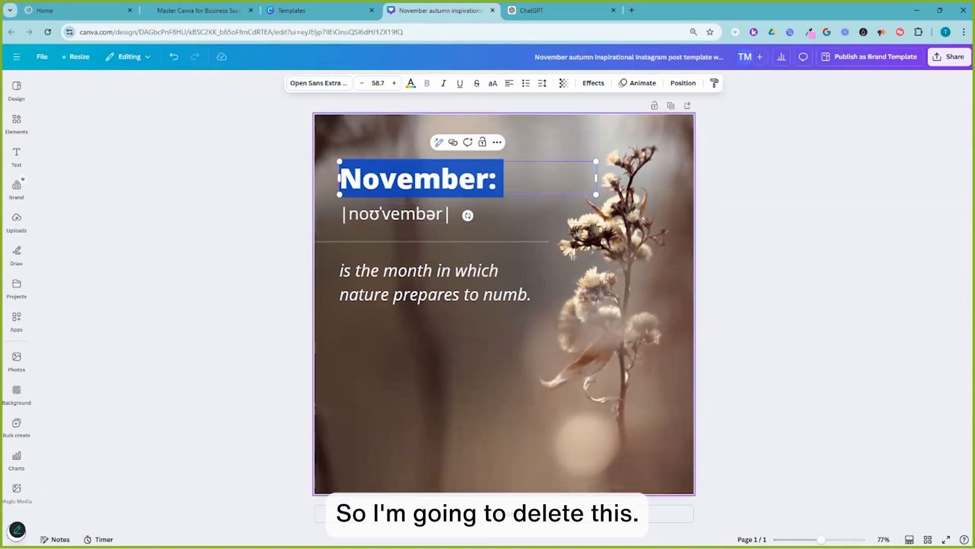
pyautogui.press('Escape')
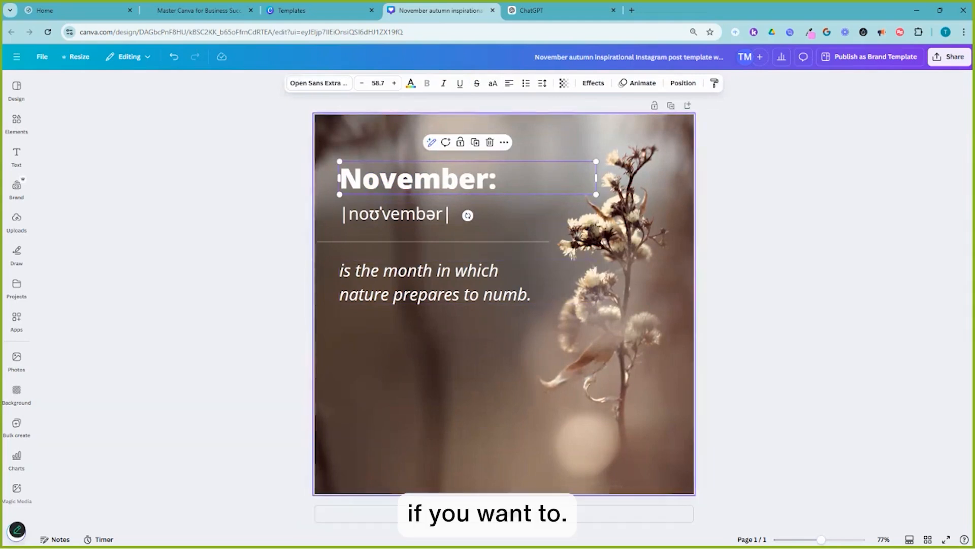
pyautogui.click(752, 244)
pyautogui.click(457, 179)
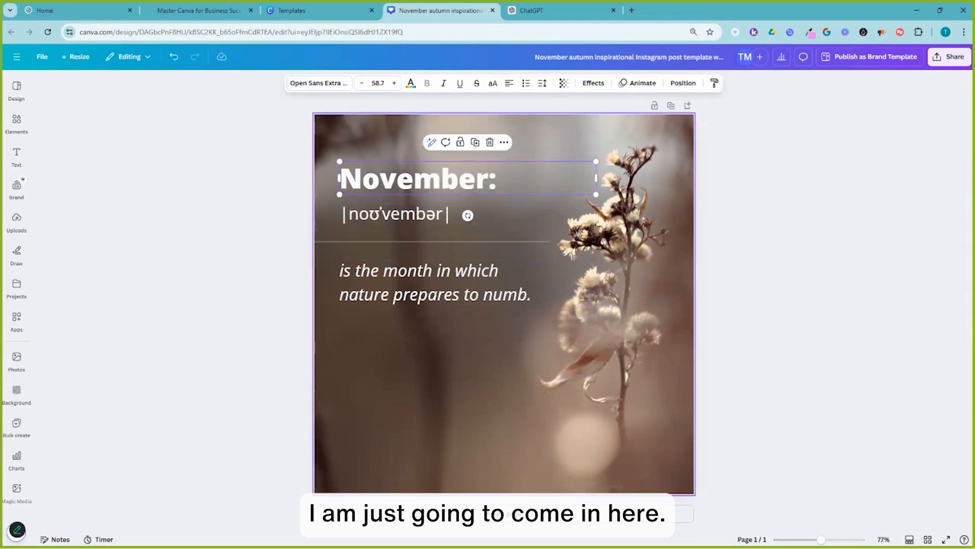
pyautogui.press('Delete')
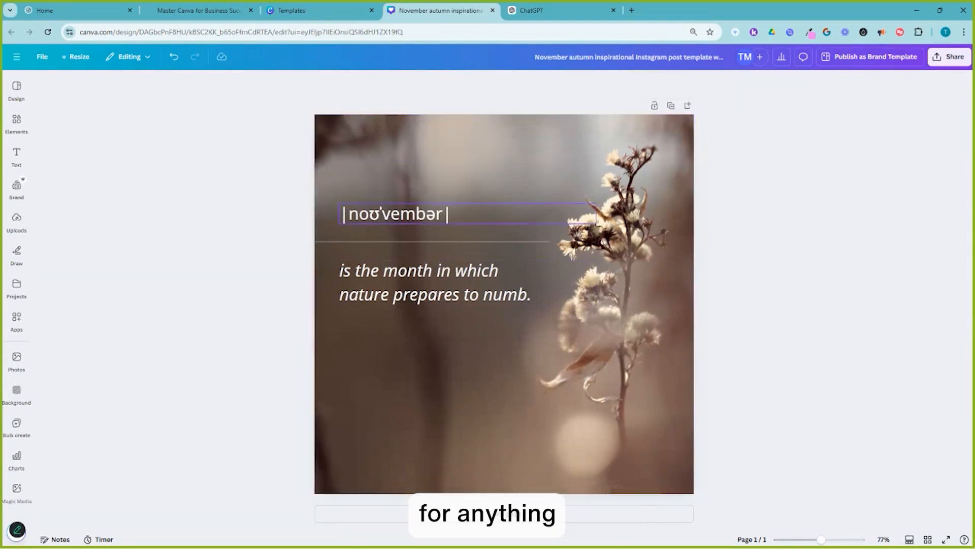
pyautogui.click(427, 213)
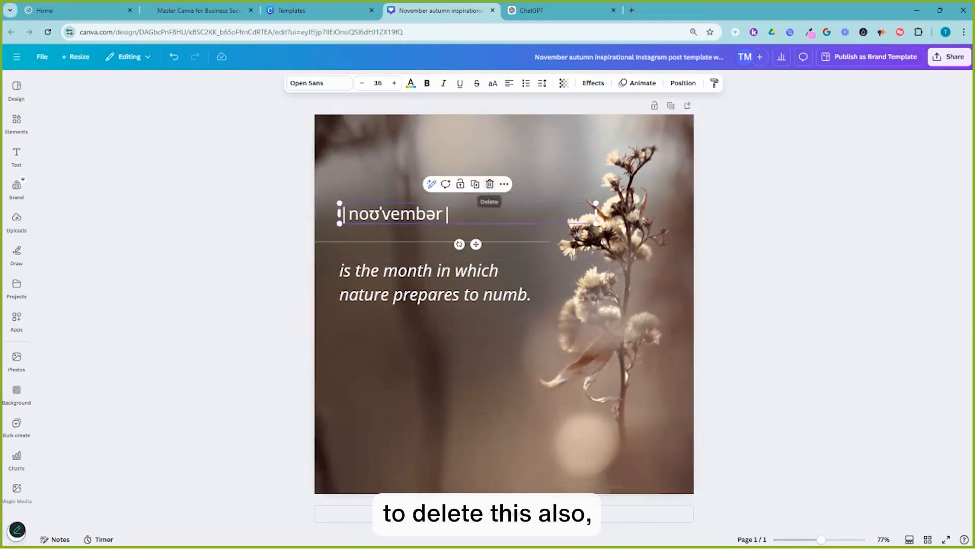
pyautogui.click(489, 184)
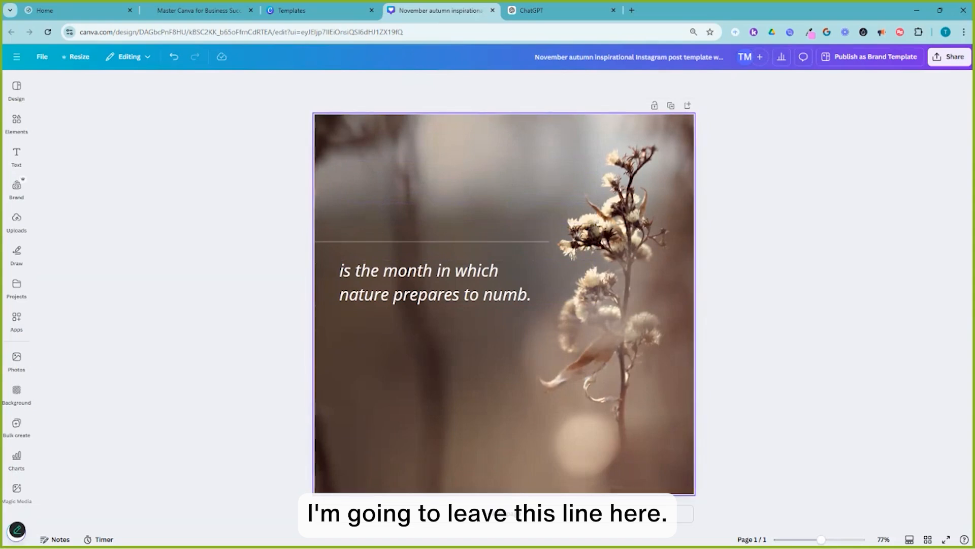
# Replace the body text with the placeholder Quotes and narrow its text box slightly.
pyautogui.click(467, 282)
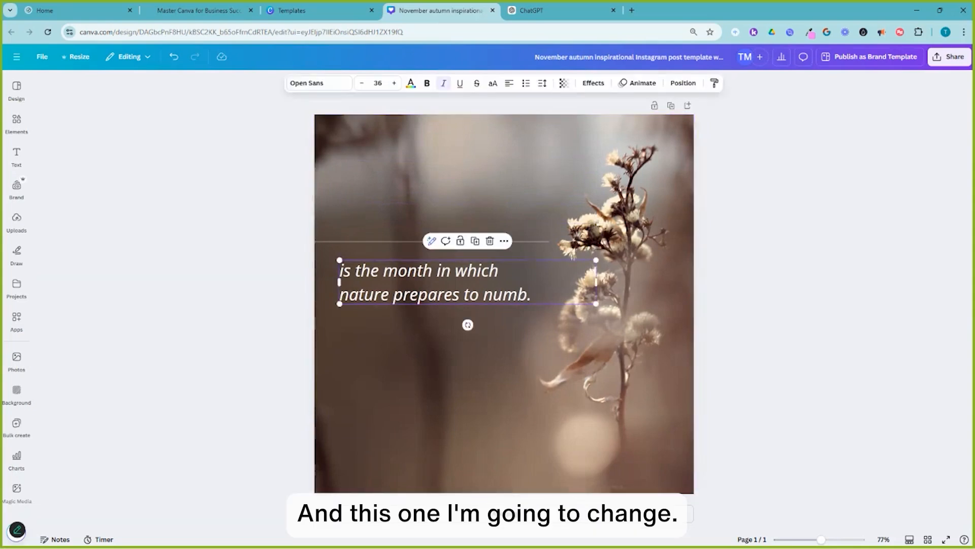
pyautogui.doubleClick(467, 282)
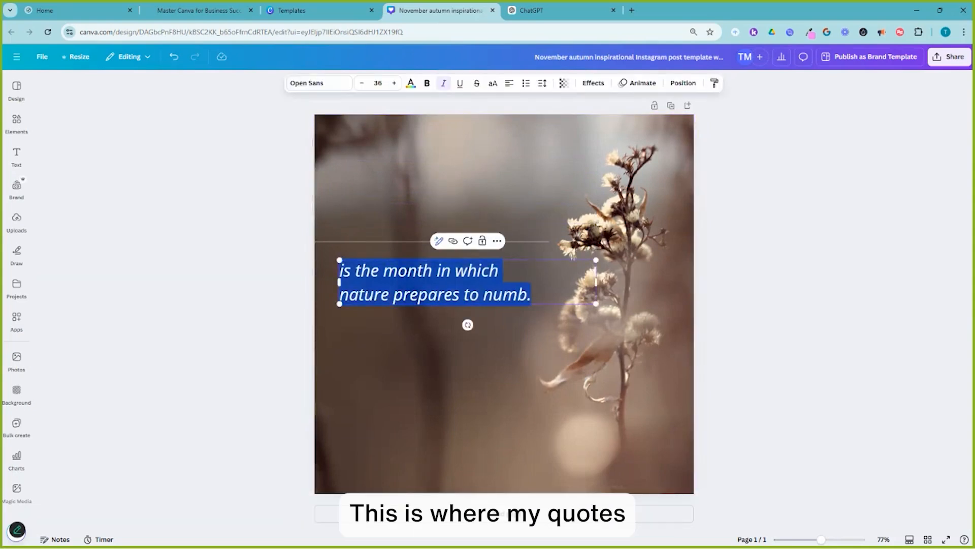
pyautogui.press('BackSpace')
pyautogui.write('Quotes')
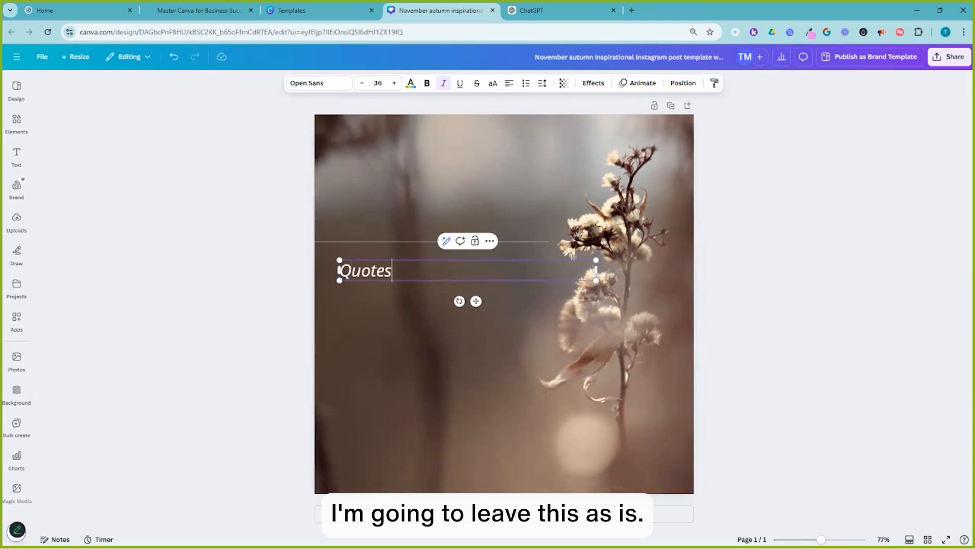
pyautogui.moveTo(597, 269); pyautogui.dragTo(574, 270)
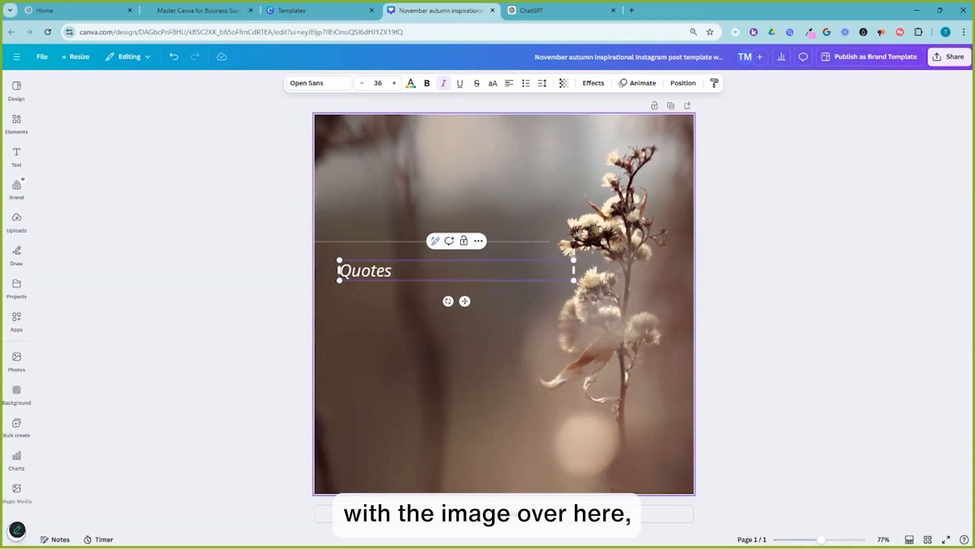
pyautogui.moveTo(573, 270); pyautogui.dragTo(558, 269)
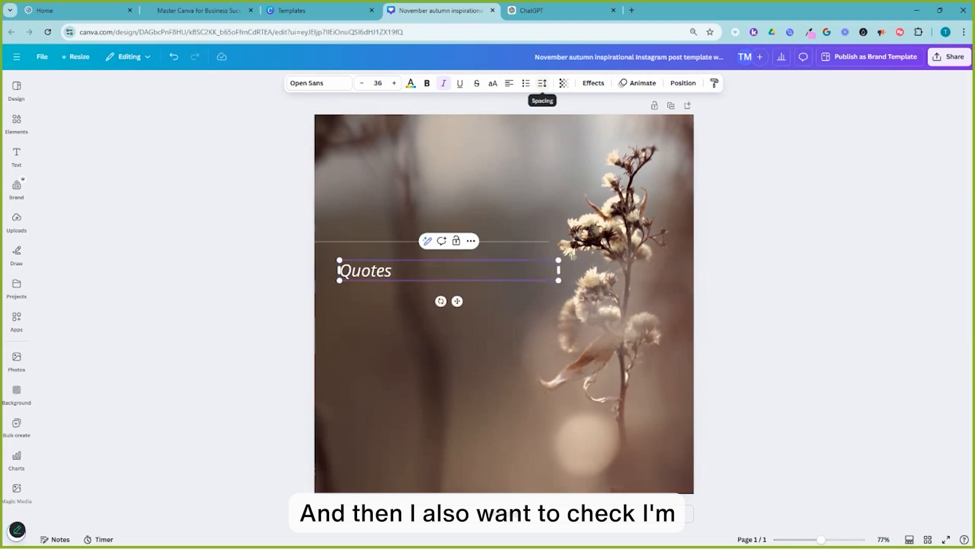
# Try anchoring the Quotes text box to the top in the spacing options, then revert to the original anchor.
pyautogui.click(542, 83)
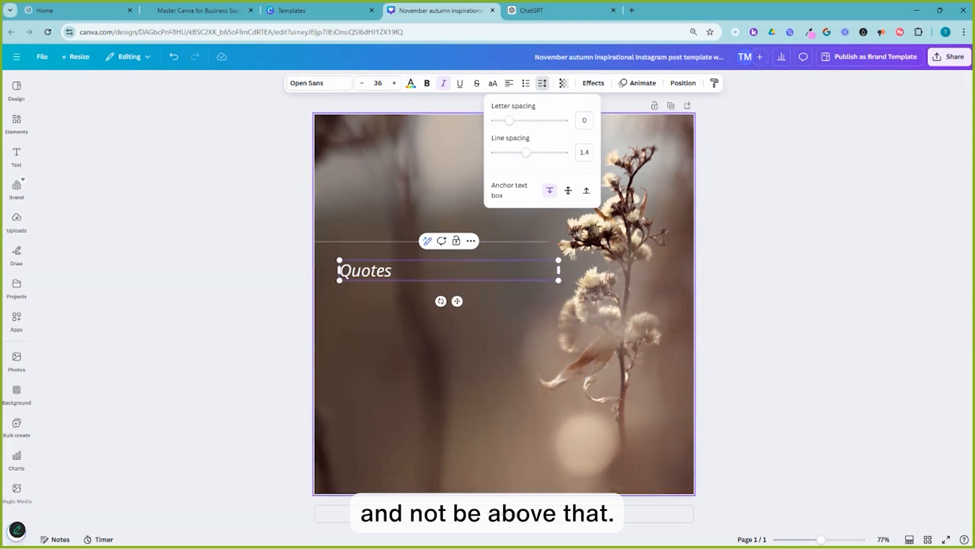
pyautogui.click(586, 190)
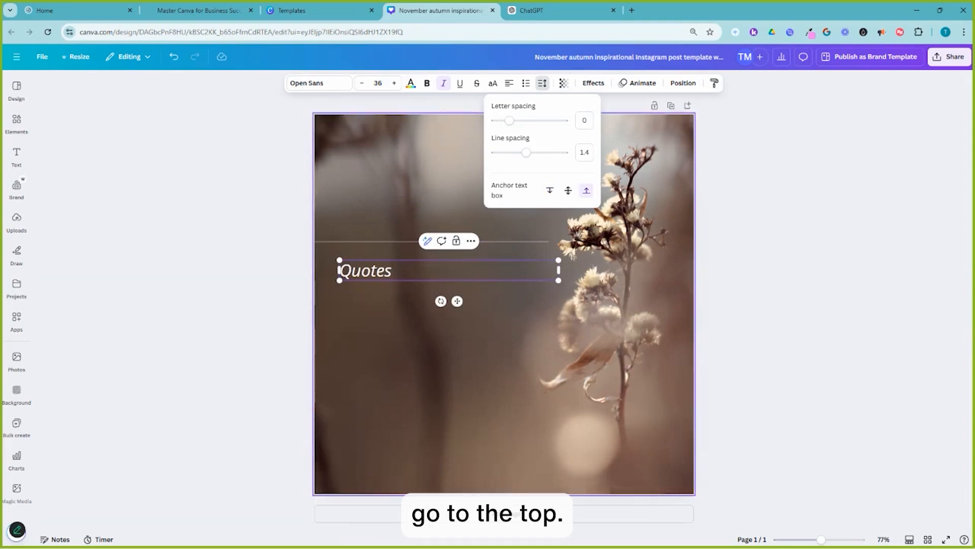
pyautogui.click(549, 190)
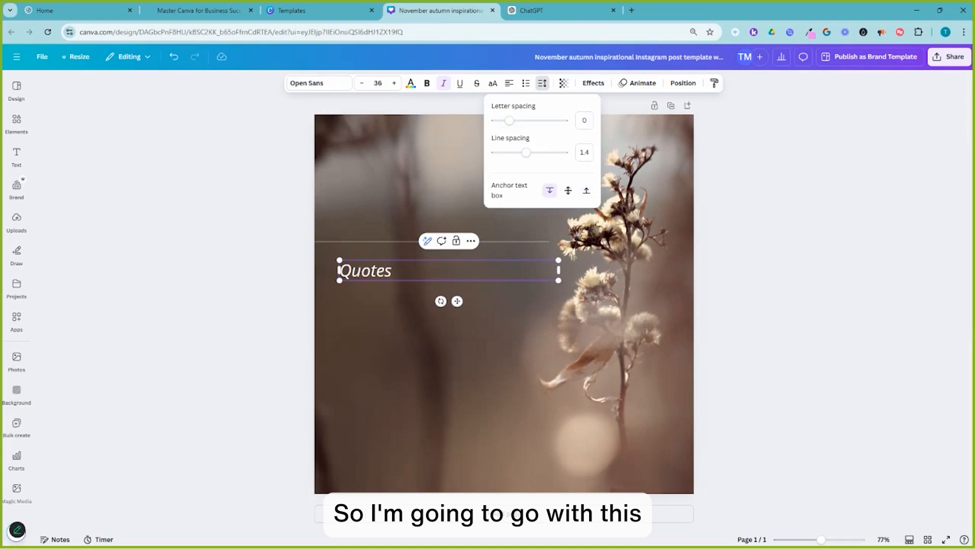
pyautogui.click(543, 83)
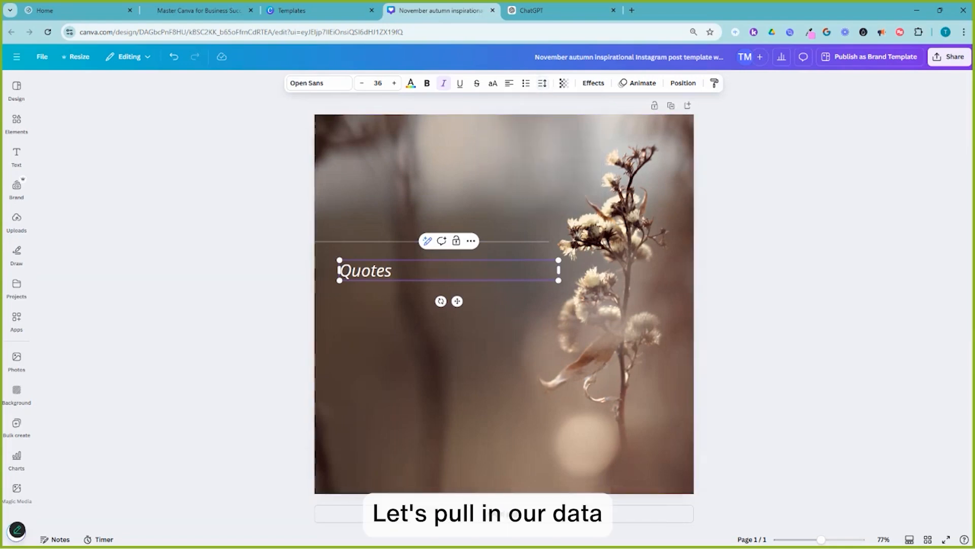
pyautogui.press('Escape')
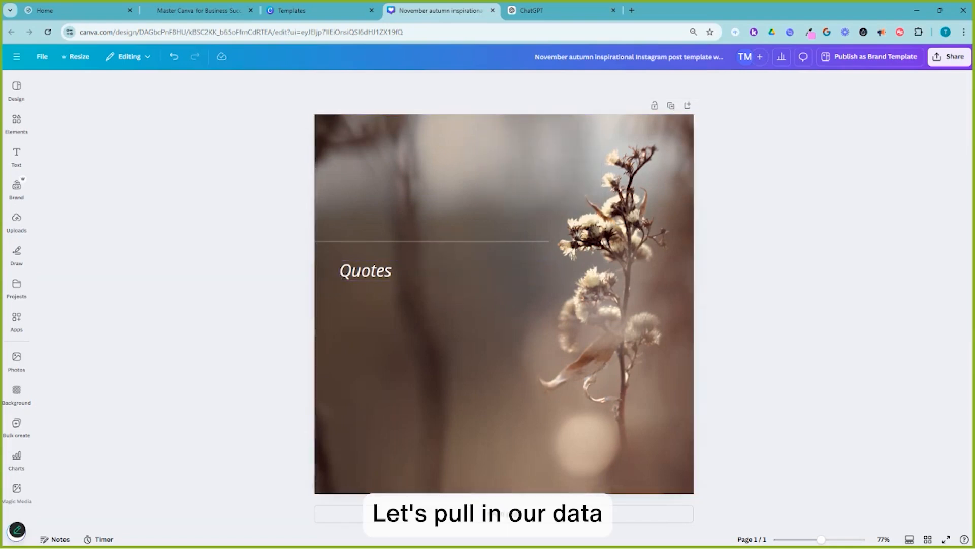
# Rename the design to 60 day productivity motivational quotes.
pyautogui.click(661, 57)
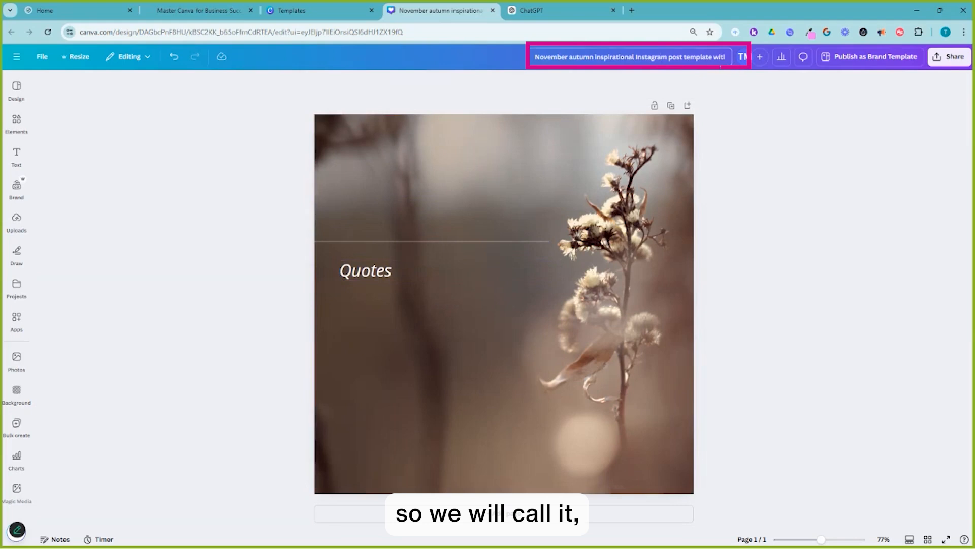
pyautogui.hotkey('ctrl', 'a')
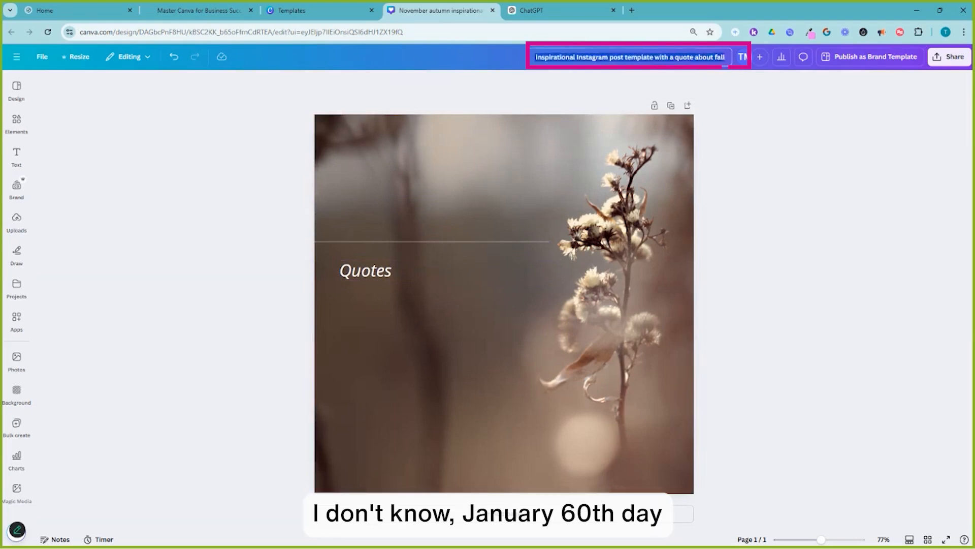
pyautogui.write('60 day pro')
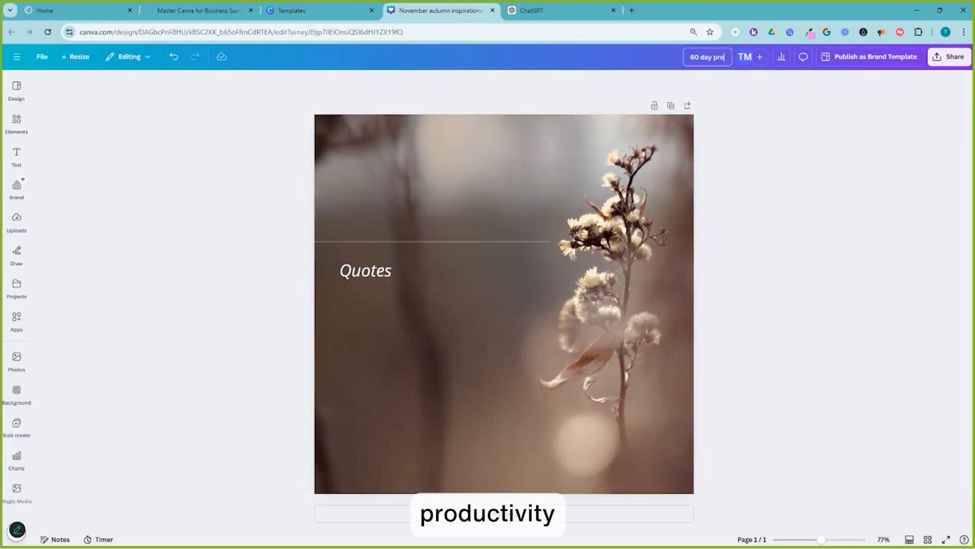
pyautogui.write('ductivity motivationa')
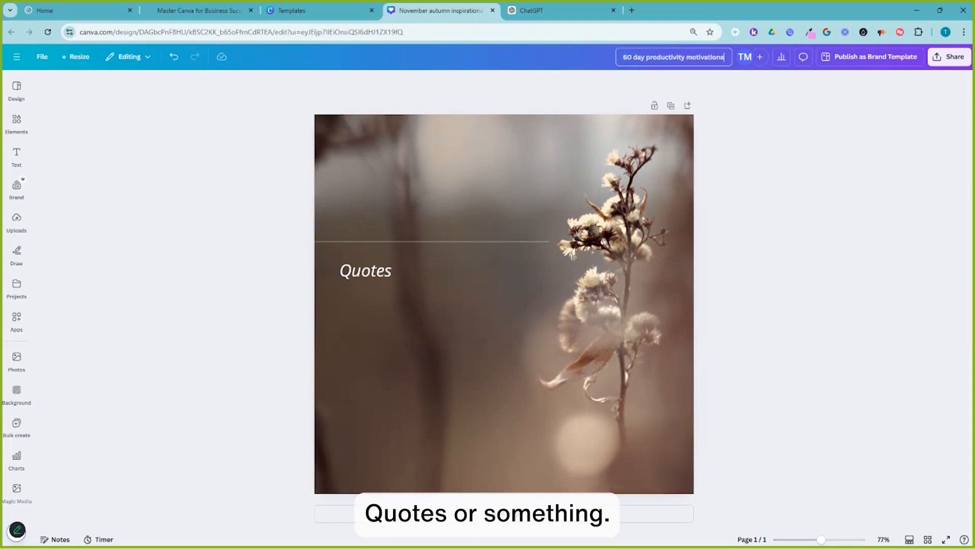
pyautogui.write('l quoe')
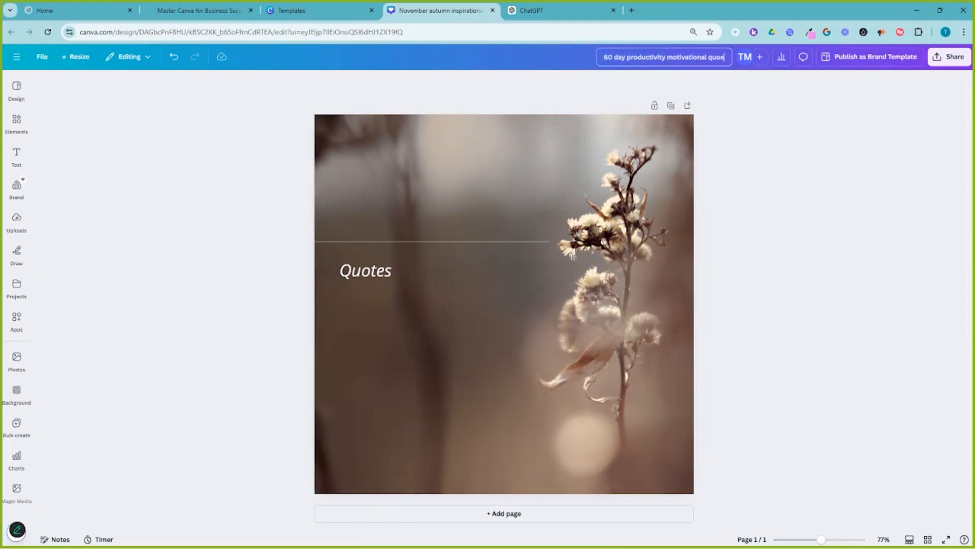
pyautogui.press('BackSpace')
pyautogui.write('tes')
pyautogui.press('Return')
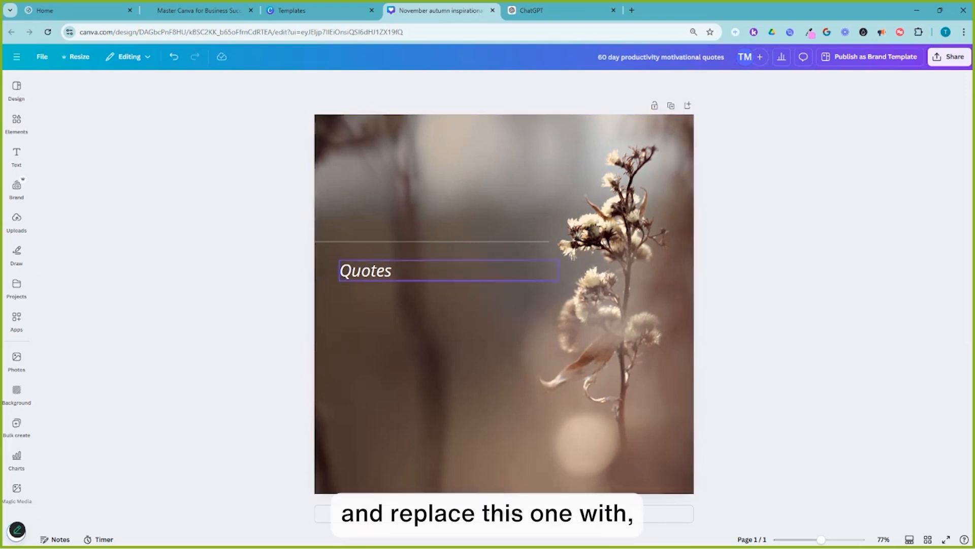
# Switch to the quotes spreadsheet to review it, then return to the design and reselect the Quotes text box.
pyautogui.click(418, 271)
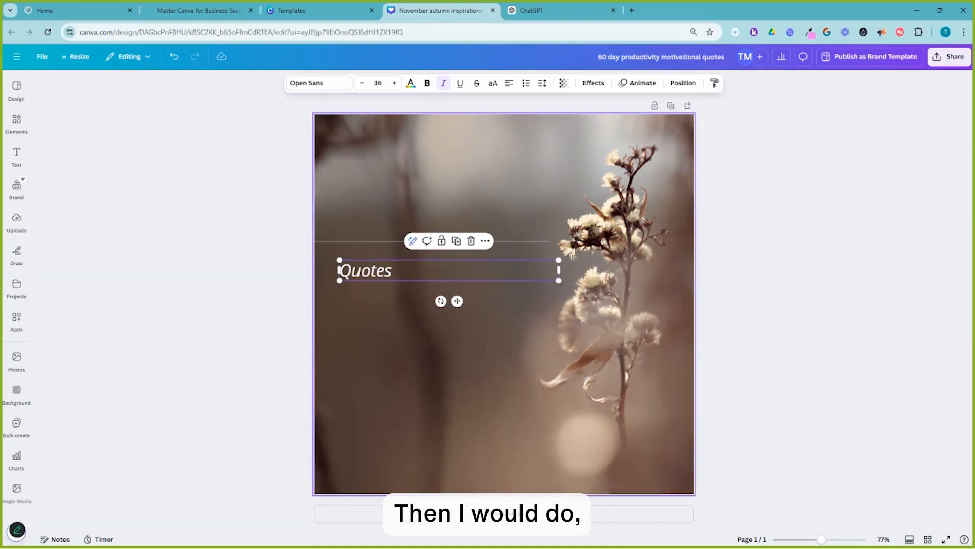
pyautogui.hotkey('alt', 'Tab')
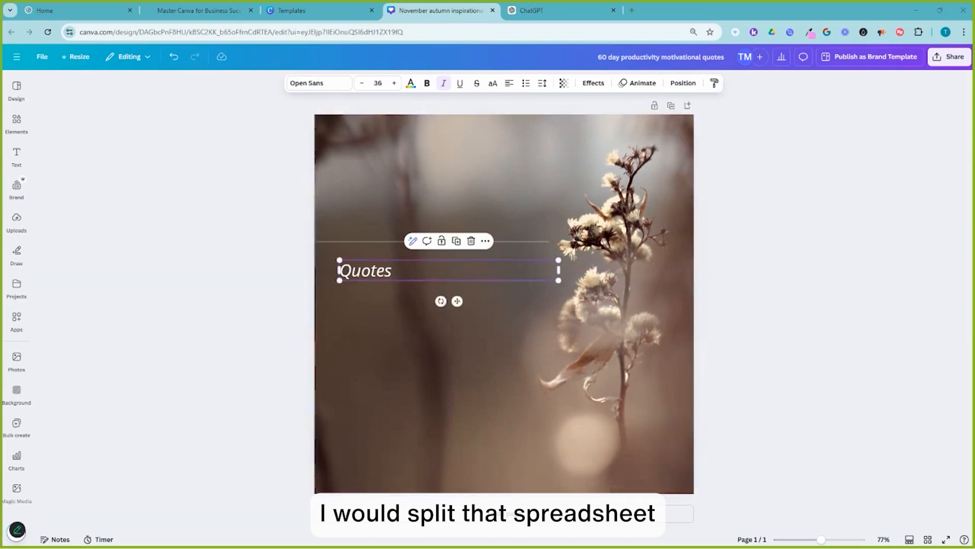
pyautogui.hotkey('alt', 'Tab')
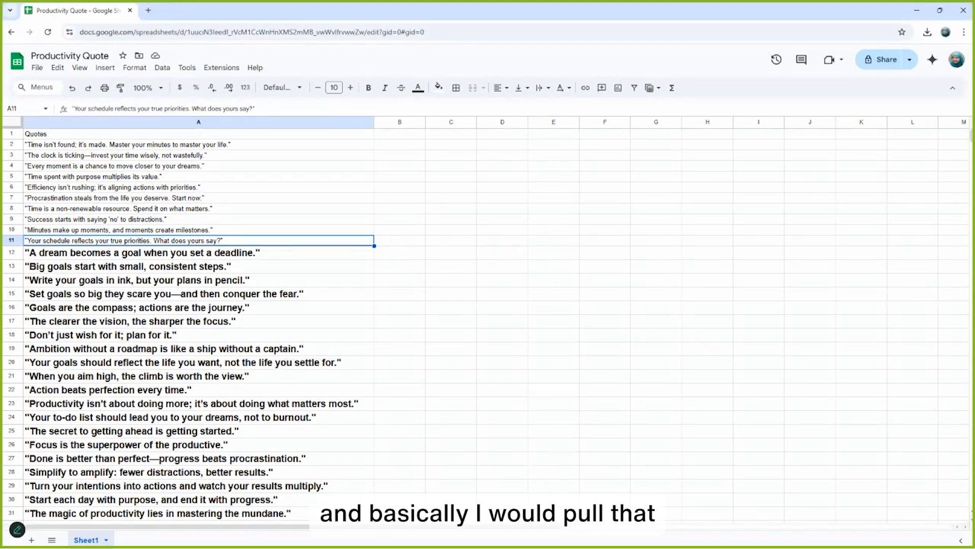
pyautogui.hotkey('alt', 'Tab')
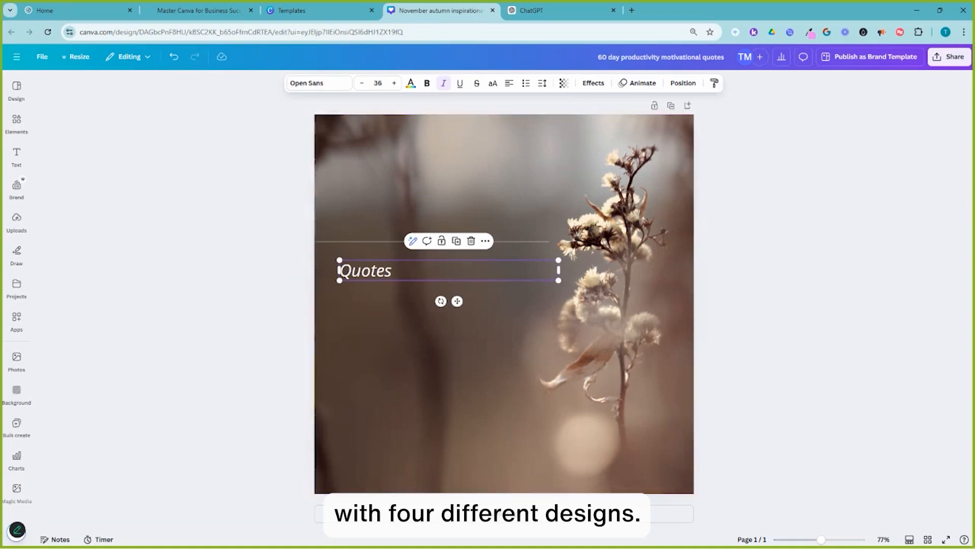
pyautogui.click(457, 350)
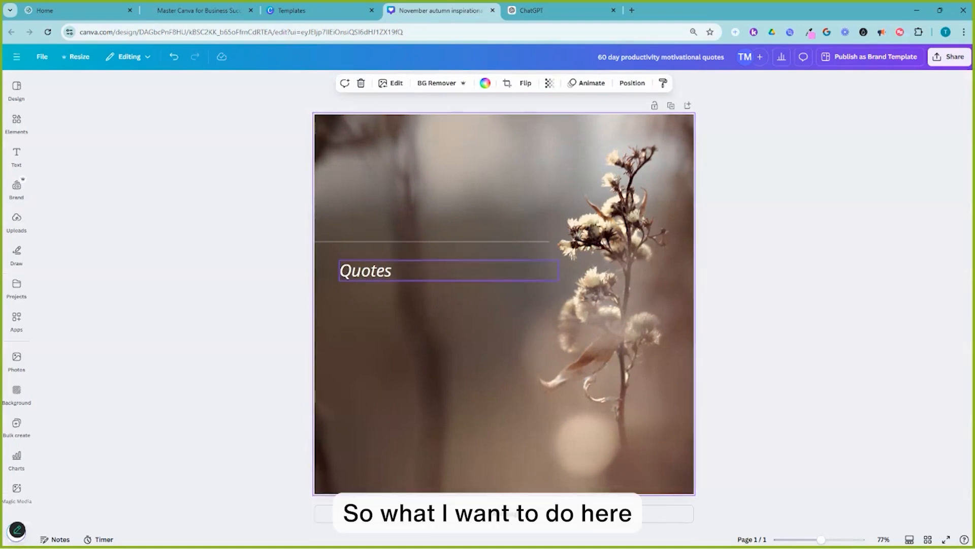
pyautogui.click(450, 270)
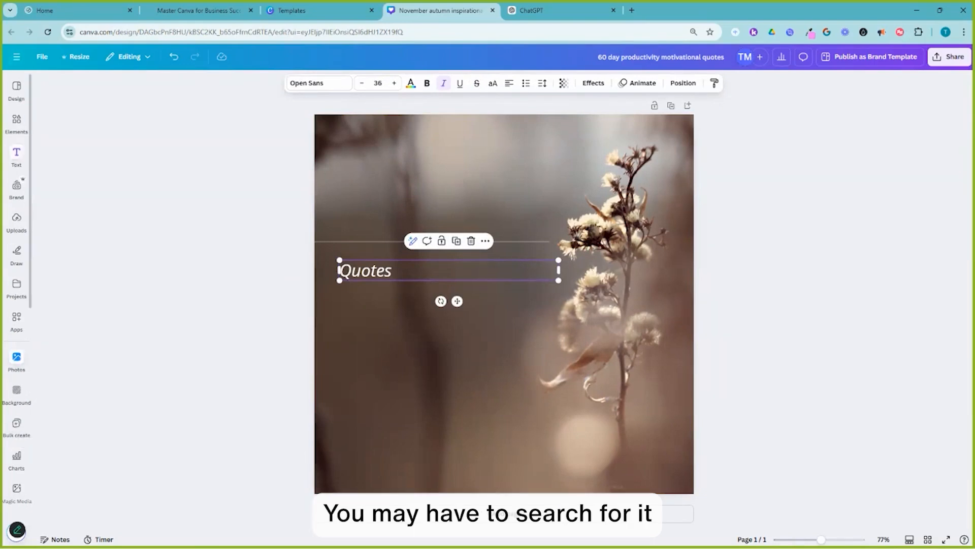
# Open Bulk create and upload the Productivity Quote - Sheet1.csv file as the data source.
pyautogui.click(16, 284)
pyautogui.moveTo(16, 320)
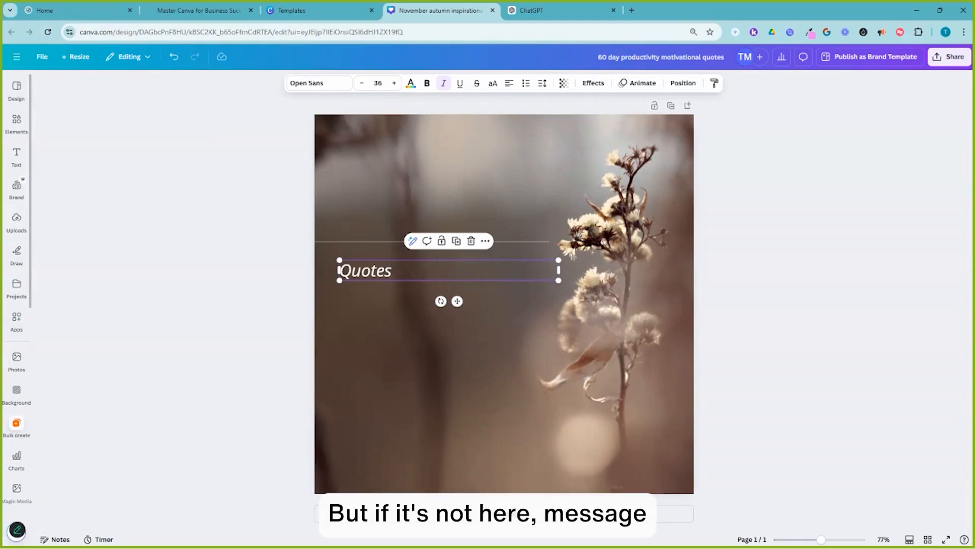
pyautogui.click(16, 422)
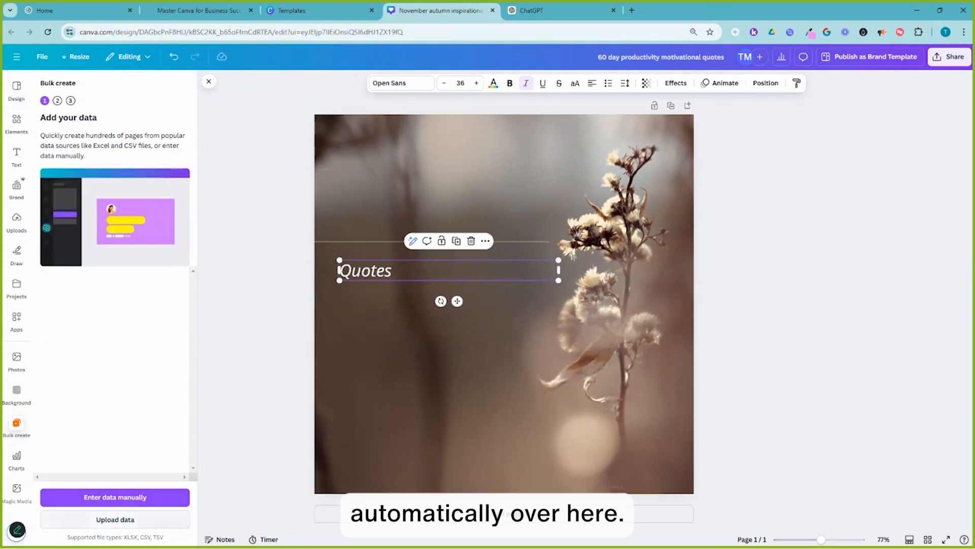
pyautogui.click(115, 519)
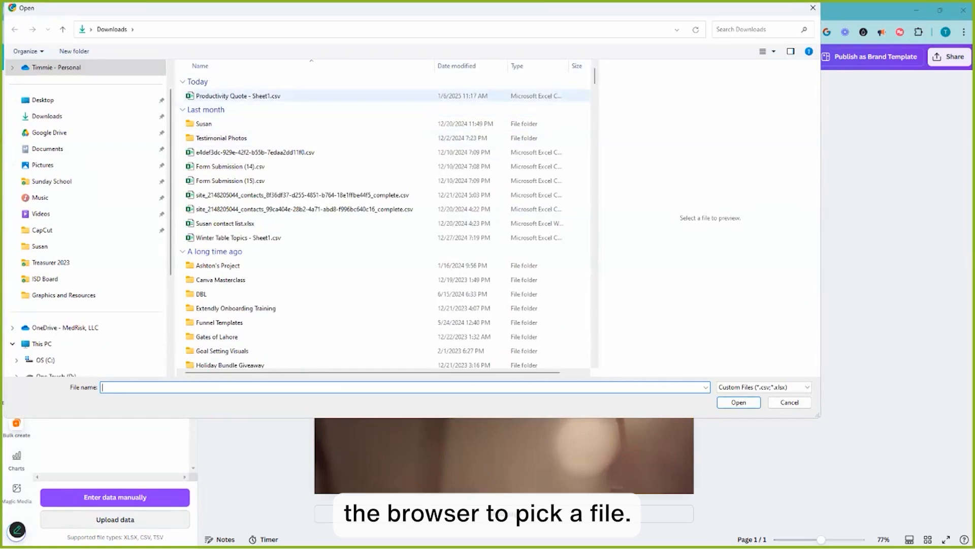
pyautogui.click(237, 95)
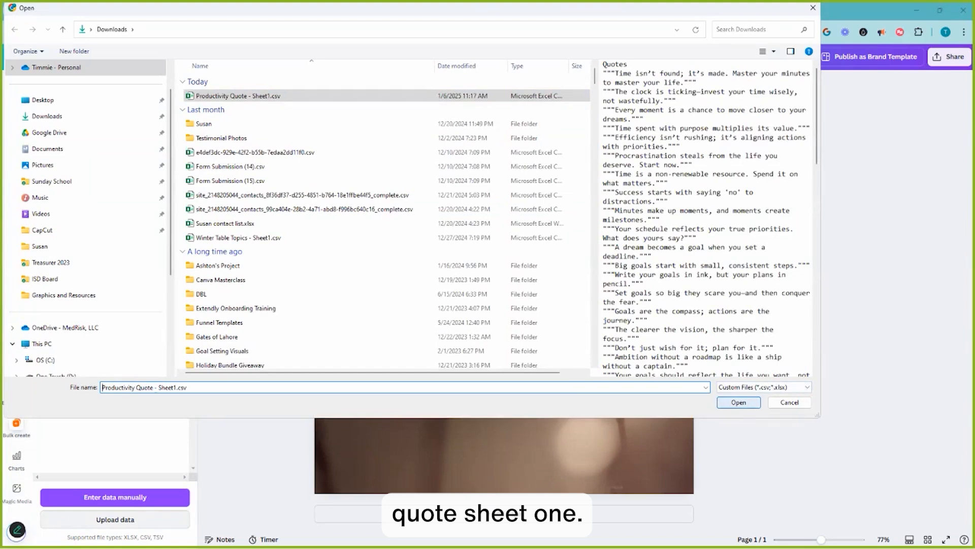
pyautogui.click(739, 402)
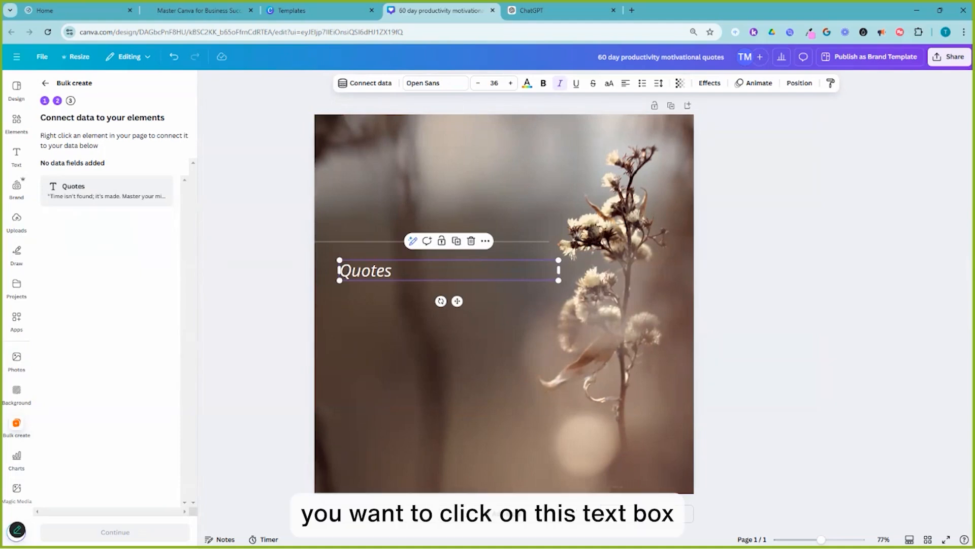
# Connect the Quotes text box to the Quotes data field.
pyautogui.click(376, 270)
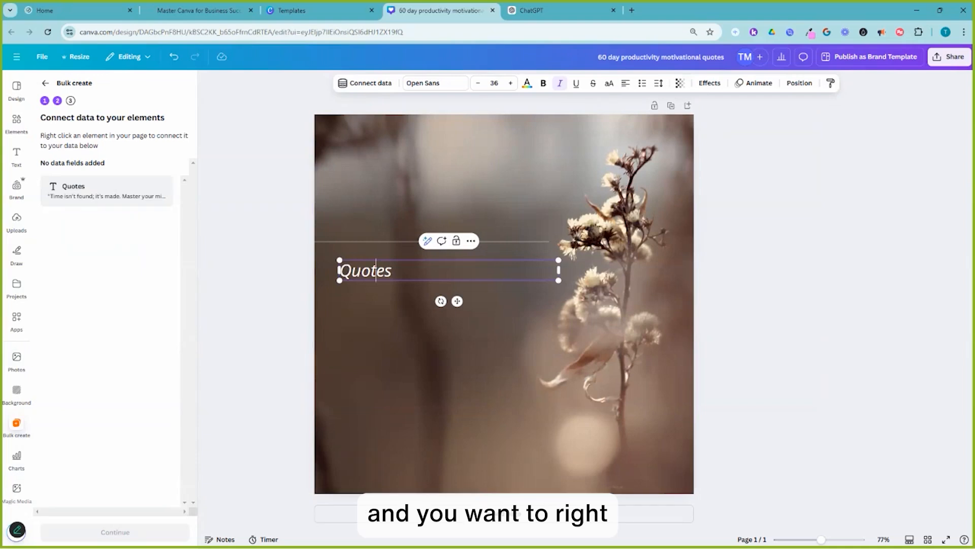
pyautogui.rightClick(376, 273)
pyautogui.press('Escape')
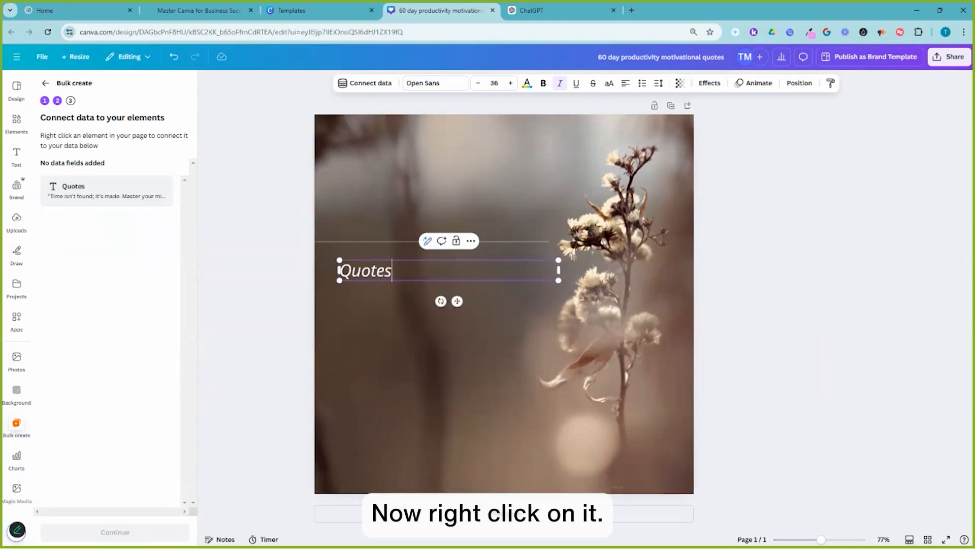
pyautogui.click(457, 346)
pyautogui.click(371, 270)
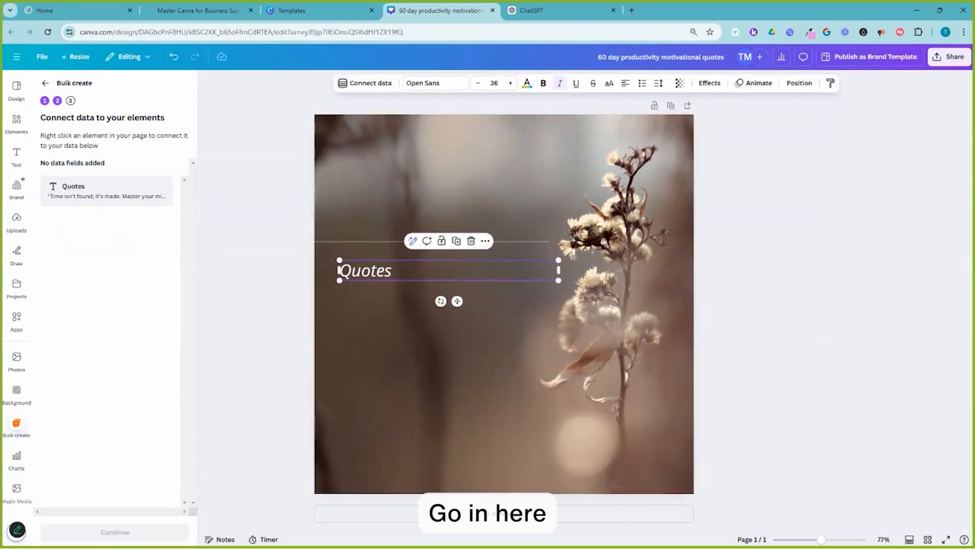
pyautogui.click(486, 241)
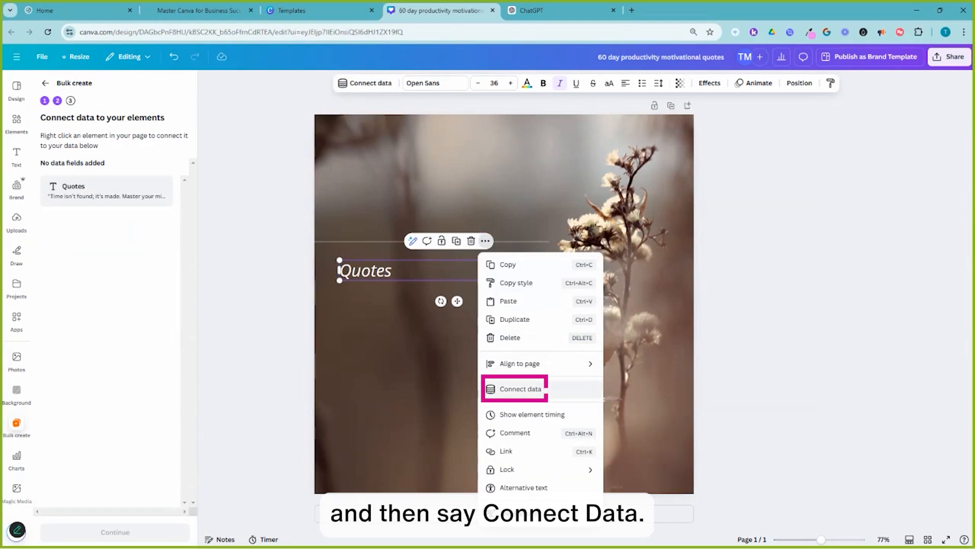
pyautogui.click(521, 390)
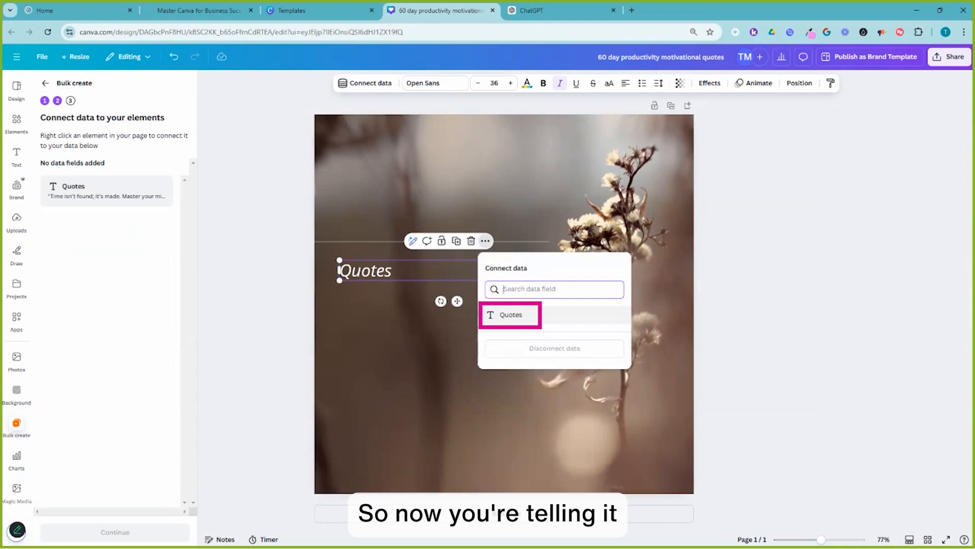
pyautogui.click(510, 314)
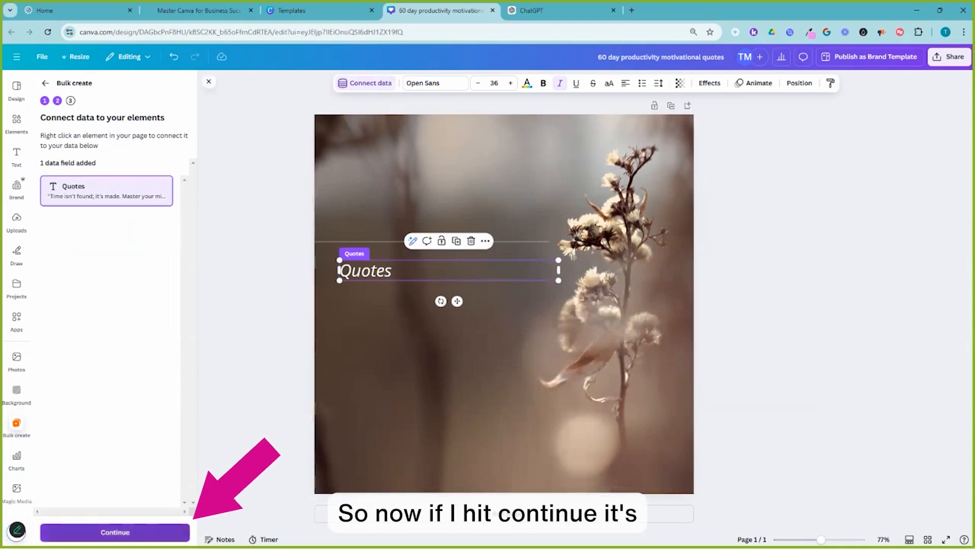
# Continue to apply the data with all rows selected and generate the 60 designs.
pyautogui.click(115, 531)
pyautogui.scroll(-7, 112, 335)
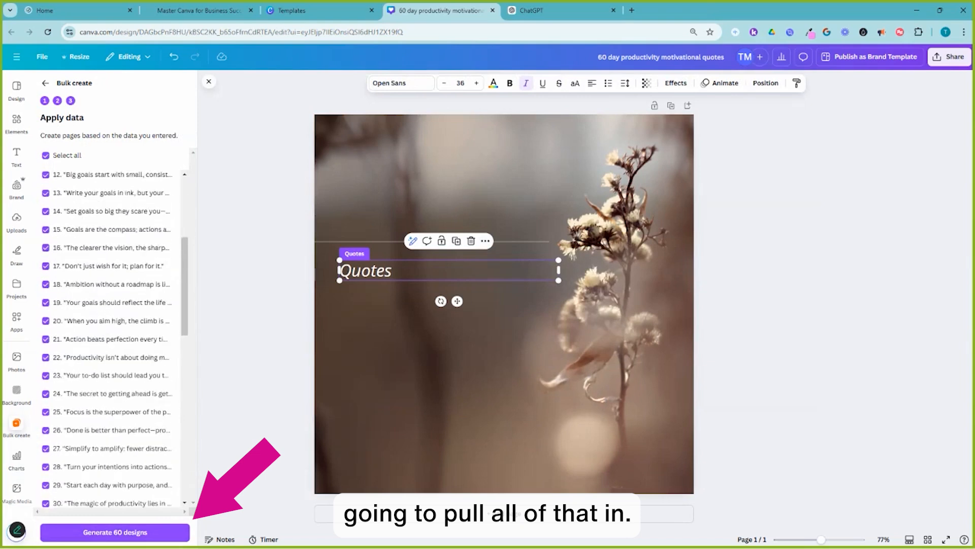
pyautogui.scroll(-8, 112, 335)
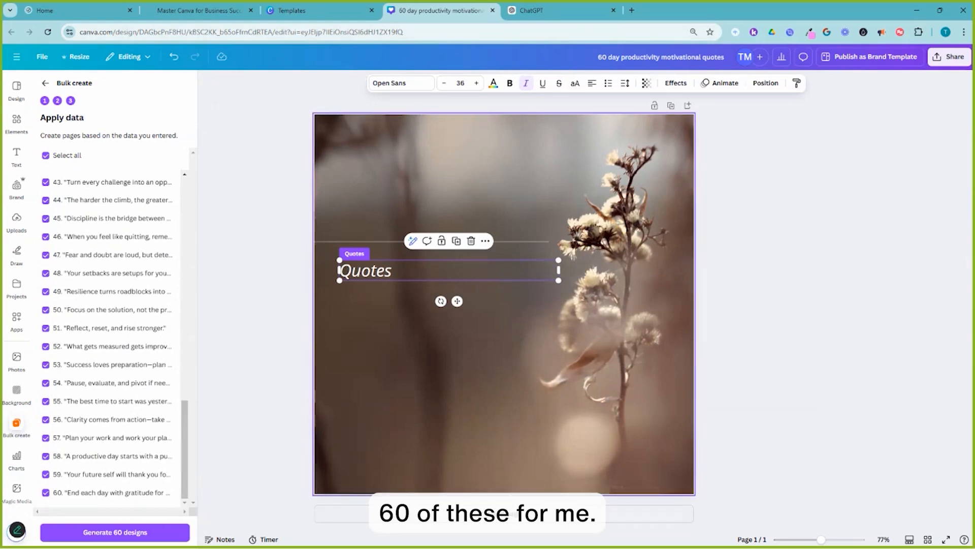
pyautogui.click(115, 532)
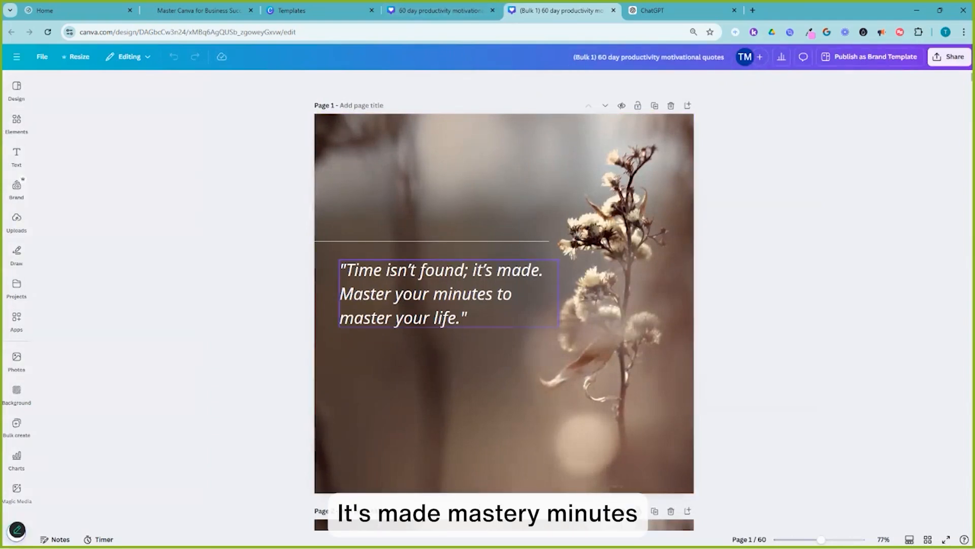
# Scroll through the generated pages to review the quote on each design.
pyautogui.scroll(-5, 504, 305)
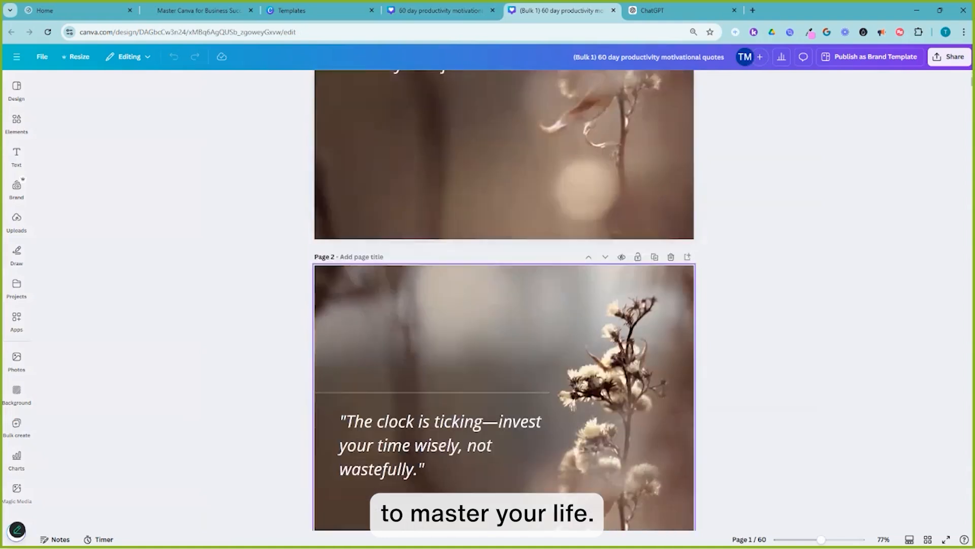
pyautogui.scroll(-1, 503, 305)
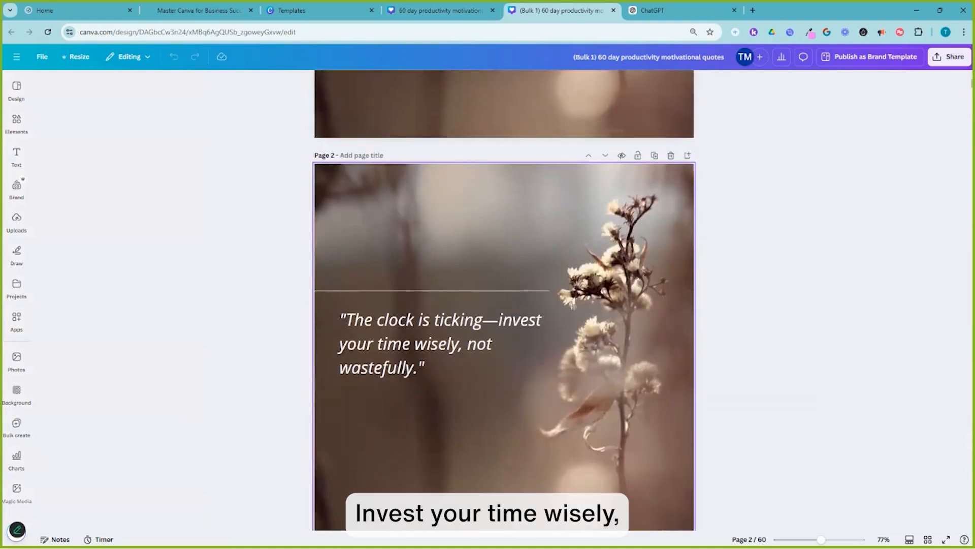
pyautogui.scroll(-7, 504, 305)
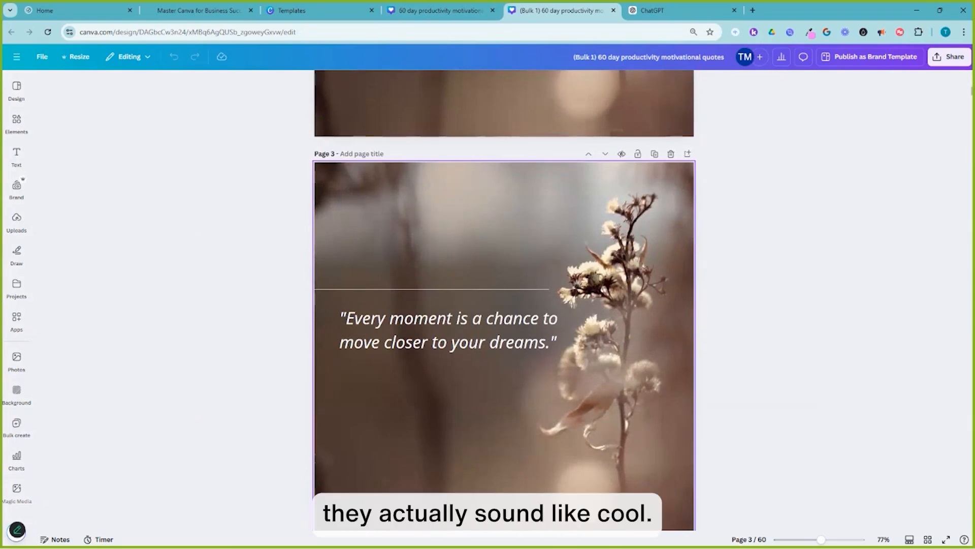
pyautogui.scroll(-8, 504, 299)
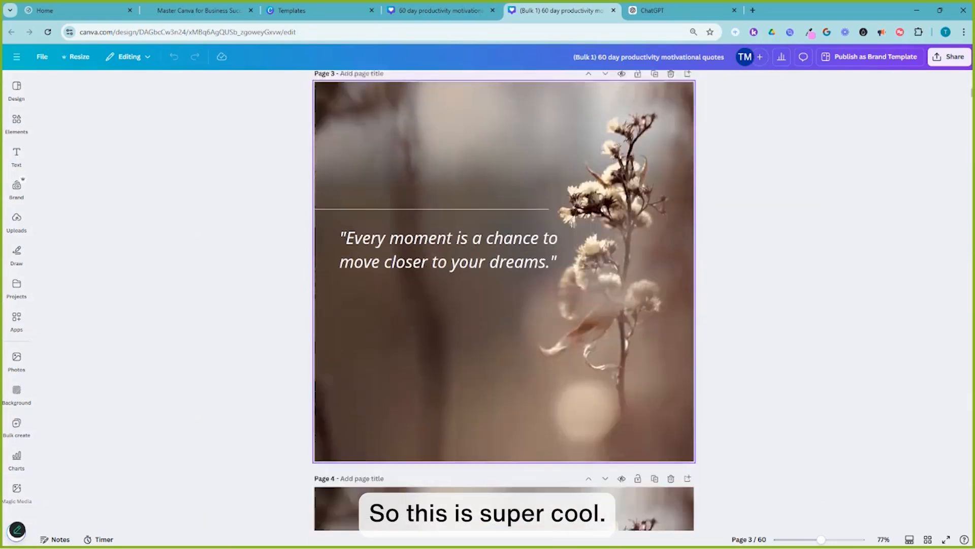
pyautogui.scroll(-15, 504, 300)
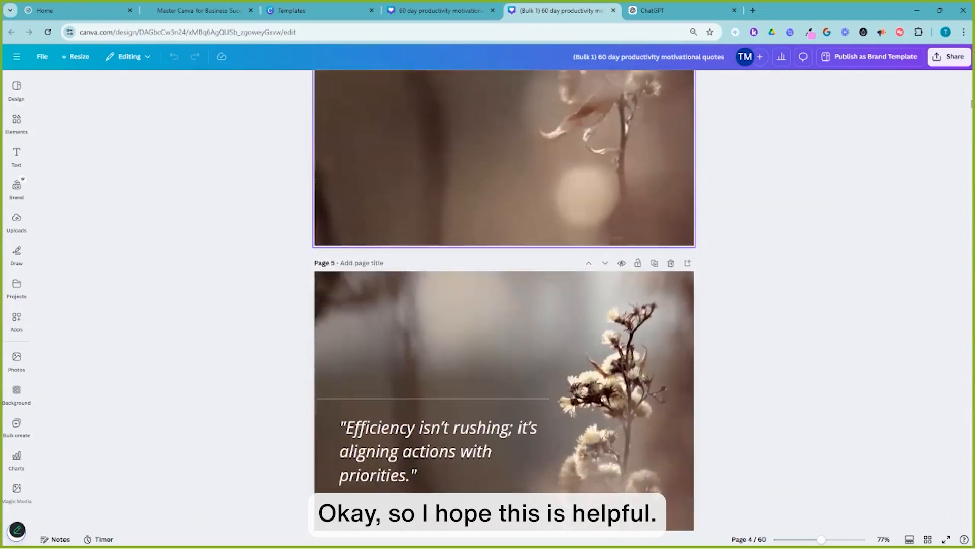
pyautogui.scroll(-15, 505, 300)
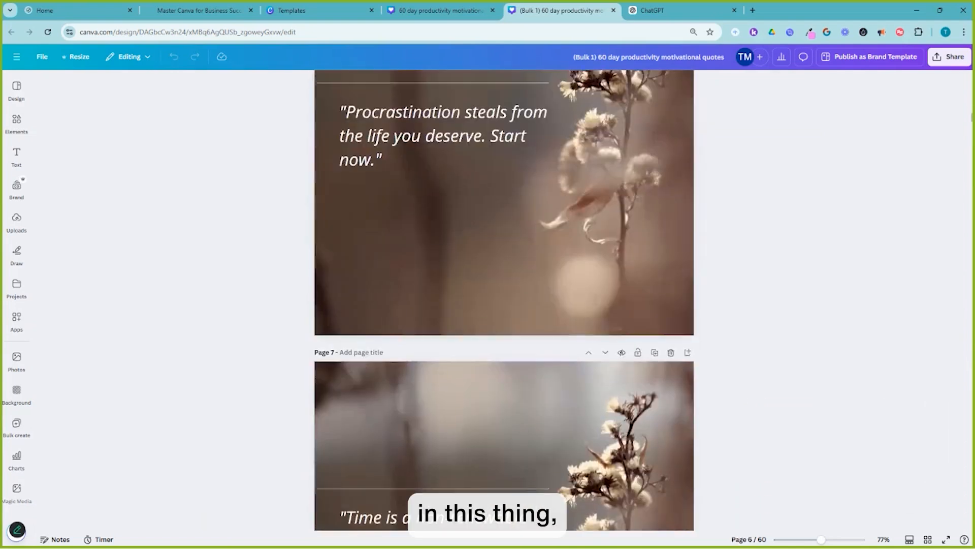
pyautogui.scroll(-15, 504, 300)
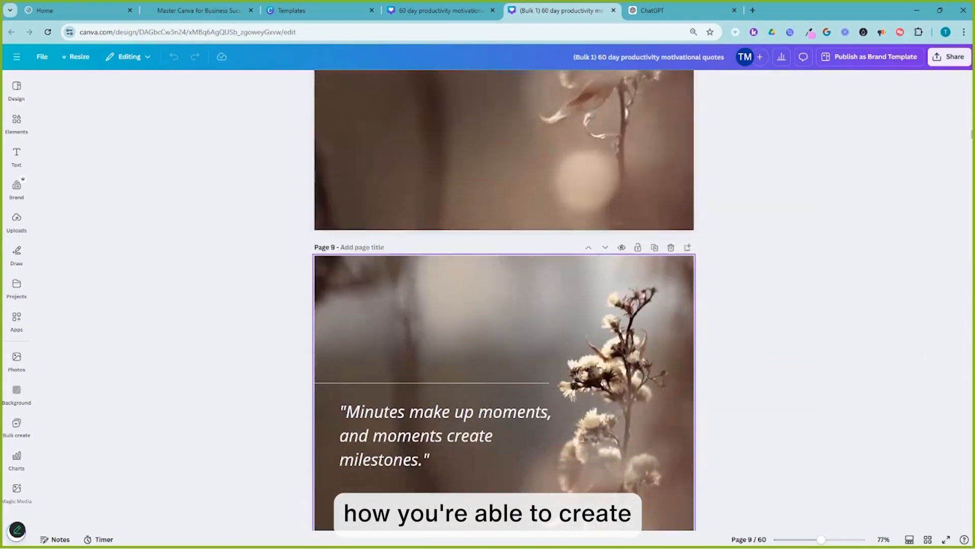
pyautogui.scroll(-8, 504, 300)
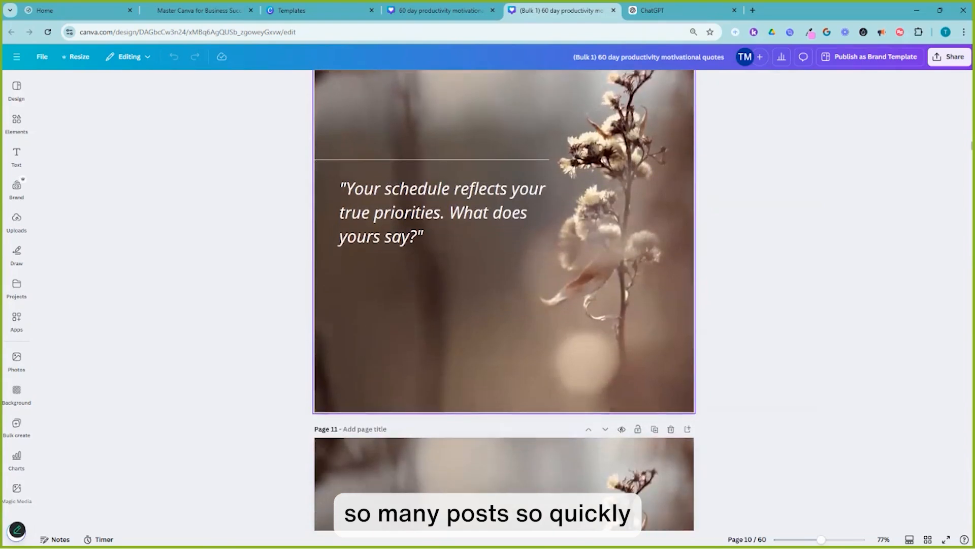
pyautogui.scroll(-8, 505, 300)
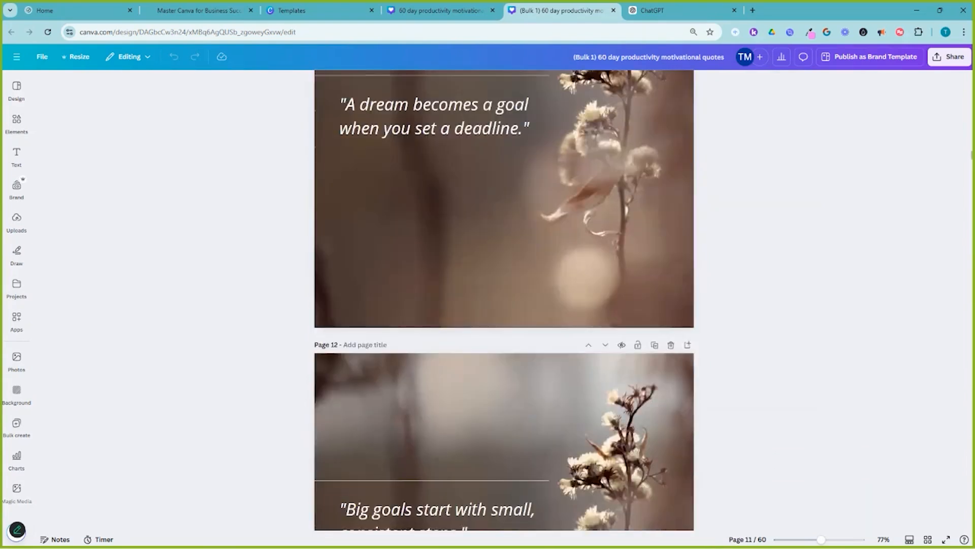
# Browse further down the generated quote pages and scroll back up to the first page of the bulk design.
pyautogui.scroll(-20, 504, 299)
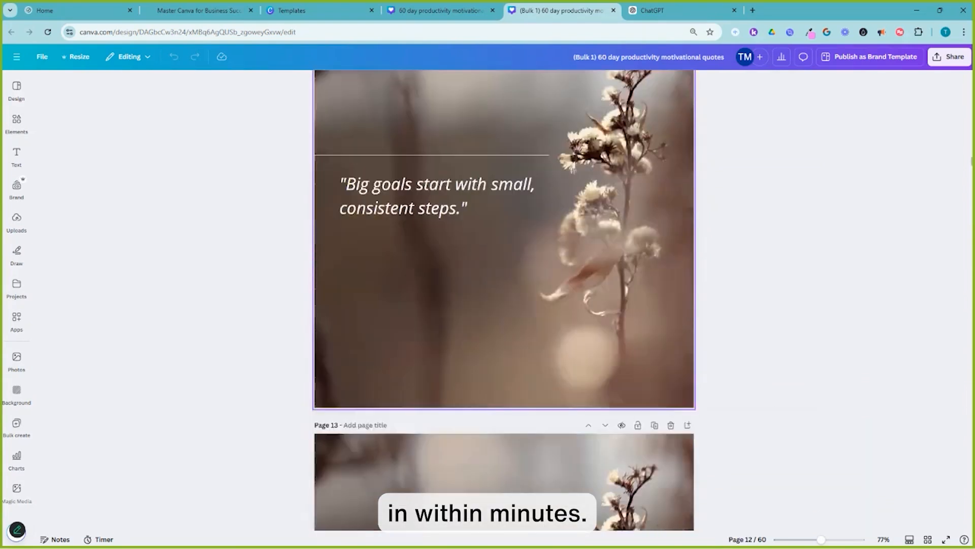
pyautogui.scroll(-3, 504, 300)
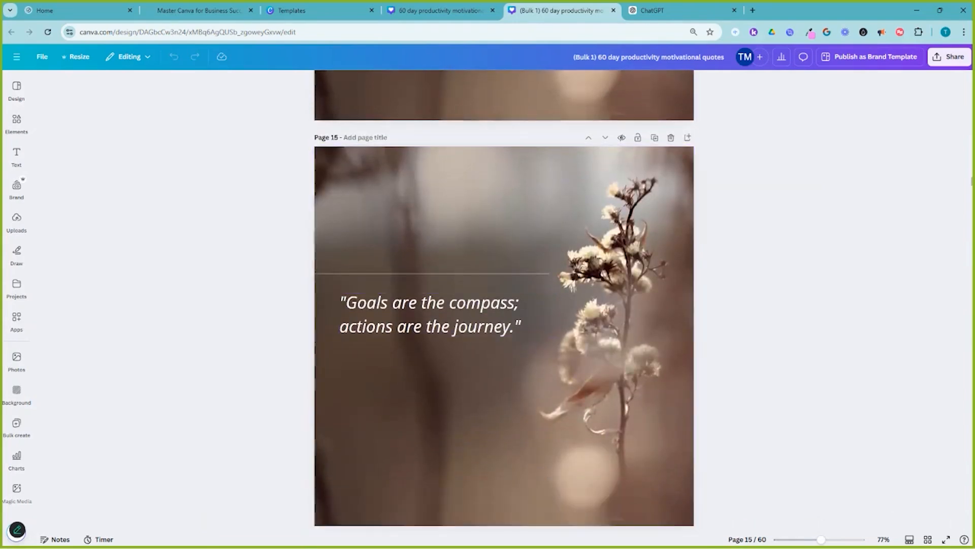
pyautogui.scroll(-4, 504, 300)
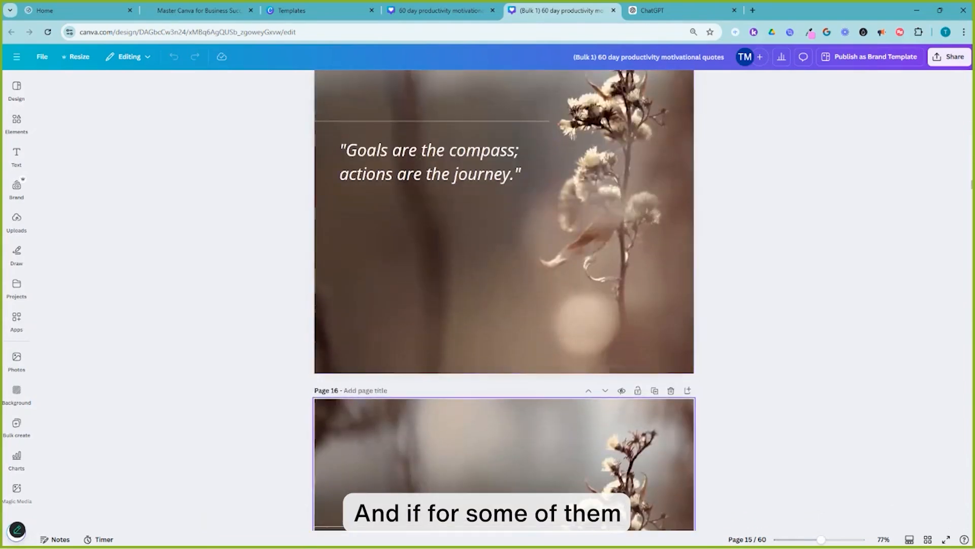
pyautogui.scroll(-2, 504, 300)
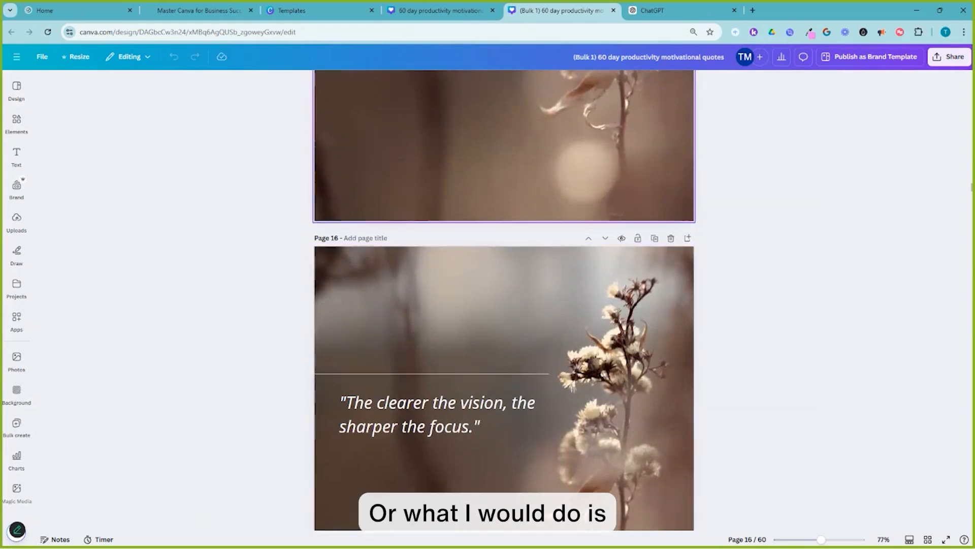
pyautogui.scroll(1, 504, 300)
pyautogui.scroll(3, 504, 300)
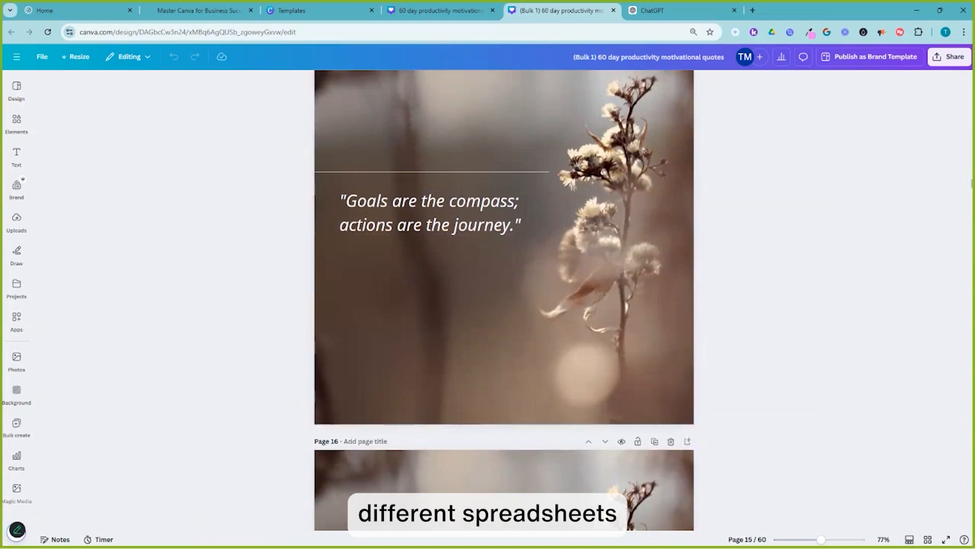
pyautogui.scroll(20, 504, 285)
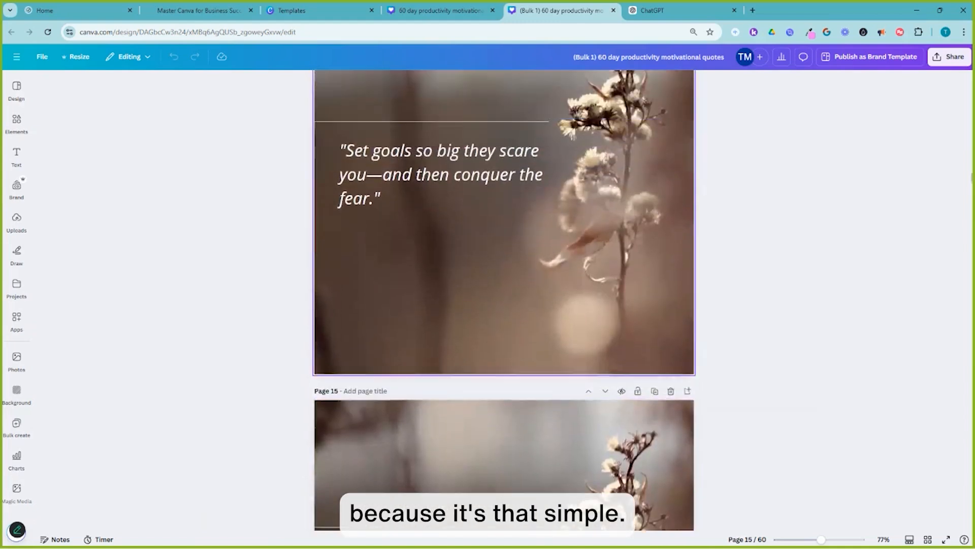
pyautogui.scroll(9, 504, 285)
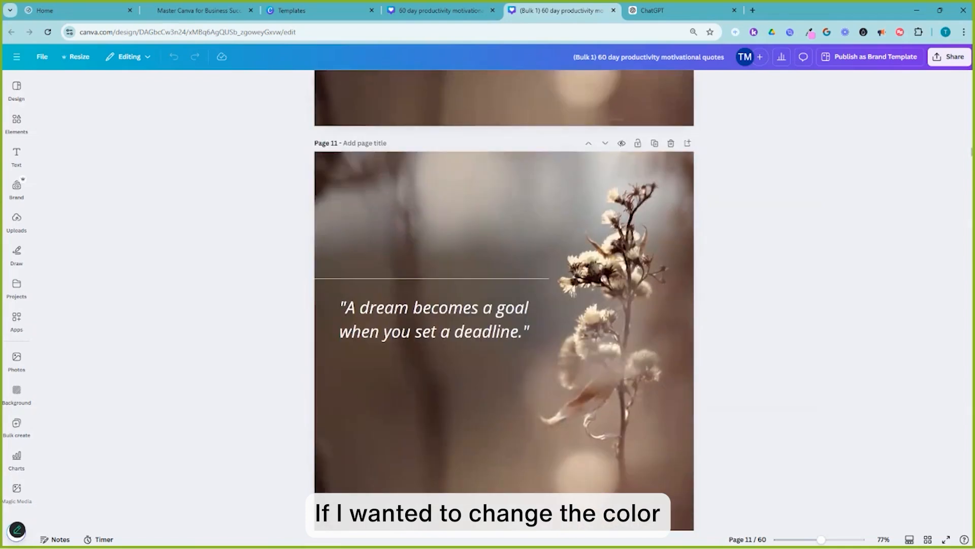
pyautogui.scroll(20, 505, 284)
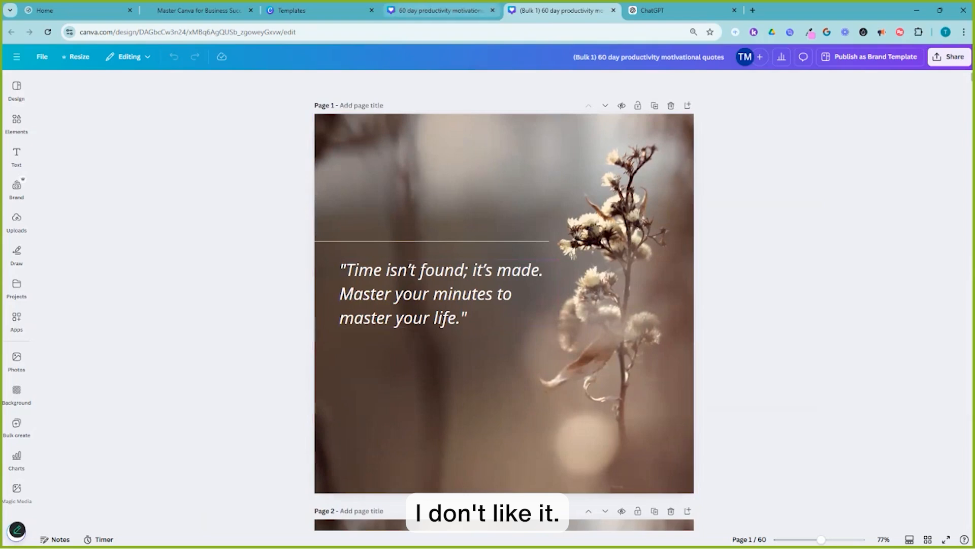
# Compare the original template with the generated designs and open the Quotes text box's spacing options to view the anchor text box setting.
pyautogui.click(440, 10)
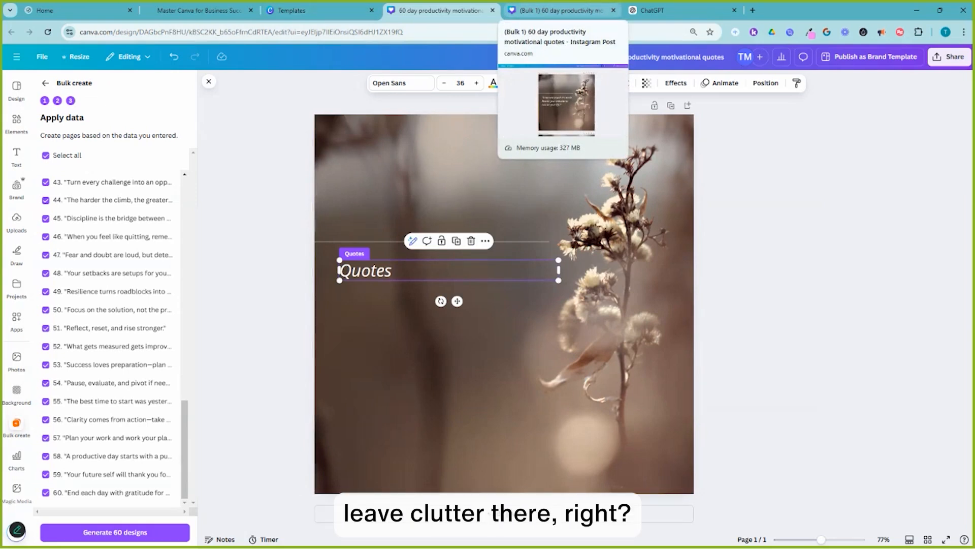
pyautogui.click(559, 10)
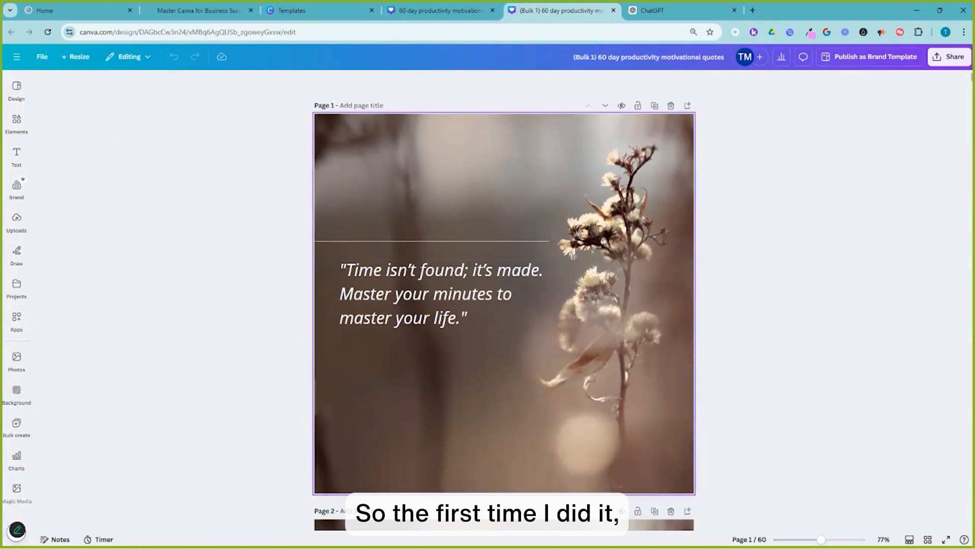
pyautogui.click(440, 11)
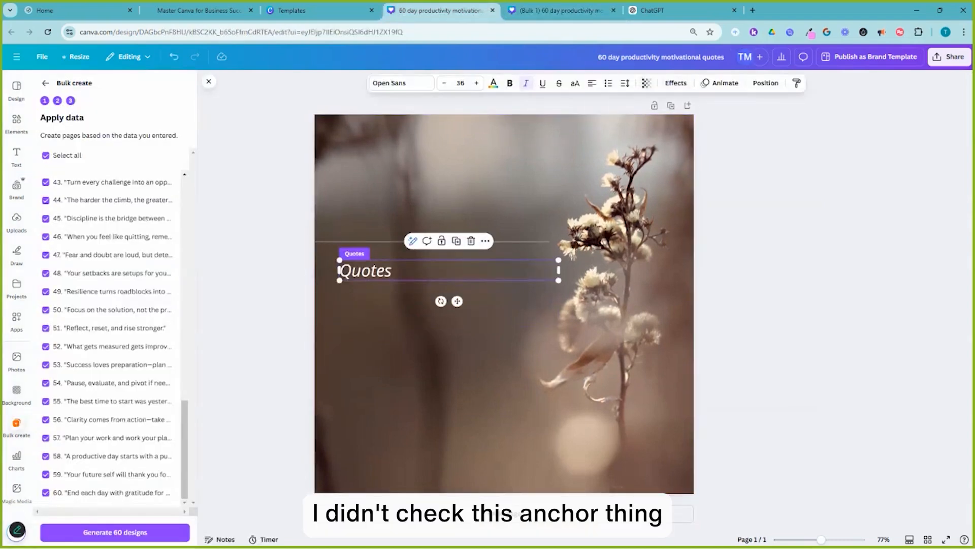
pyautogui.click(625, 83)
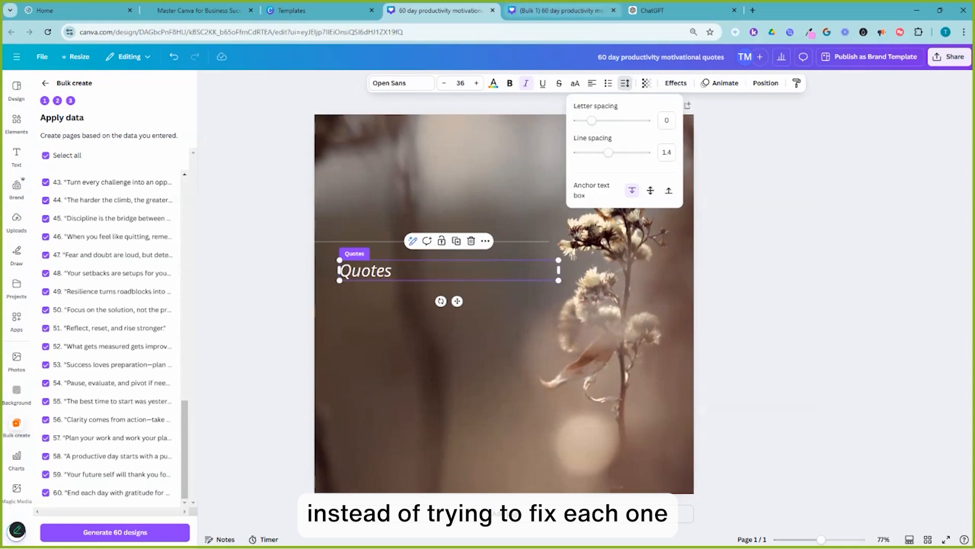
pyautogui.click(561, 11)
pyautogui.scroll(-20, 504, 300)
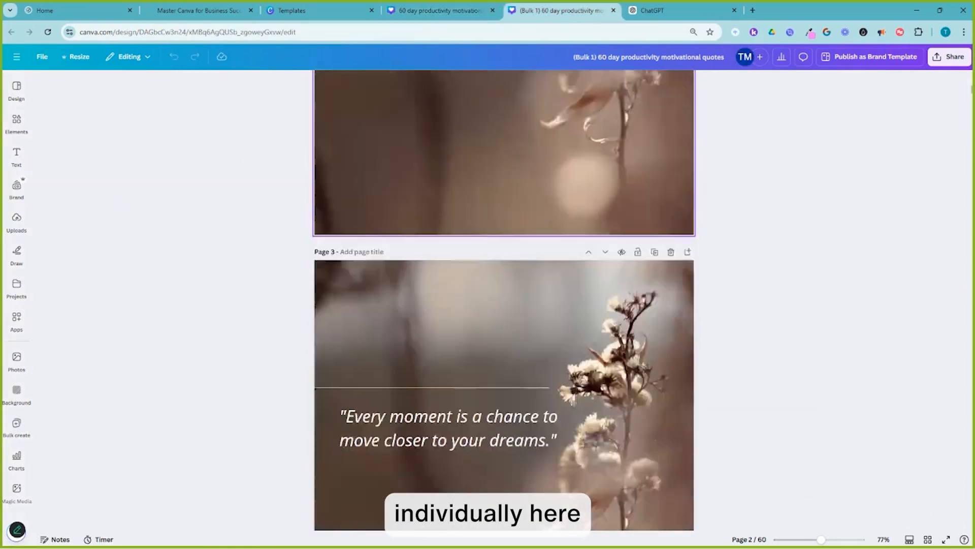
pyautogui.click(440, 11)
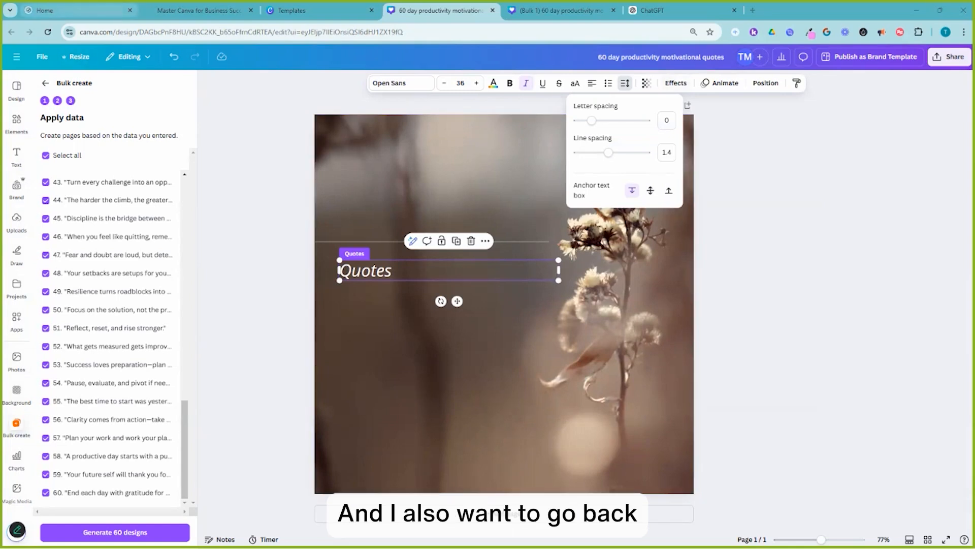
# Switch to the Simplify One Thing website and open the On-Demand Tech Training collection under Services.
pyautogui.click(76, 10)
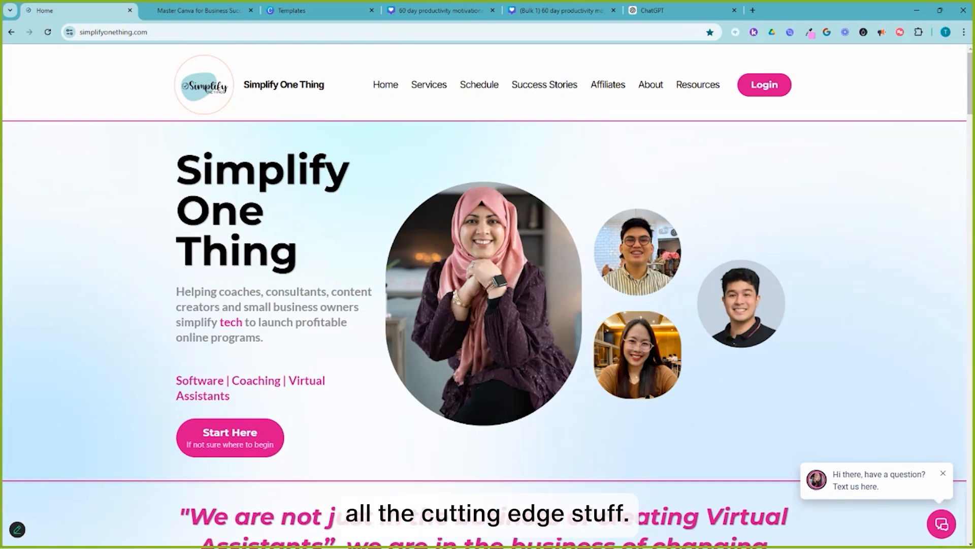
pyautogui.moveTo(429, 85)
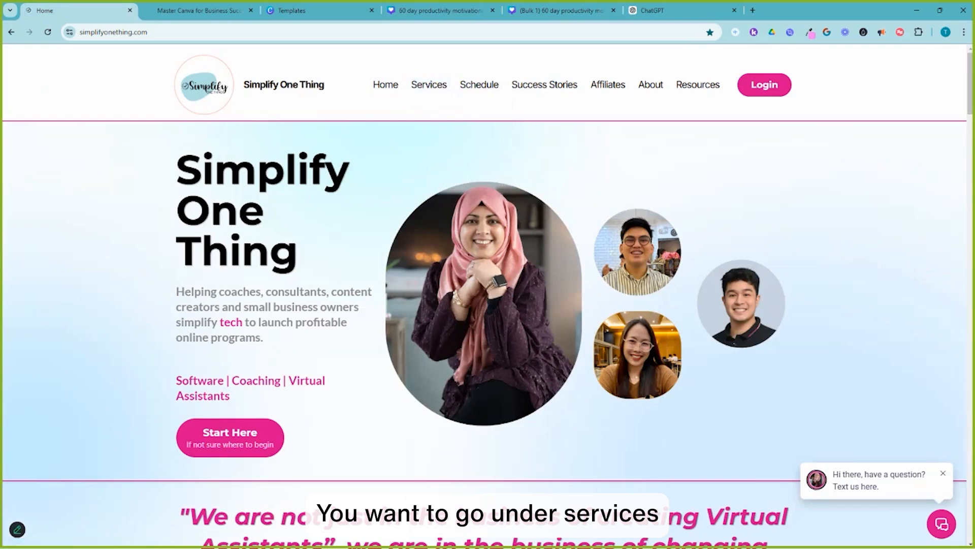
pyautogui.click(447, 166)
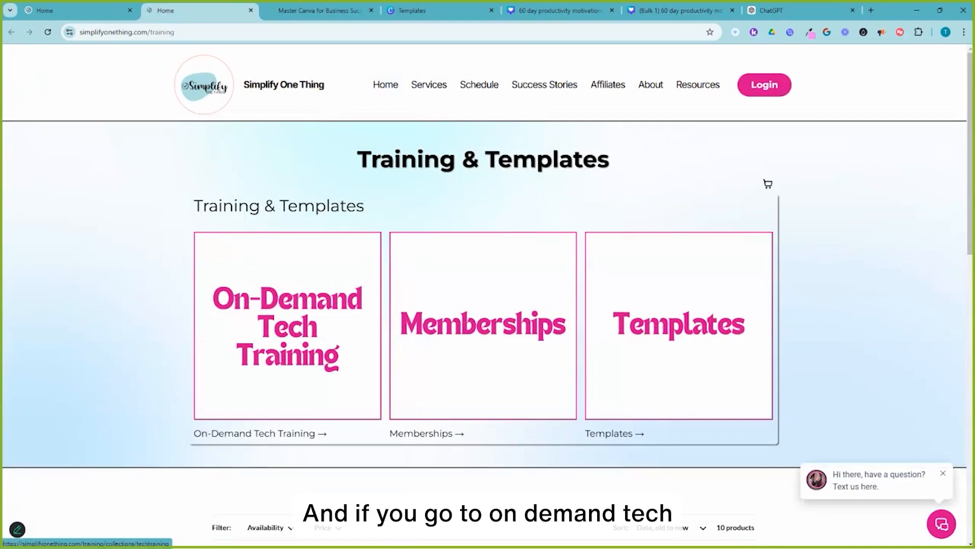
pyautogui.click(288, 325)
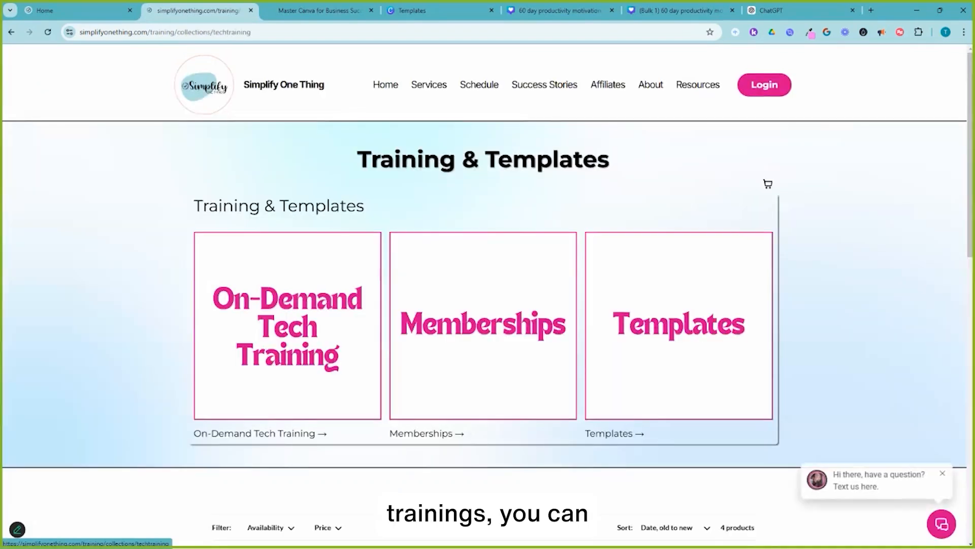
pyautogui.scroll(-3, 487, 275)
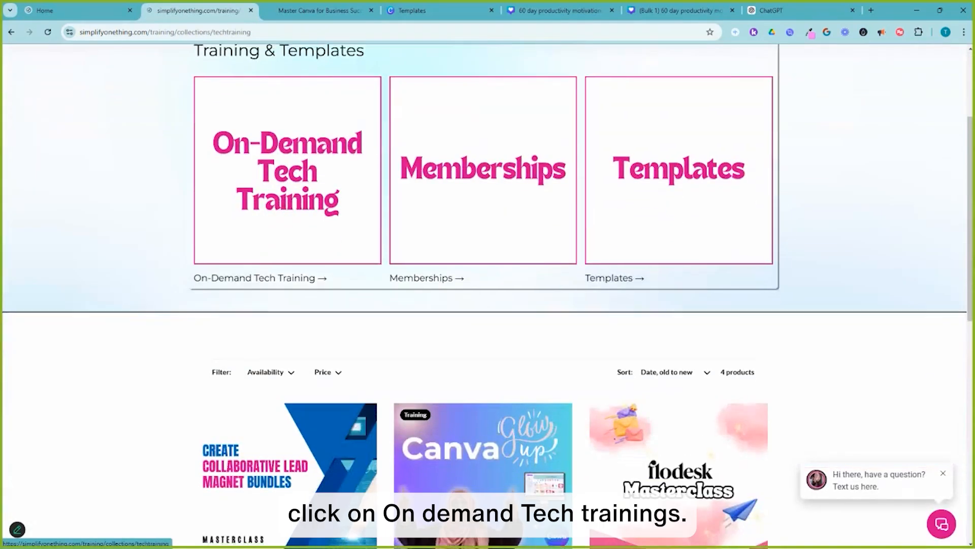
pyautogui.scroll(-4, 488, 275)
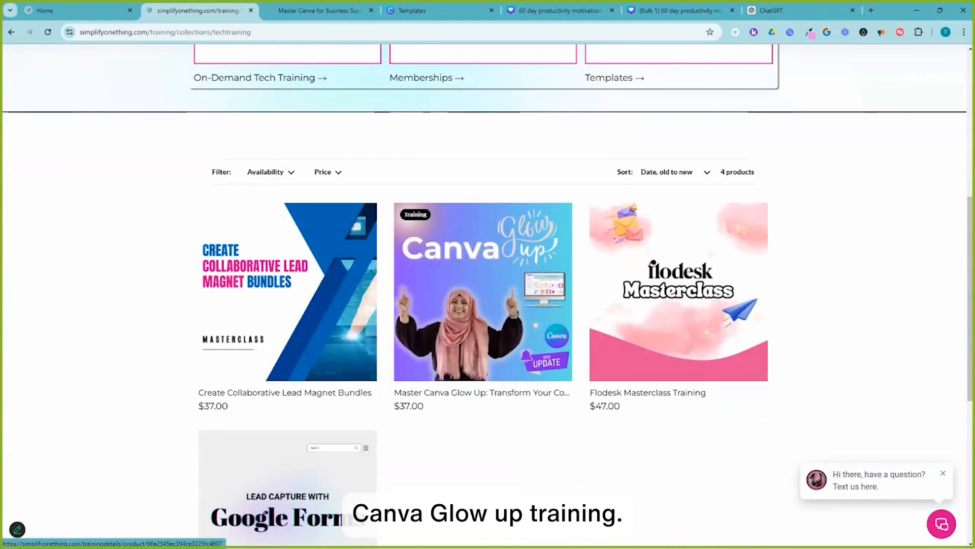
# Review the Master Canva Glow Up training details page, dismissing the sign-up popup, and return to the Canva template tab.
pyautogui.click(483, 305)
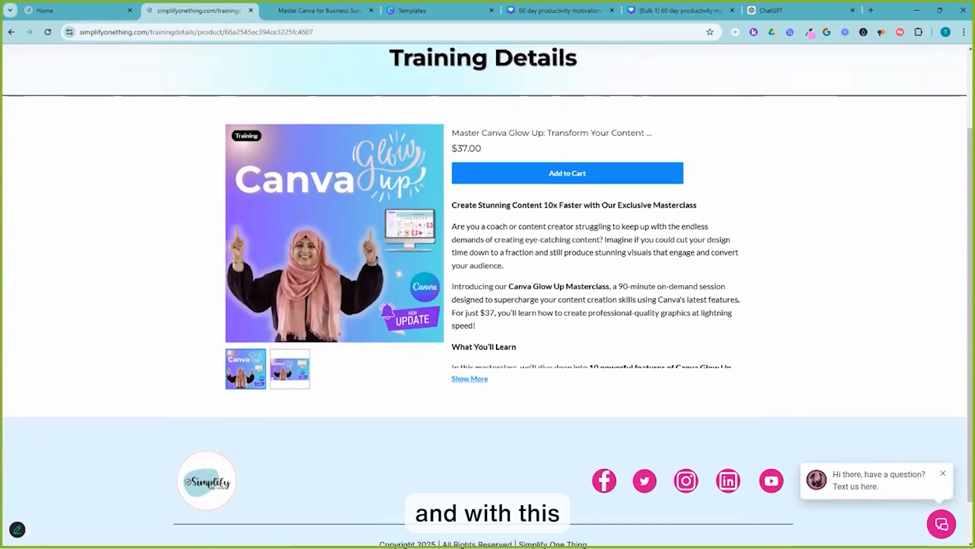
pyautogui.click(470, 379)
pyautogui.scroll(-3, 470, 379)
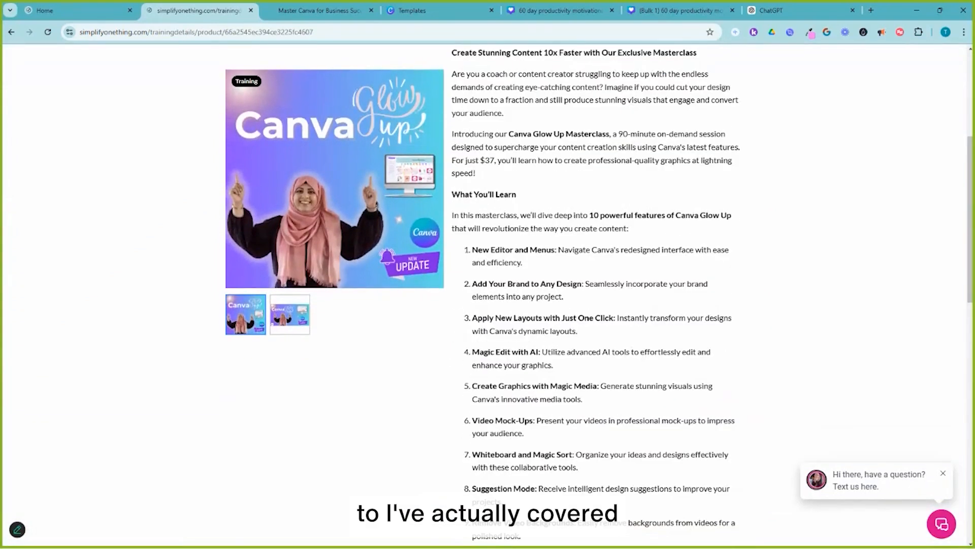
pyautogui.scroll(-3, 712, 292)
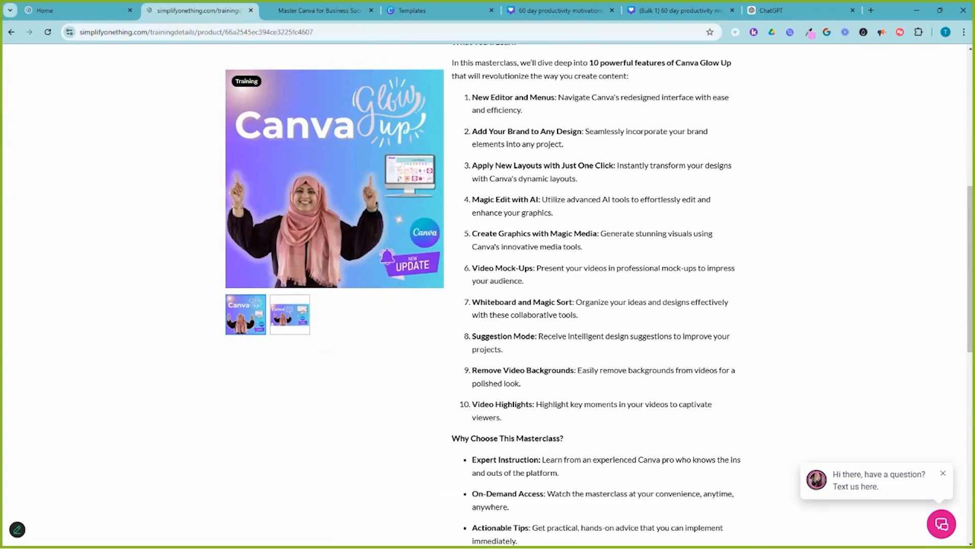
pyautogui.scroll(3, 596, 295)
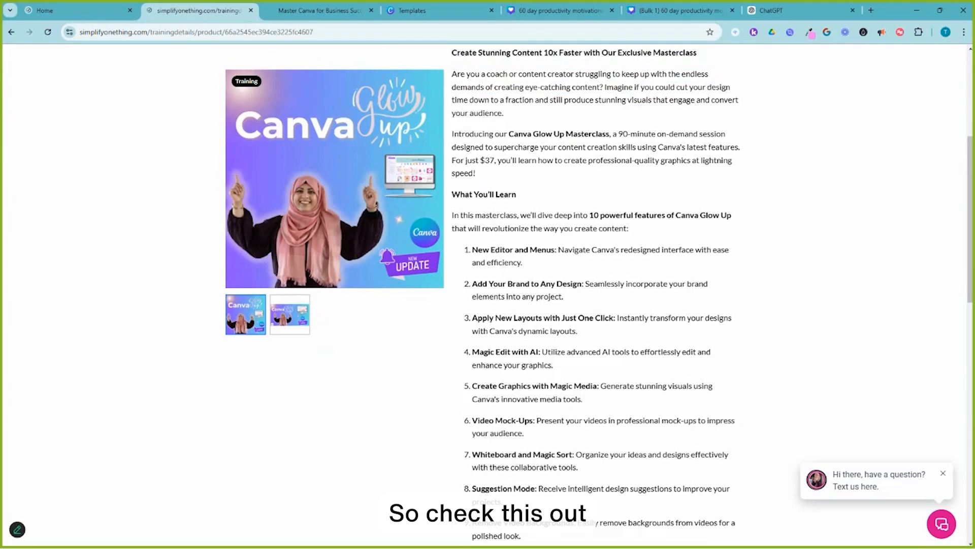
pyautogui.scroll(5, 487, 295)
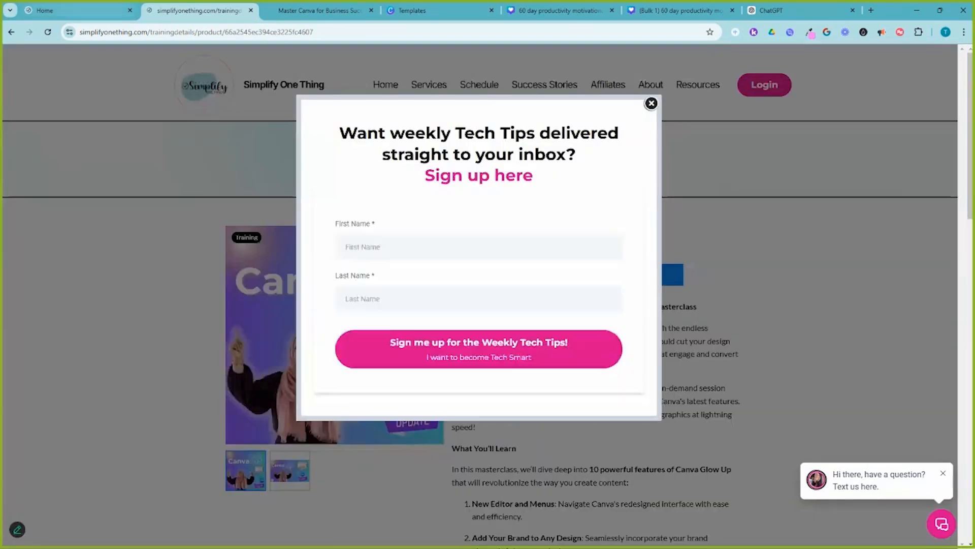
pyautogui.click(651, 103)
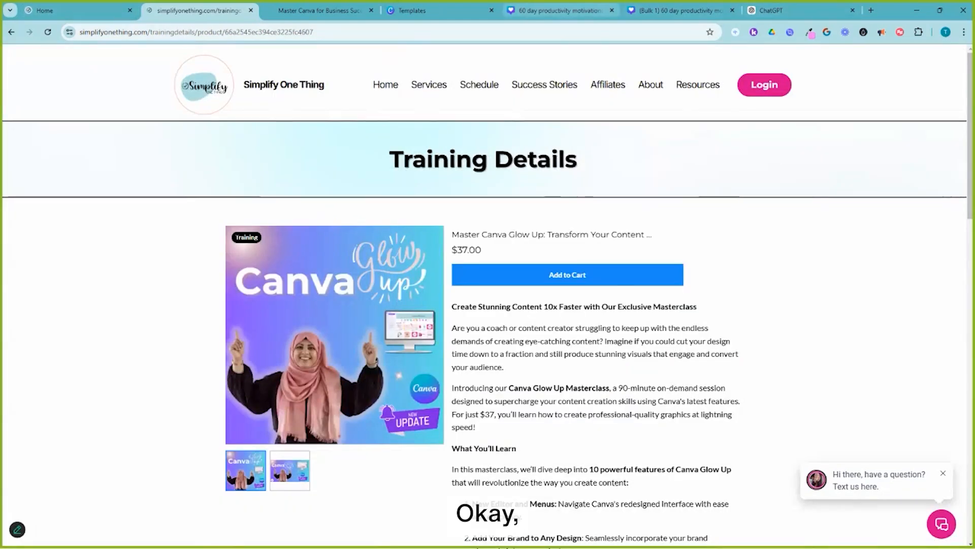
pyautogui.click(559, 10)
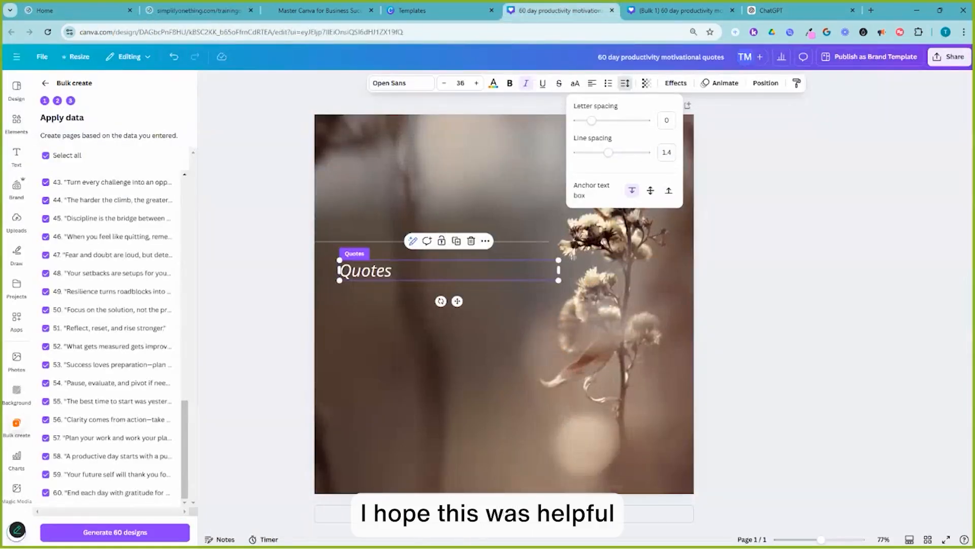